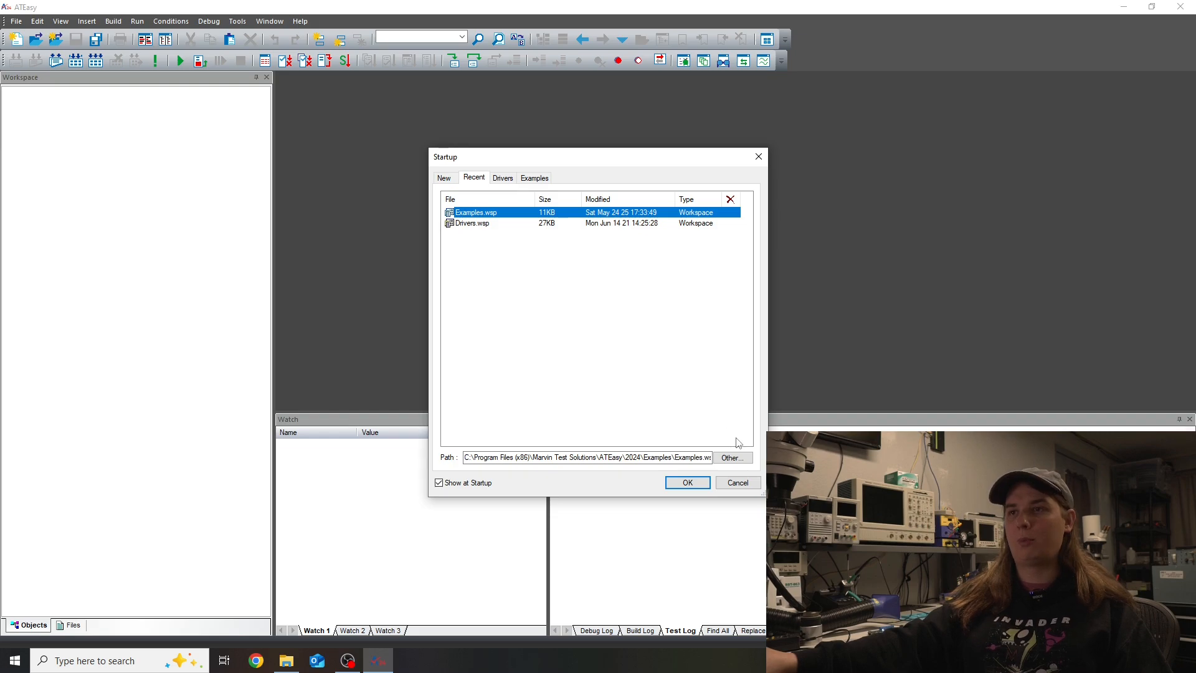
Step: Open the Video workspace from the ATE folder on the New Volume drive
left_click(730, 458)
scroll(483, 349, "down", 5)
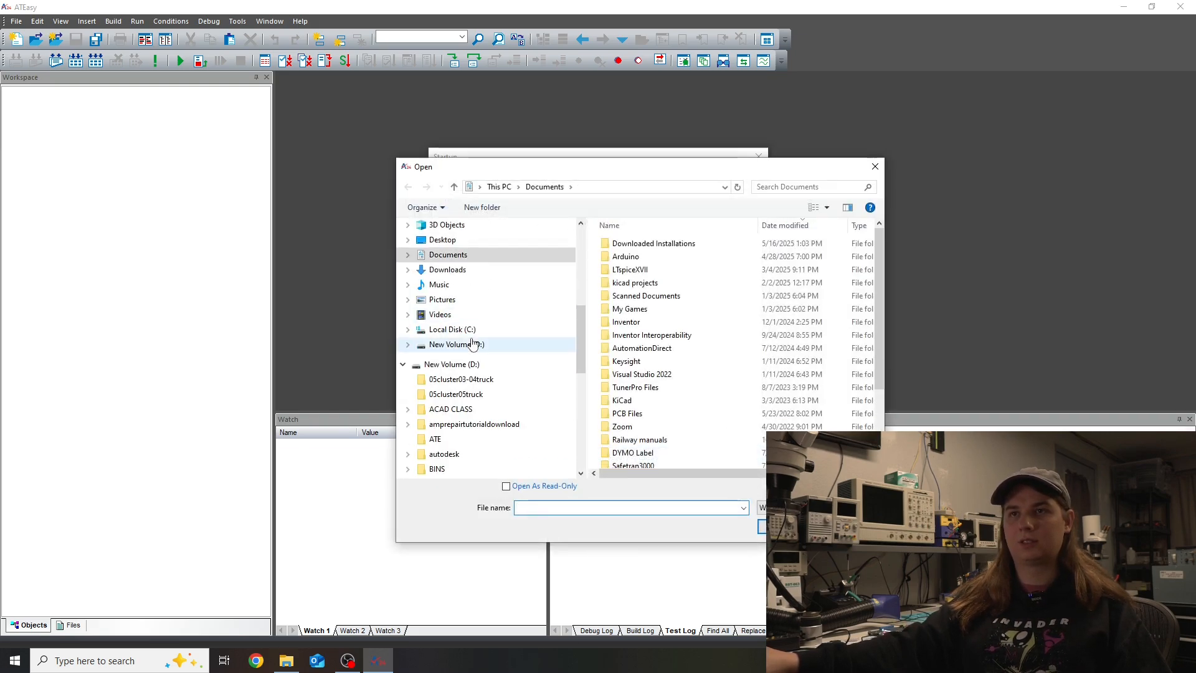
left_click(472, 341)
double_click(632, 298)
double_click(632, 260)
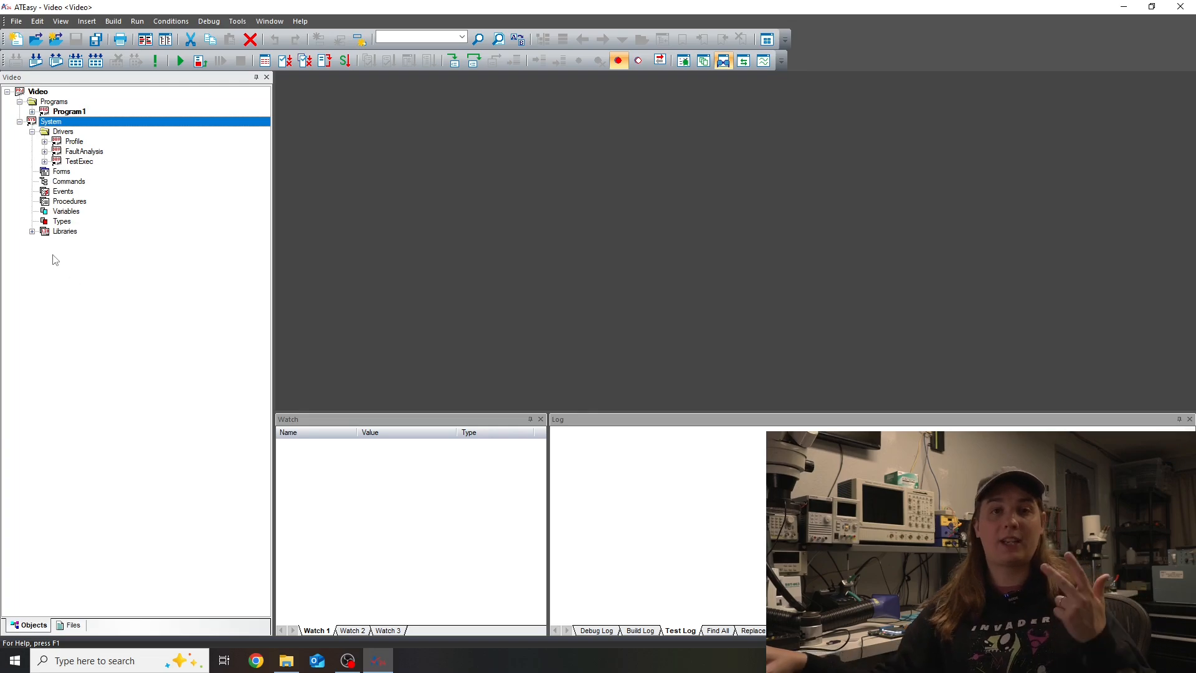
Step: Browse the supplied instrument driver files that can be inserted below the system's Drivers folder
left_click(86, 21)
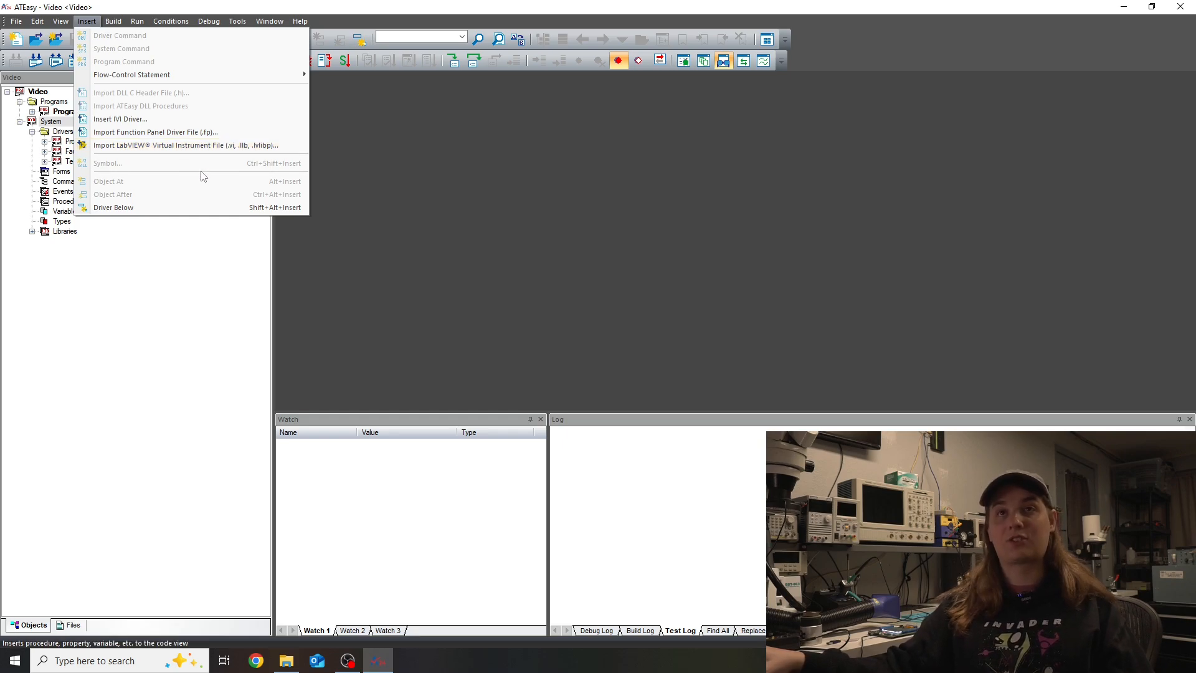
left_click(201, 328)
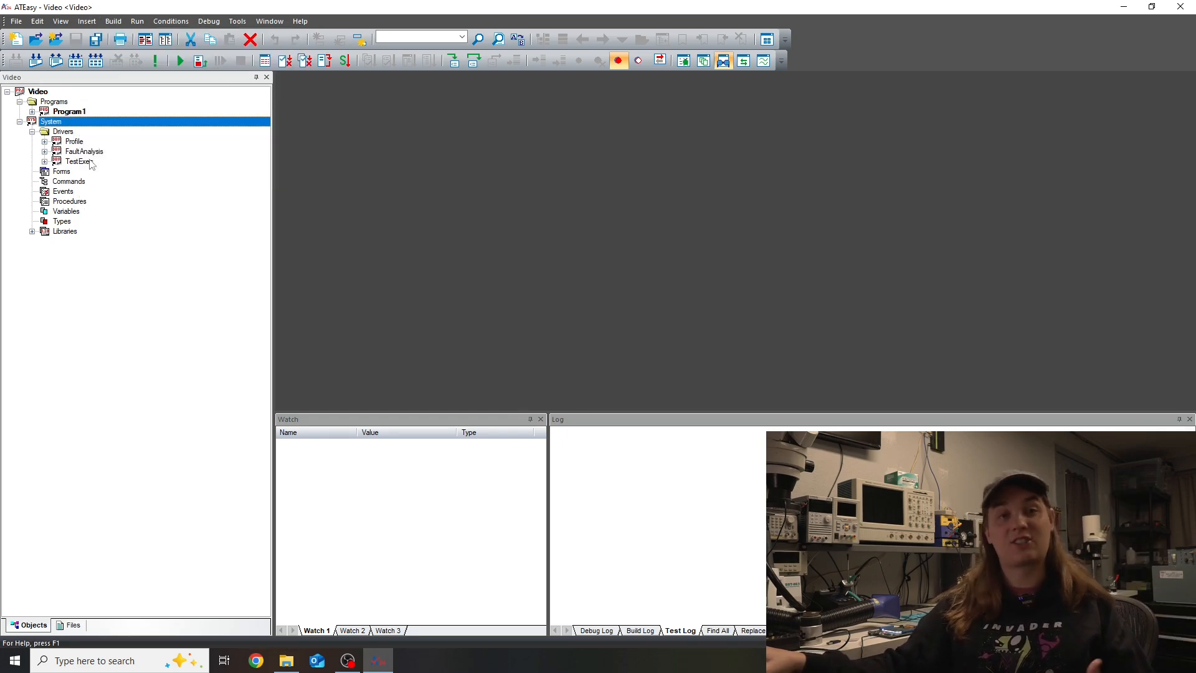
right_click(65, 134)
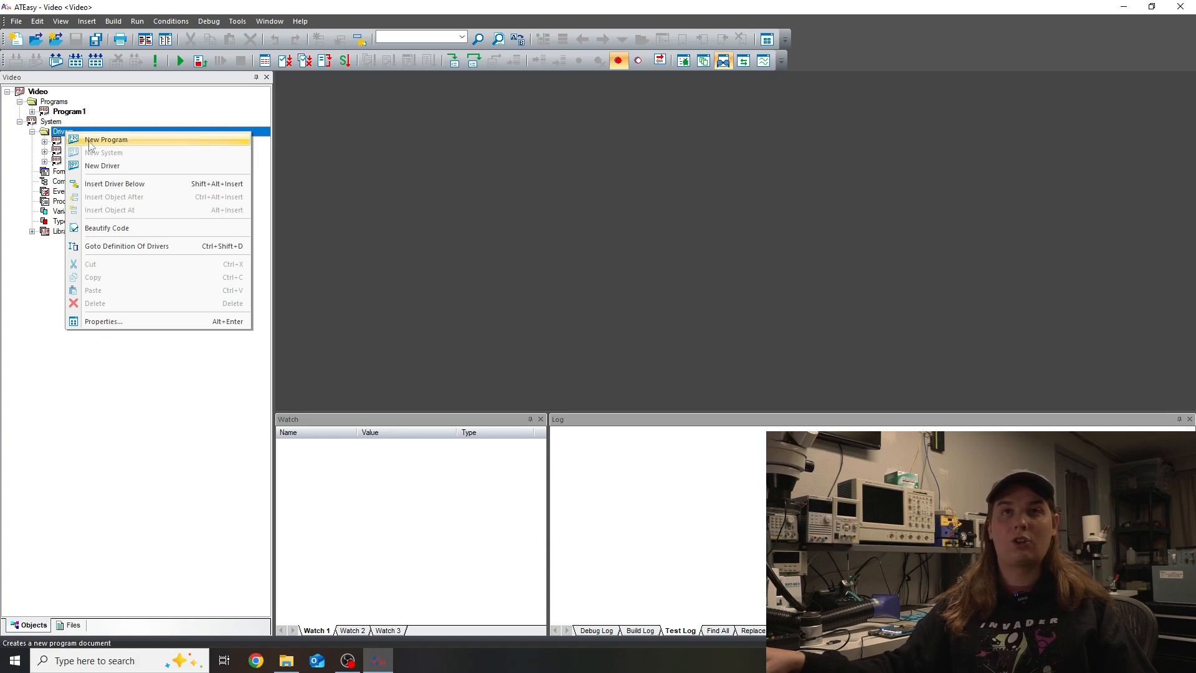
left_click(138, 189)
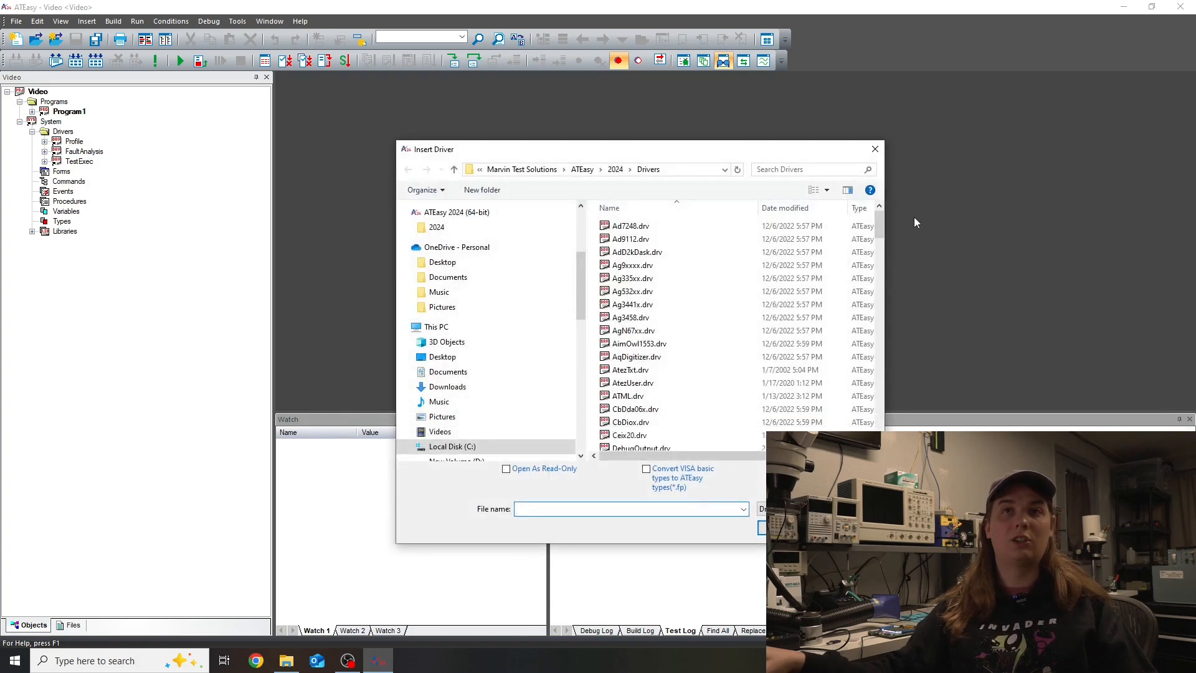
scroll(685, 311, "down", 15)
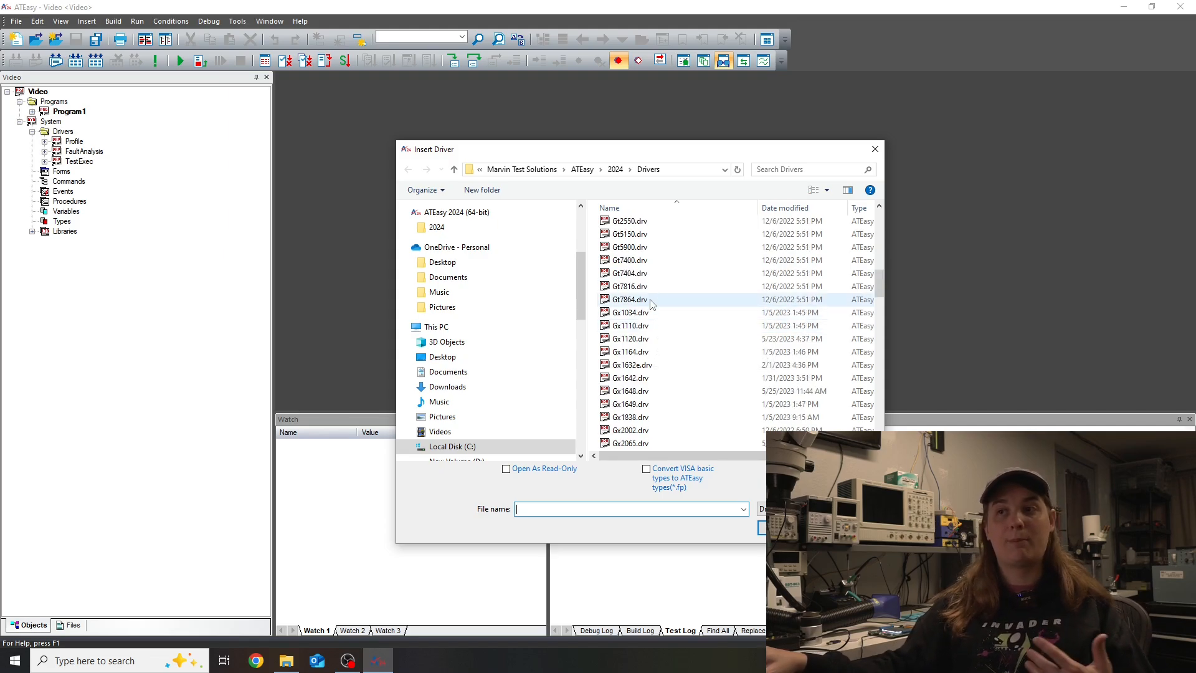
scroll(647, 309, "down", 15)
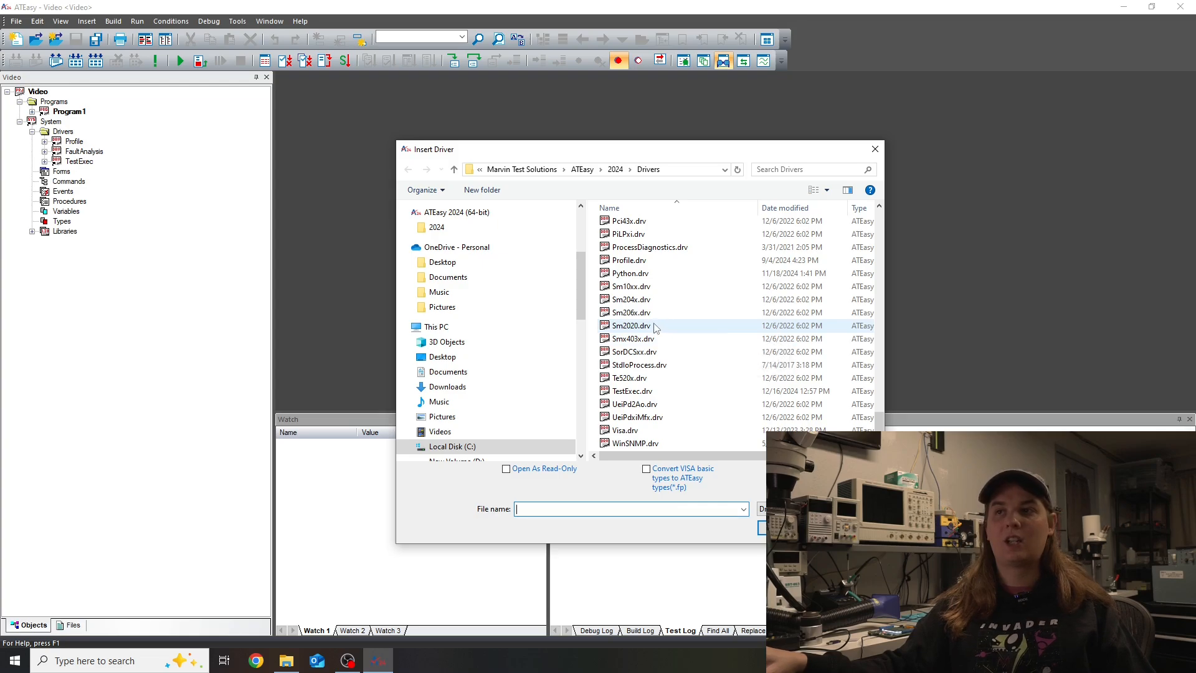
left_click(848, 528)
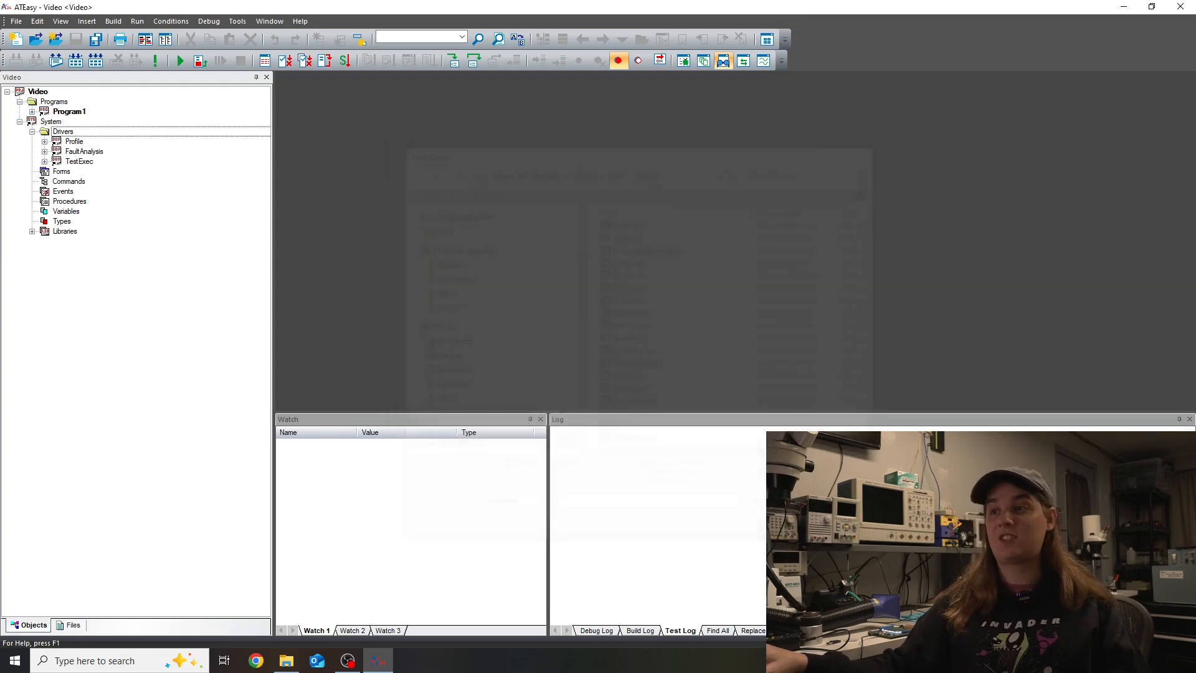
Step: Create a new driver in the system's Drivers folder and expand its submodules in the workspace tree
right_click(55, 133)
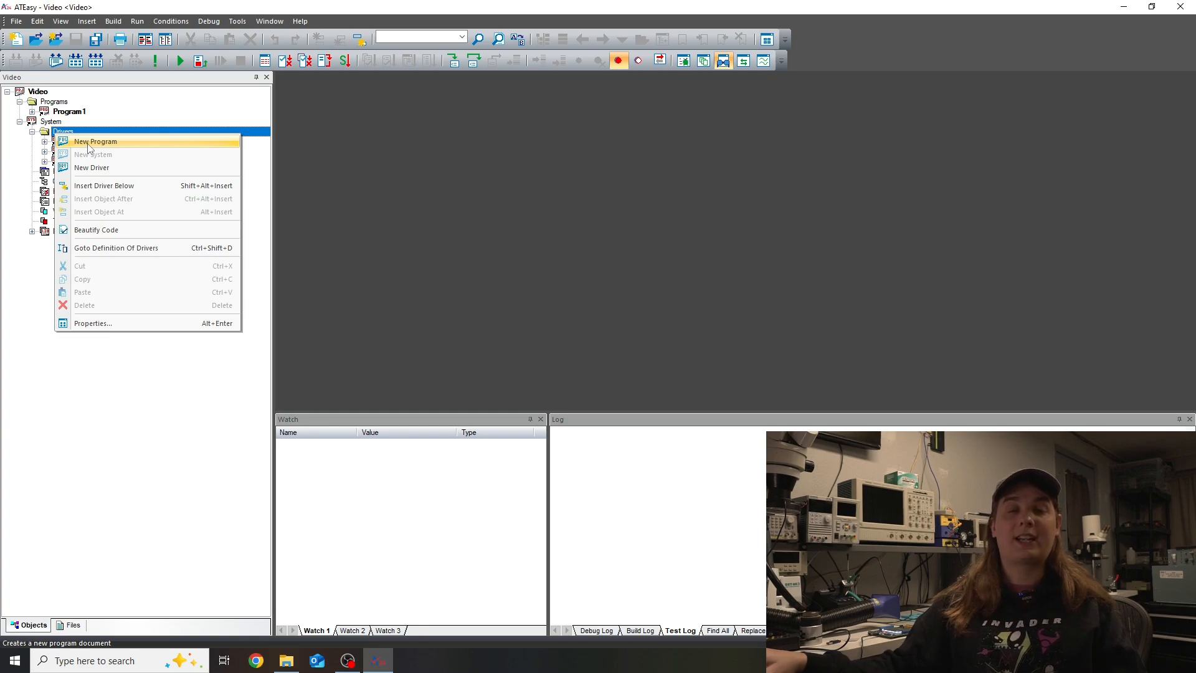
left_click(86, 169)
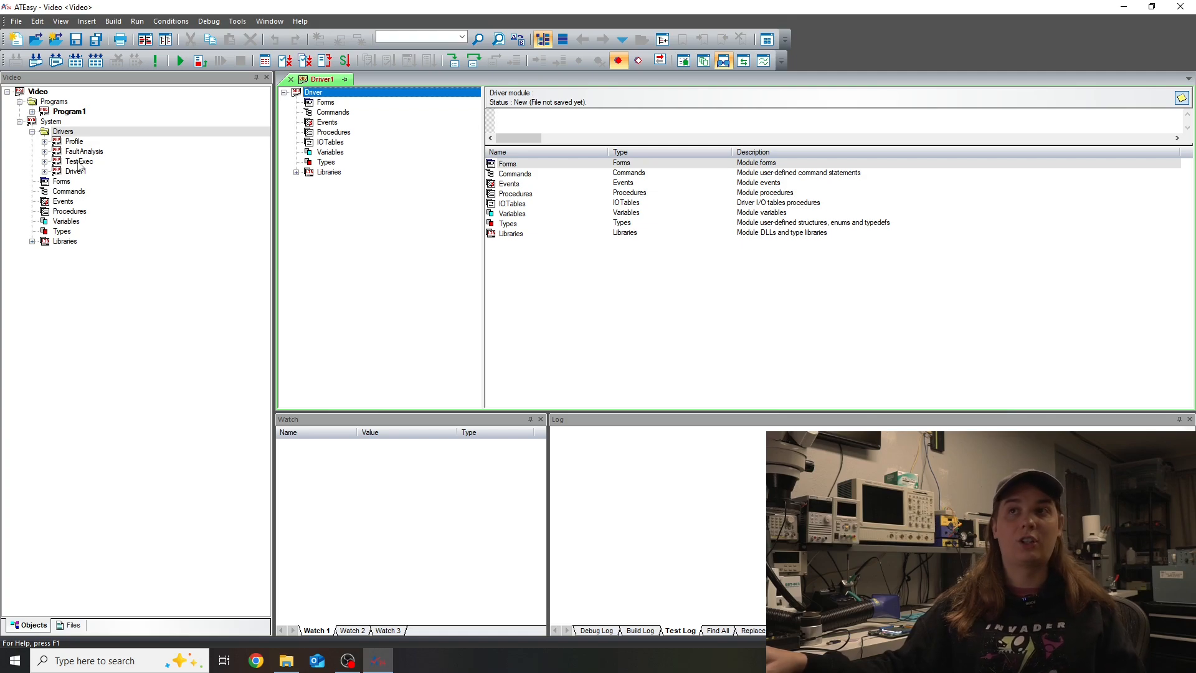
left_click(44, 171)
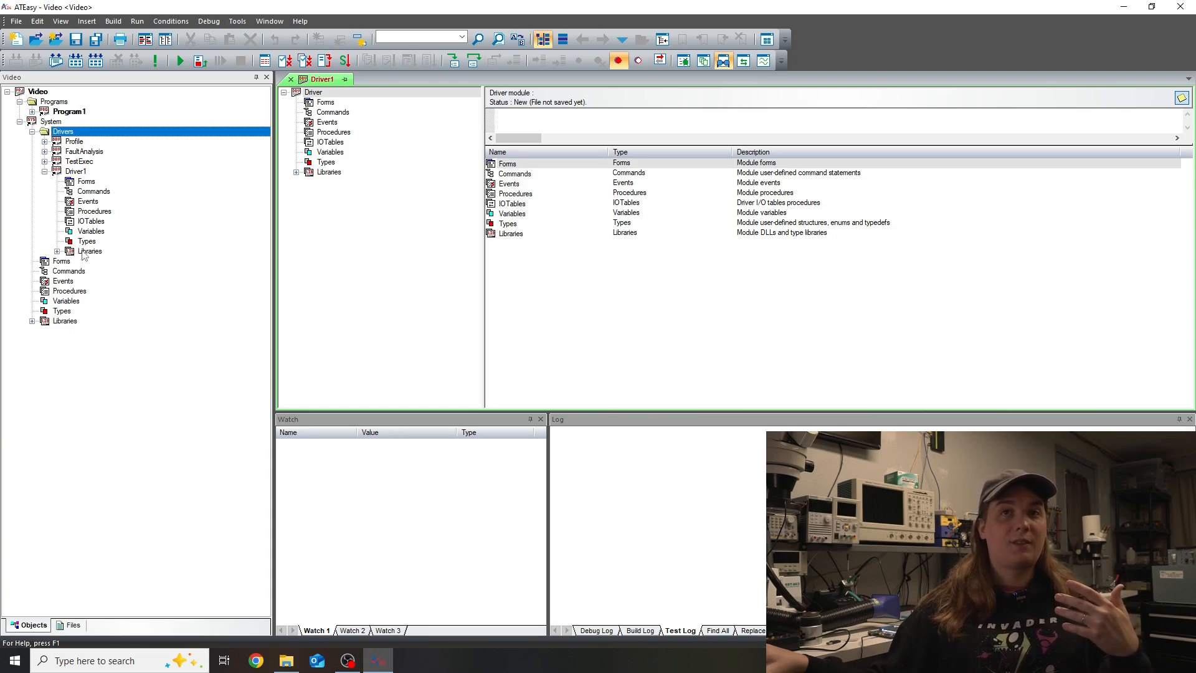
Step: Examine the libraries of Driver1, of the system and of Program1 in the workspace tree
left_click(57, 251)
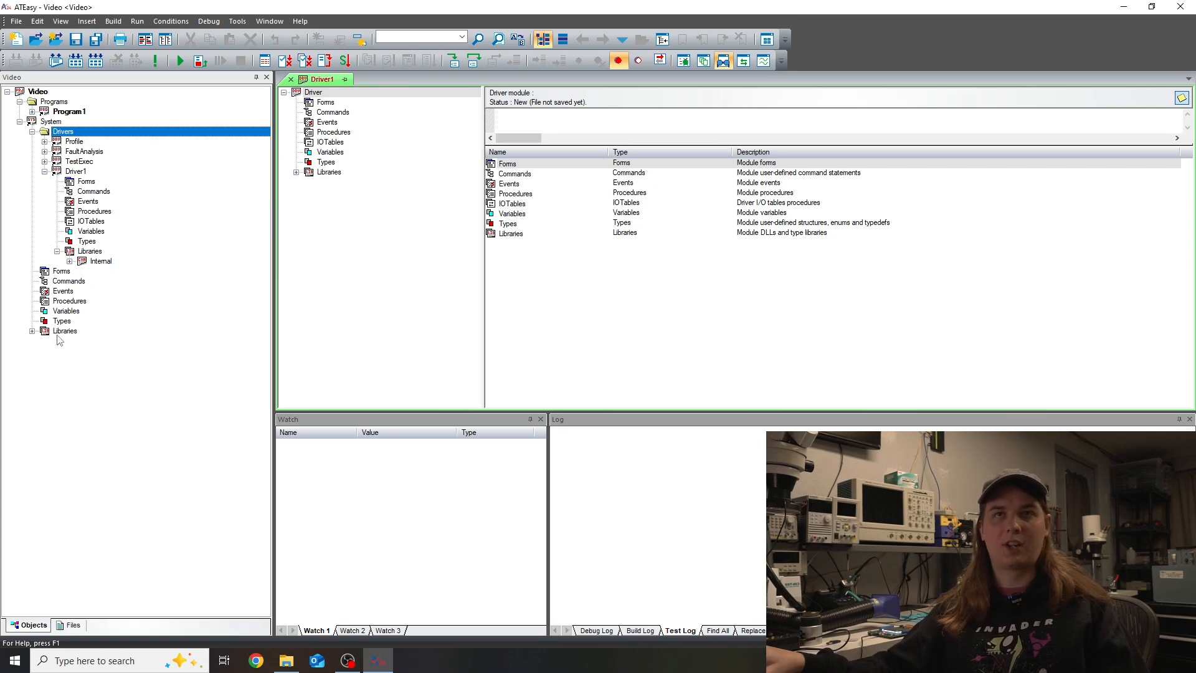
left_click(57, 251)
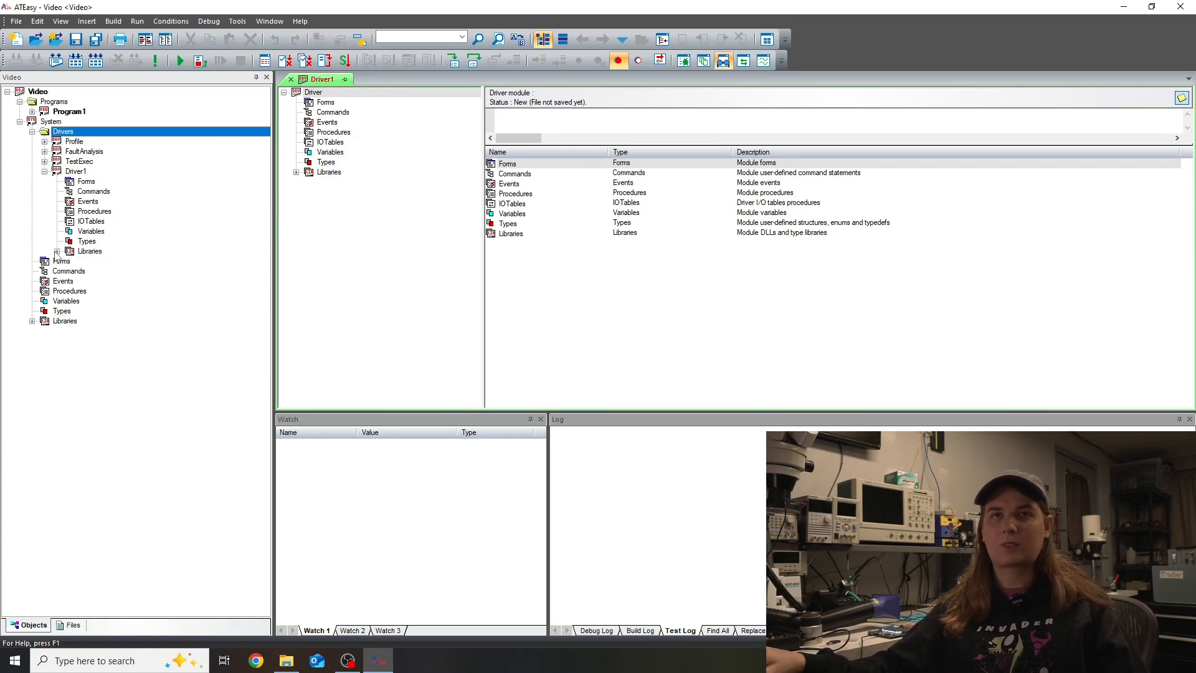
left_click(33, 322)
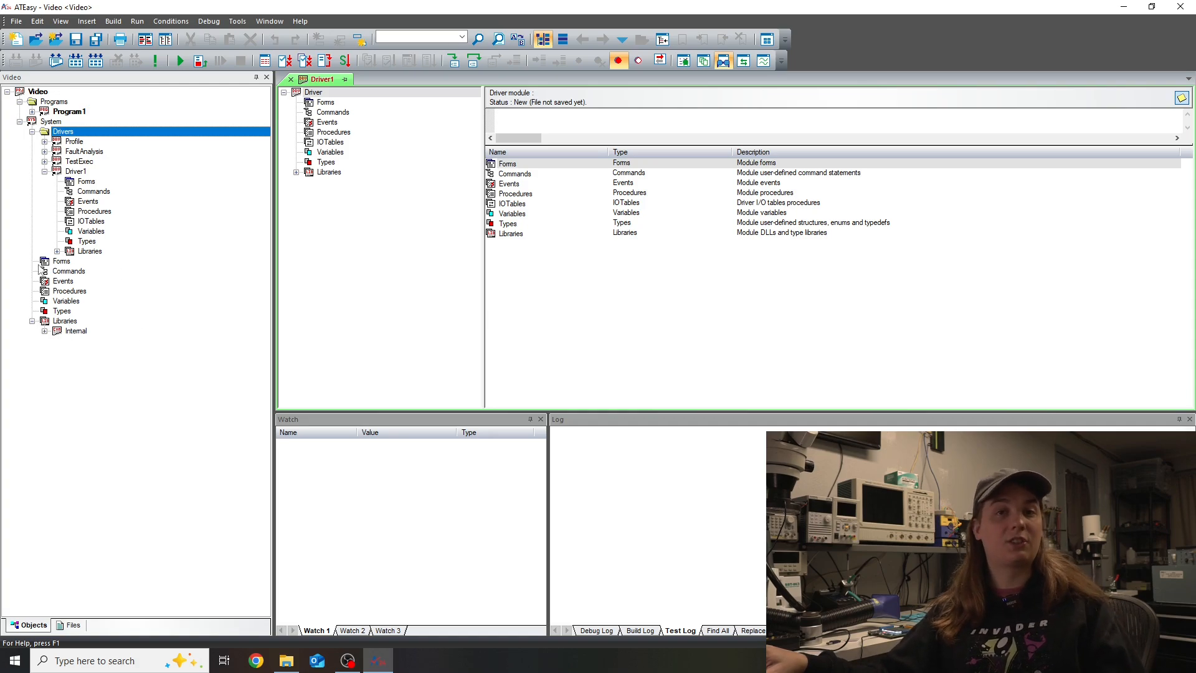
left_click(31, 111)
left_click(45, 191)
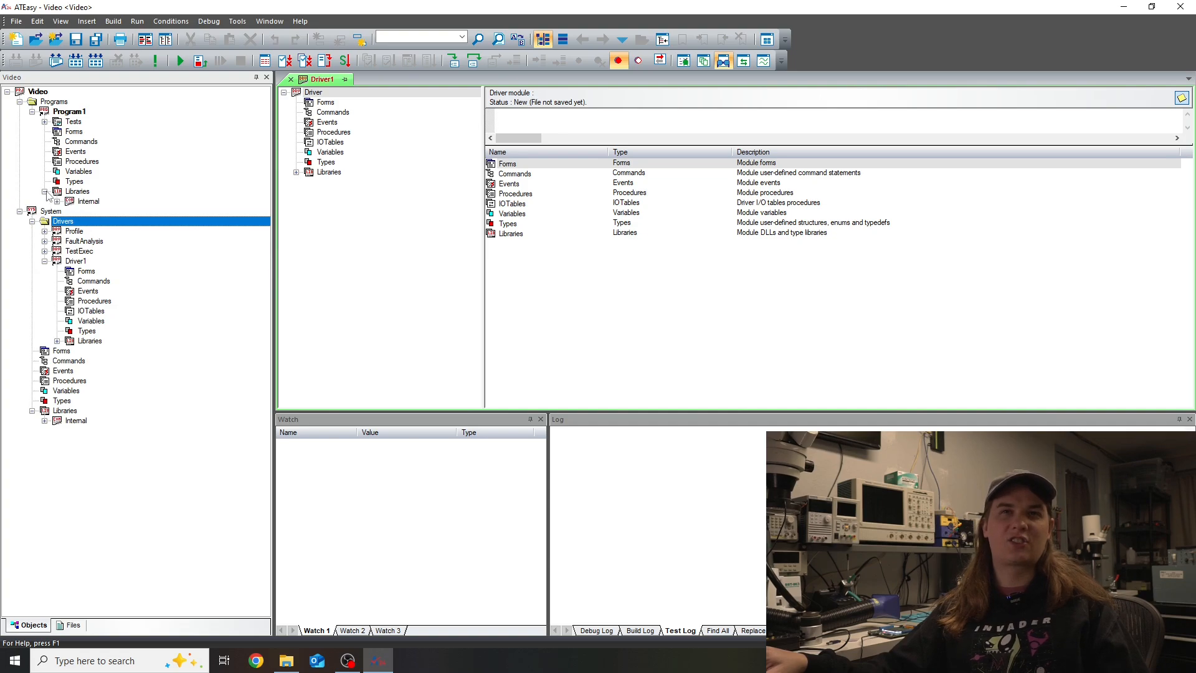
left_click(44, 192)
right_click(47, 192)
key("Escape")
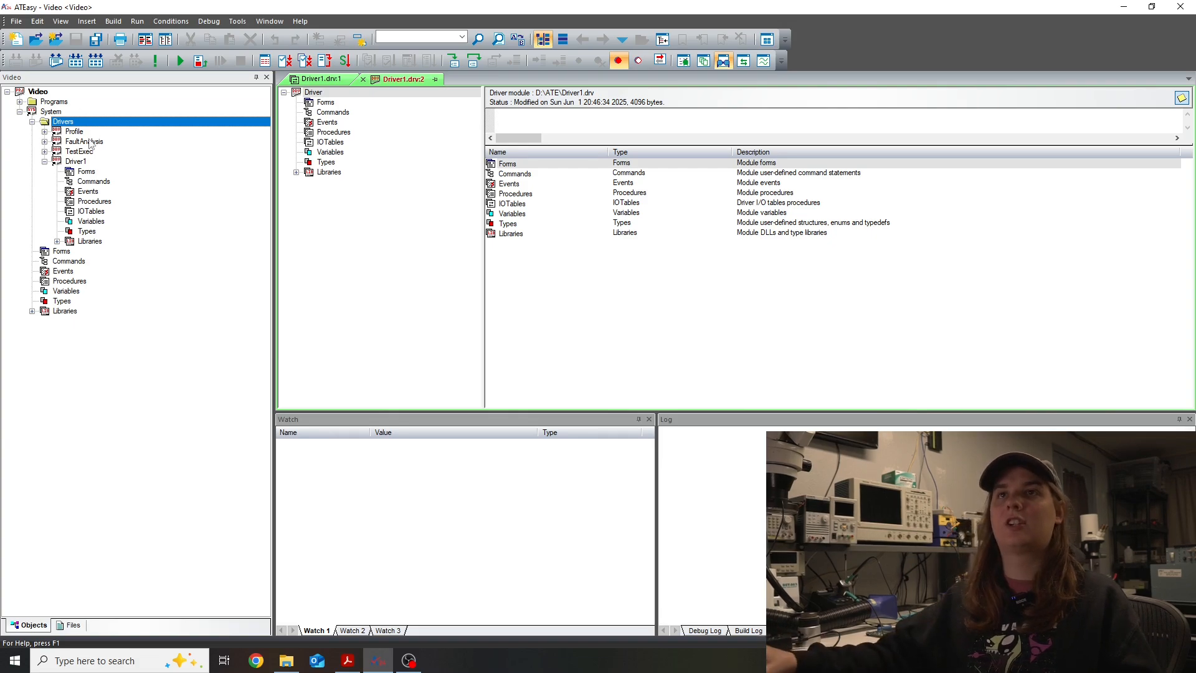
left_click(58, 162)
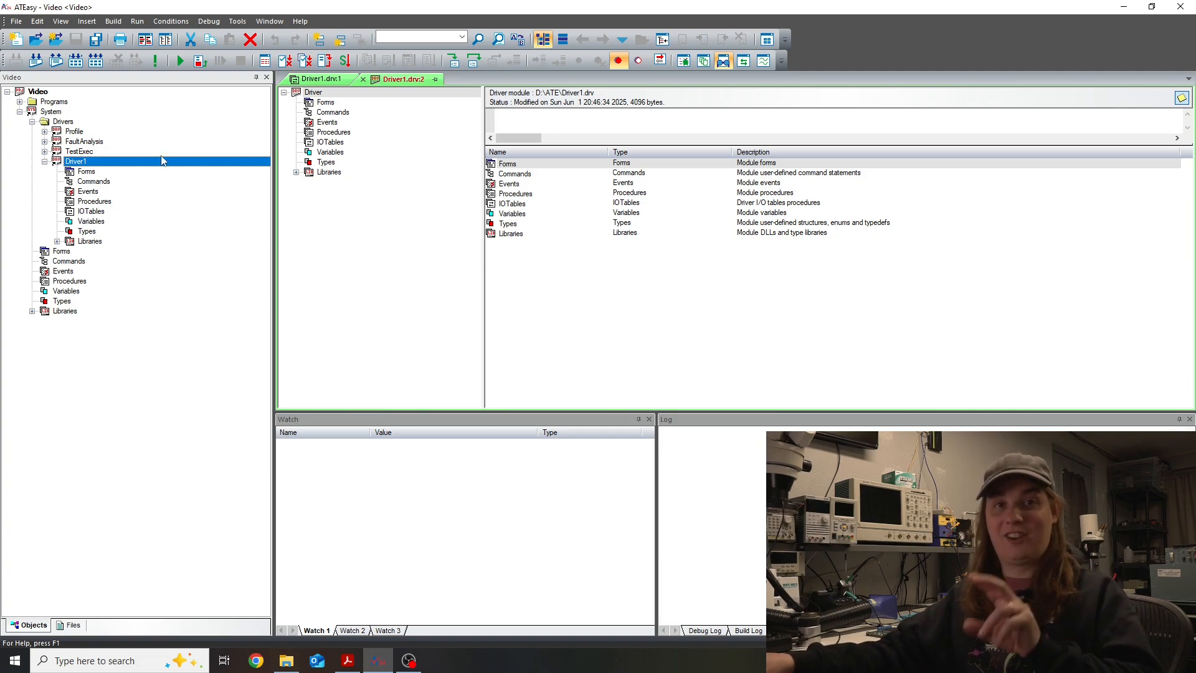
right_click(60, 161)
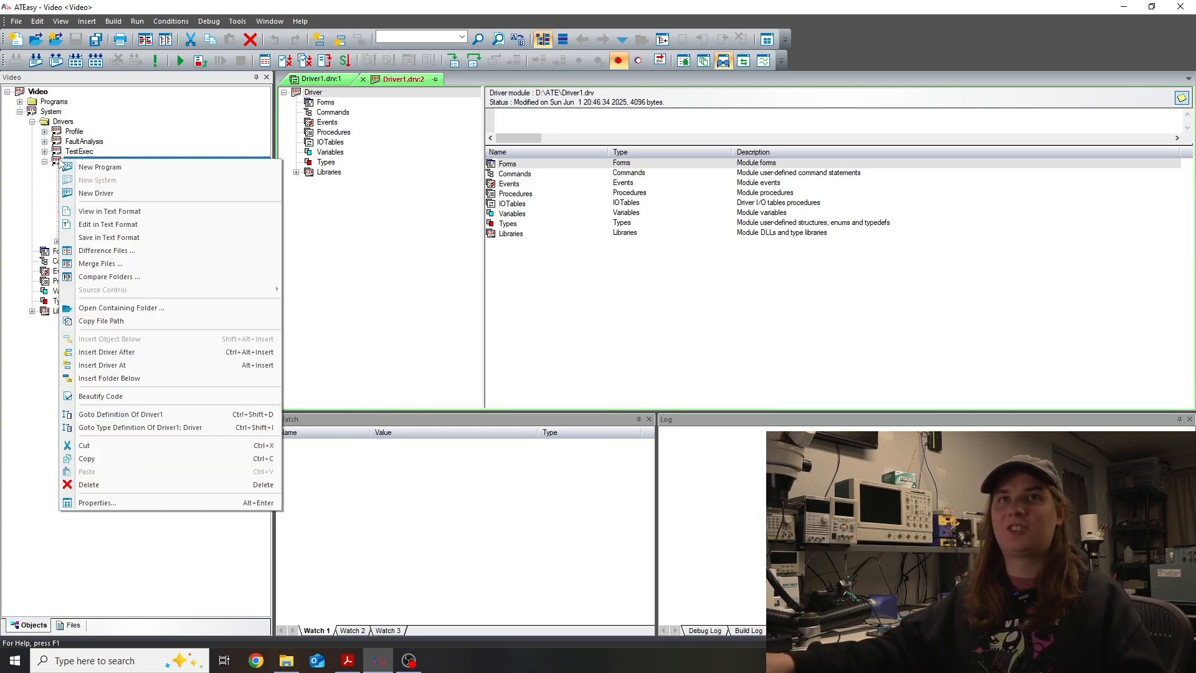
left_click(133, 503)
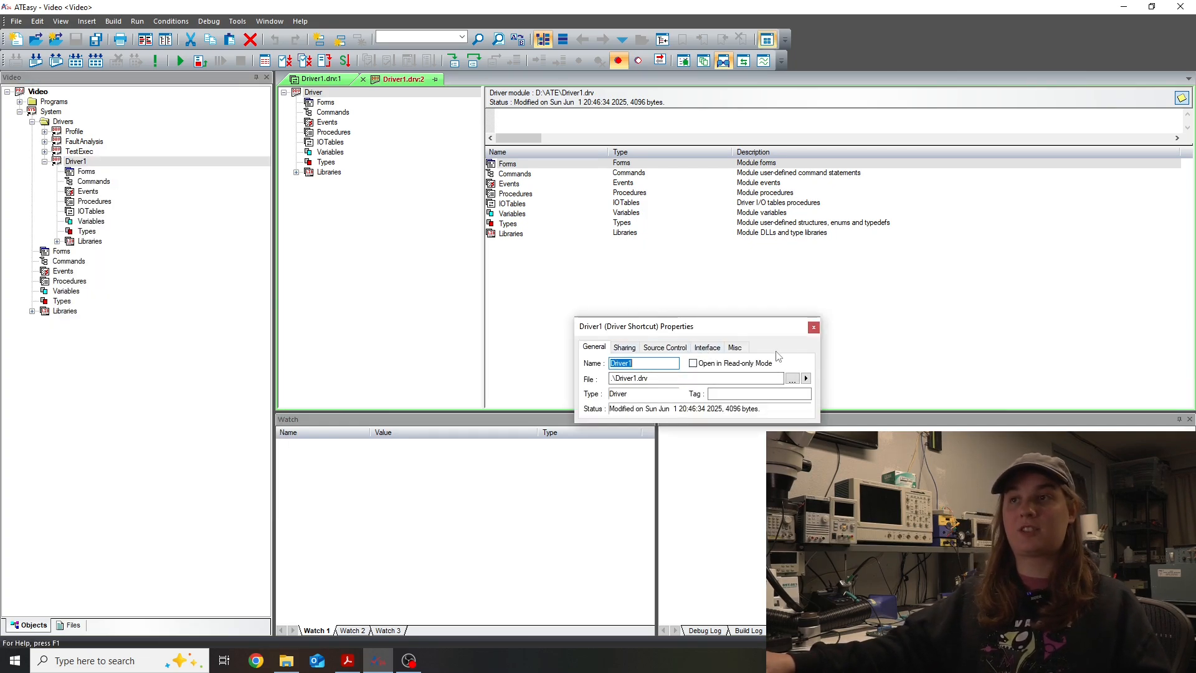
left_click(813, 327)
Step: Enable the Usb interface in the driver module's properties, with "\n" as its input terminator
right_click(302, 94)
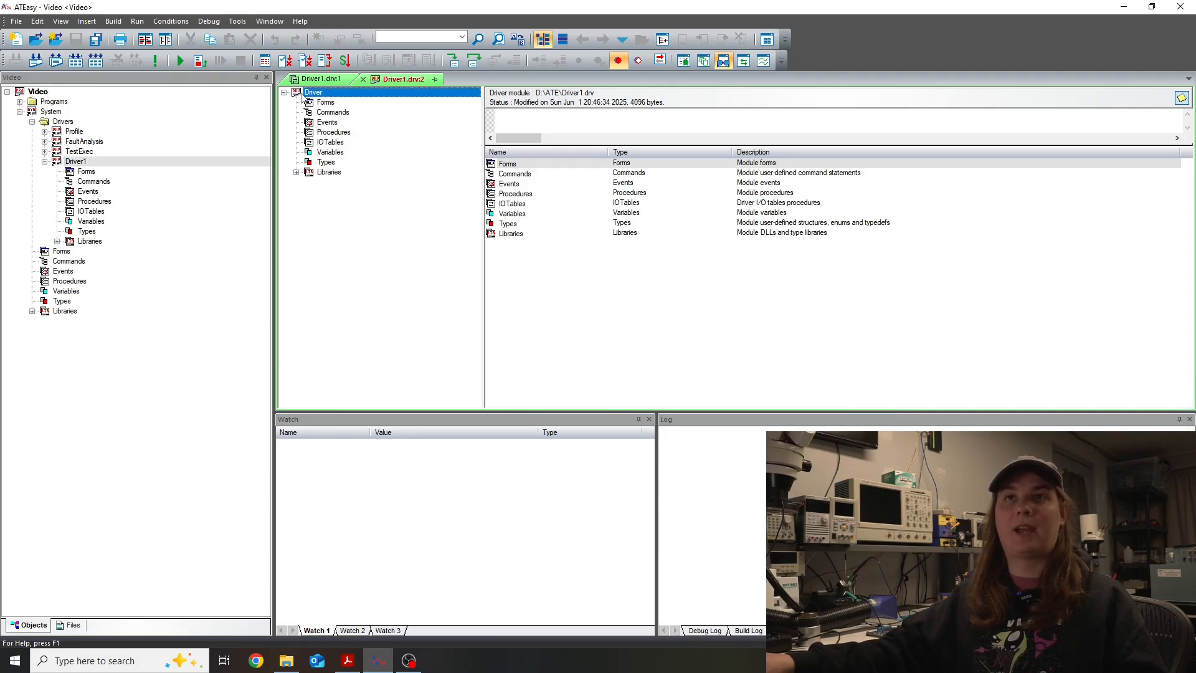
left_click(338, 349)
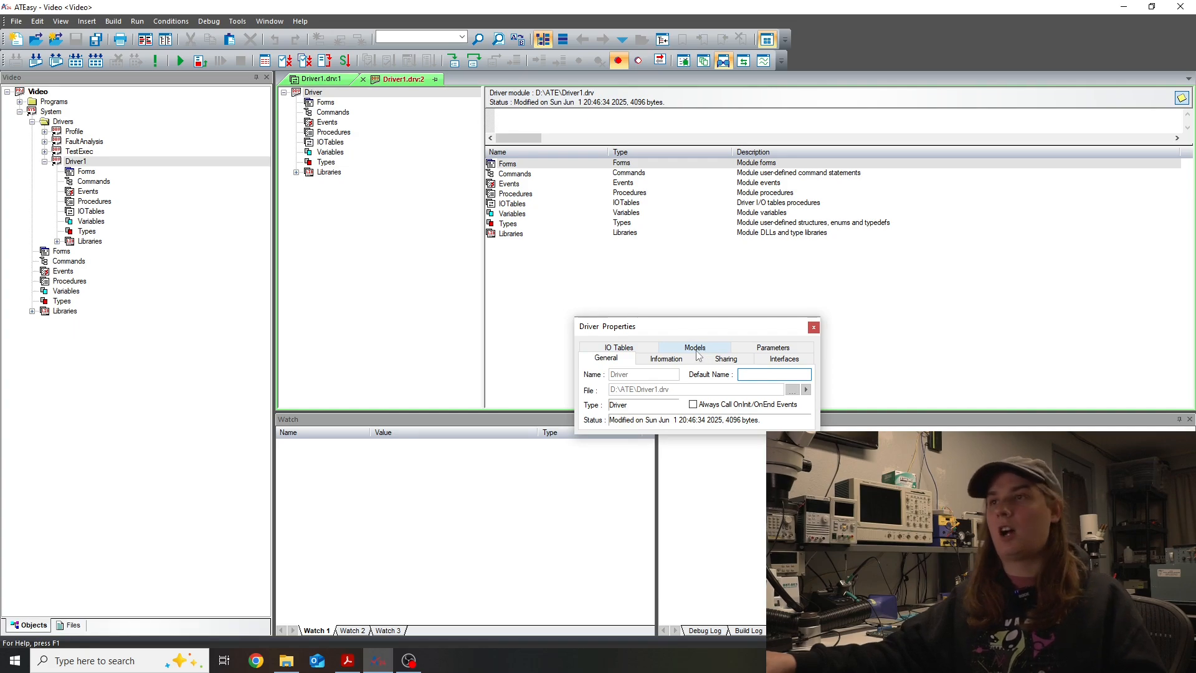
left_click(767, 359)
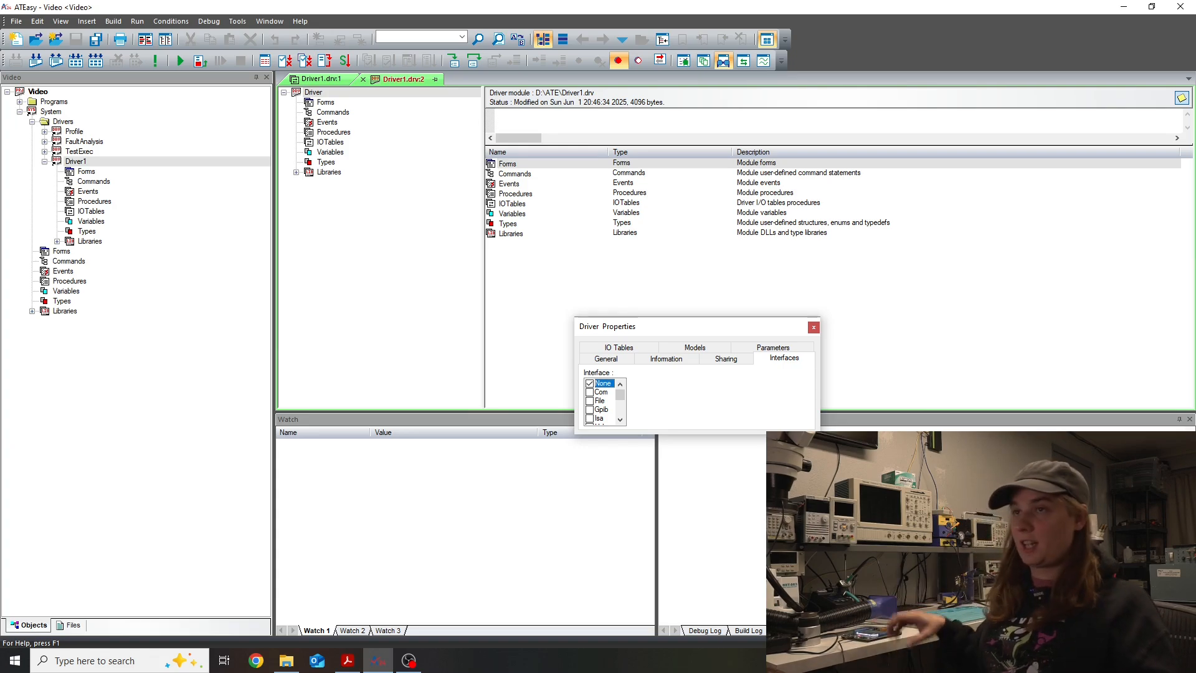
scroll(598, 401, "down", 2)
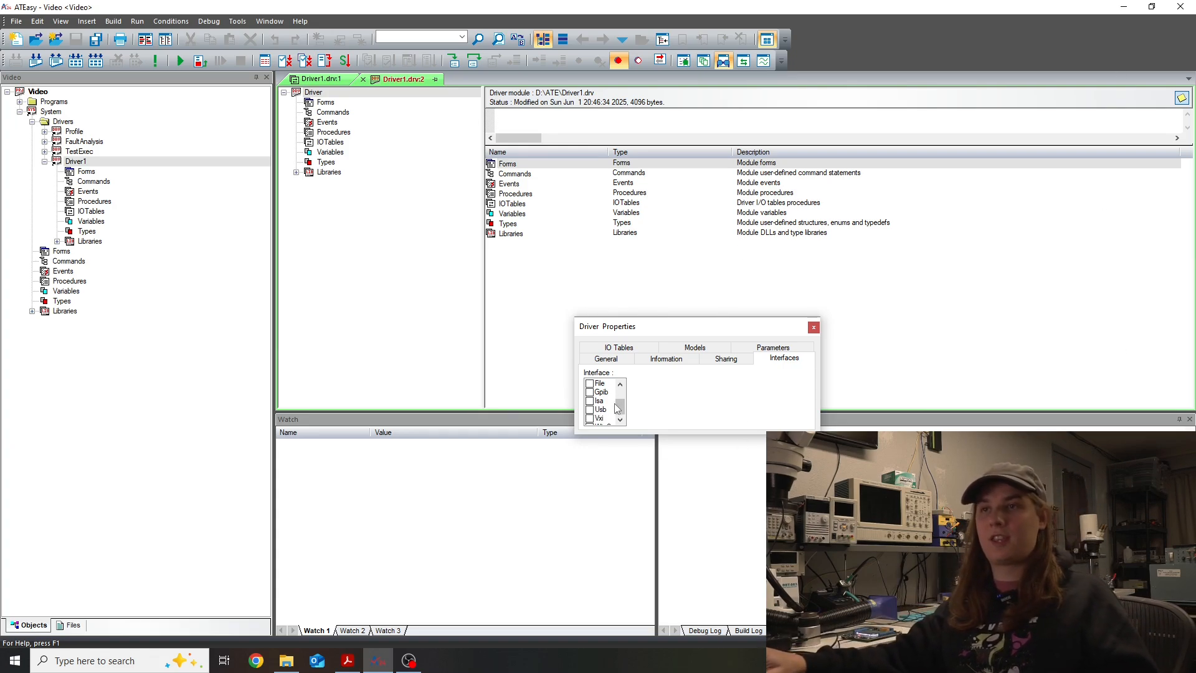
left_click(589, 401)
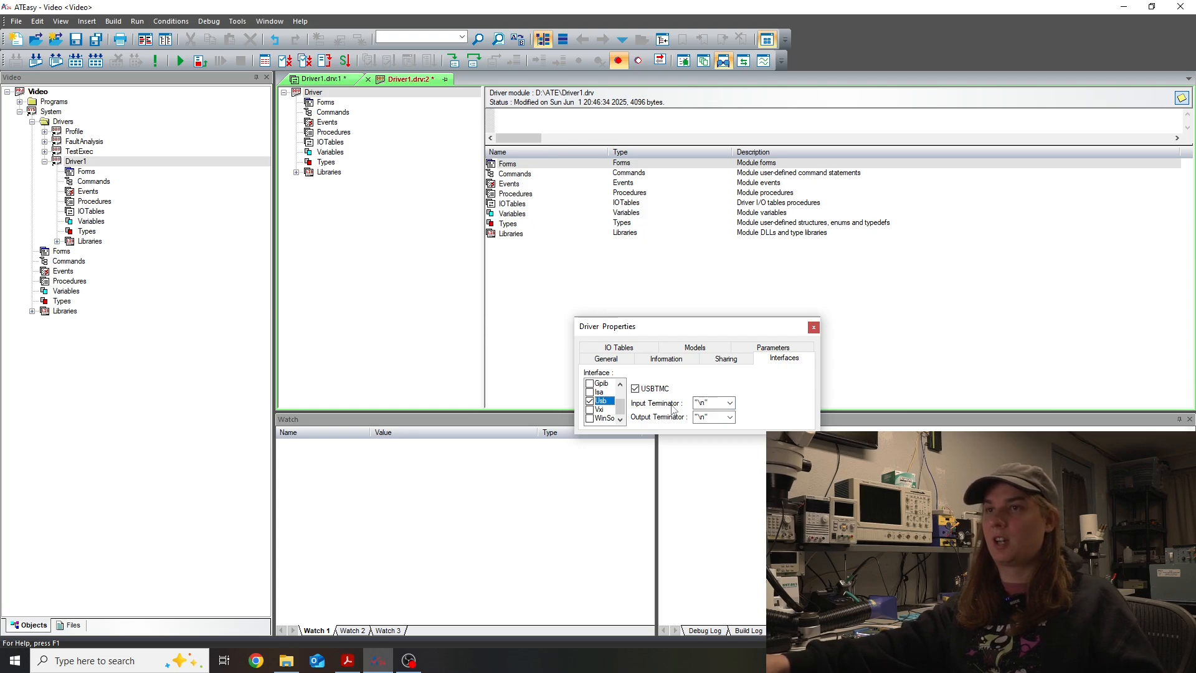
left_click(729, 405)
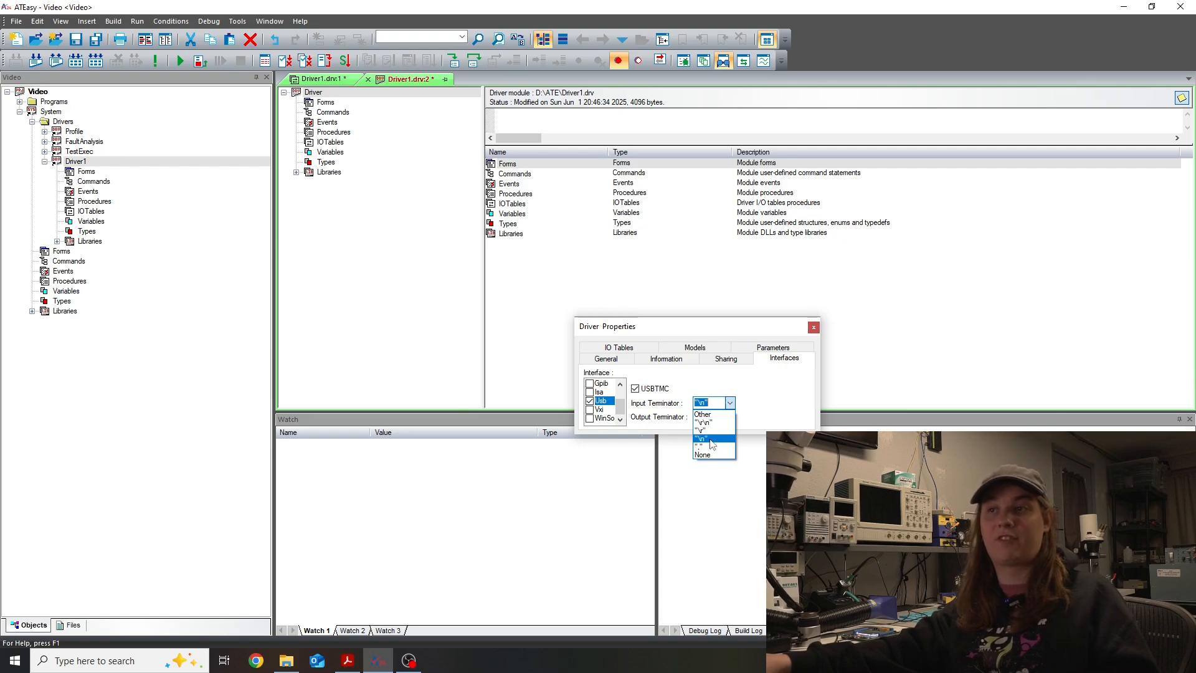
left_click(722, 414)
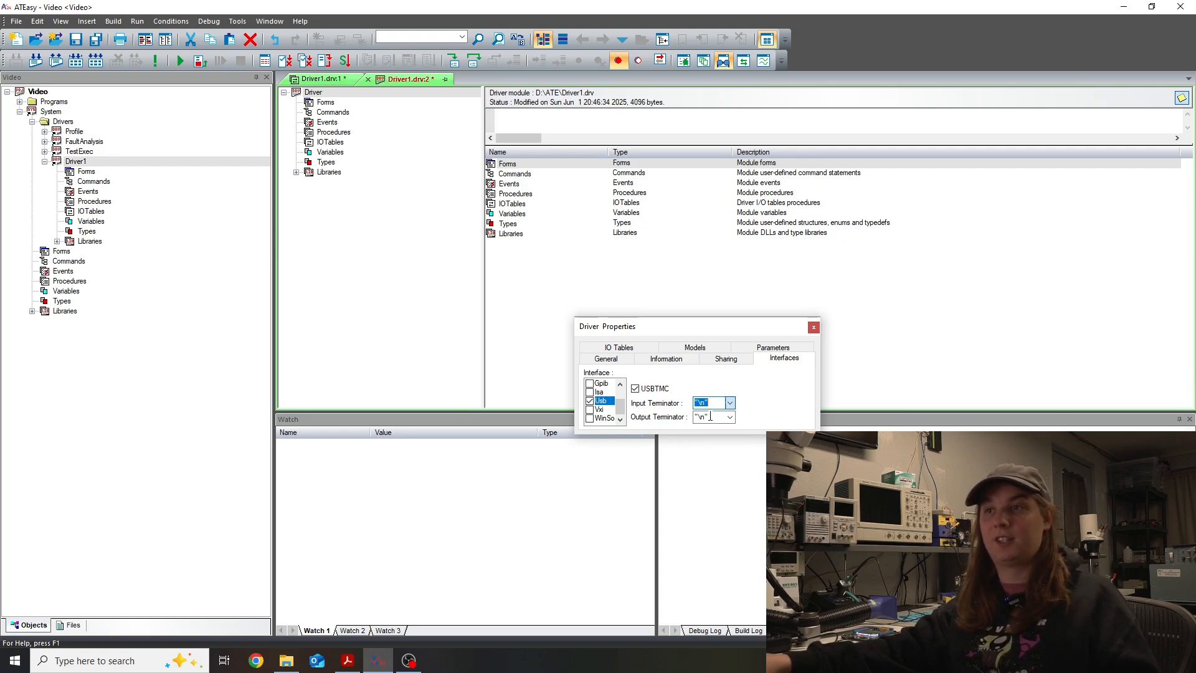
left_click(730, 403)
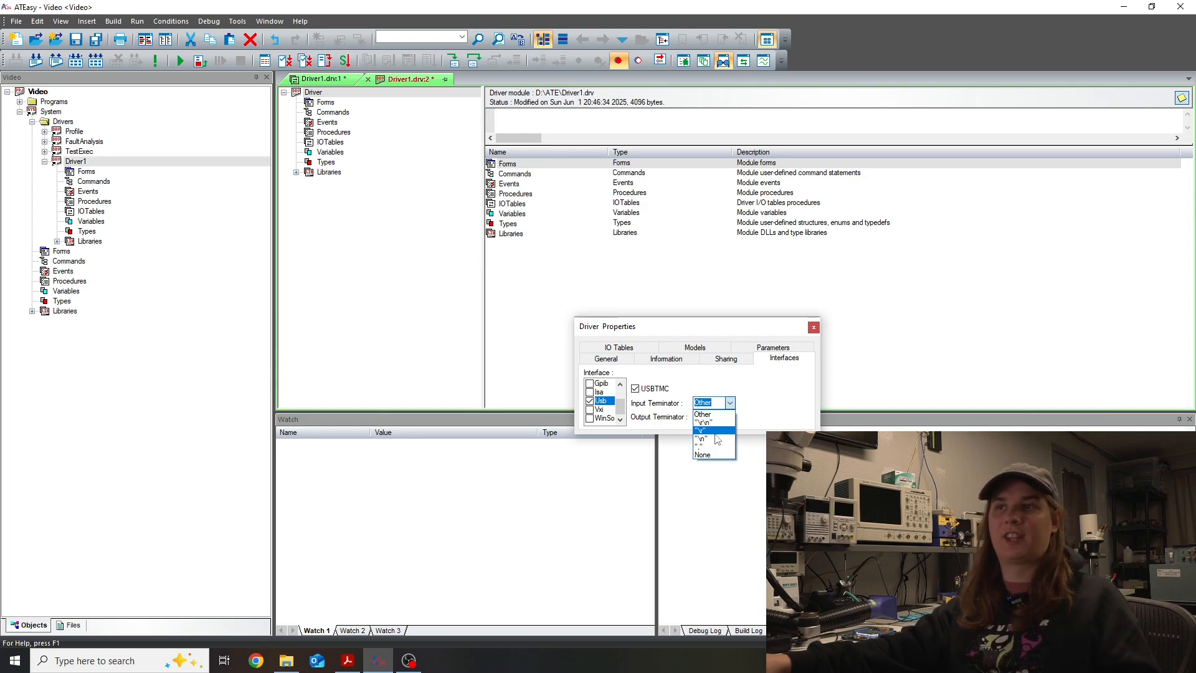
left_click(715, 438)
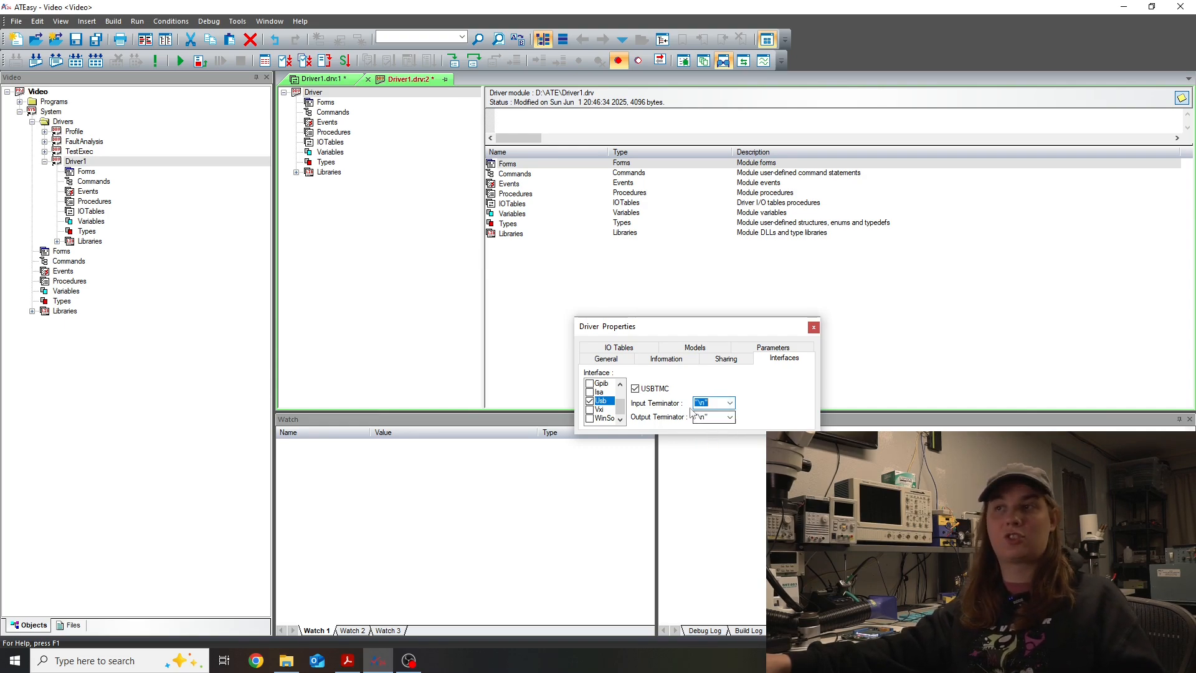
left_click(813, 327)
Step: Set the Driver1 shortcut's interface to Usb and assign the GT98901 USBTMC Demo Board as its device
right_click(70, 161)
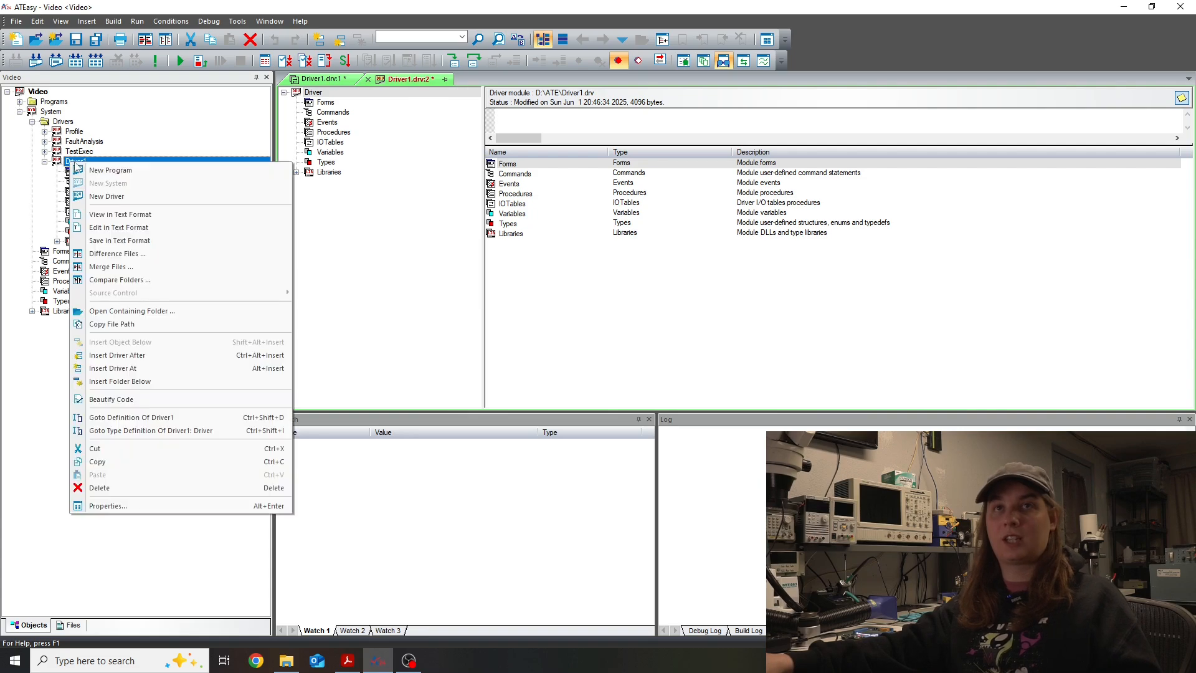
left_click(164, 505)
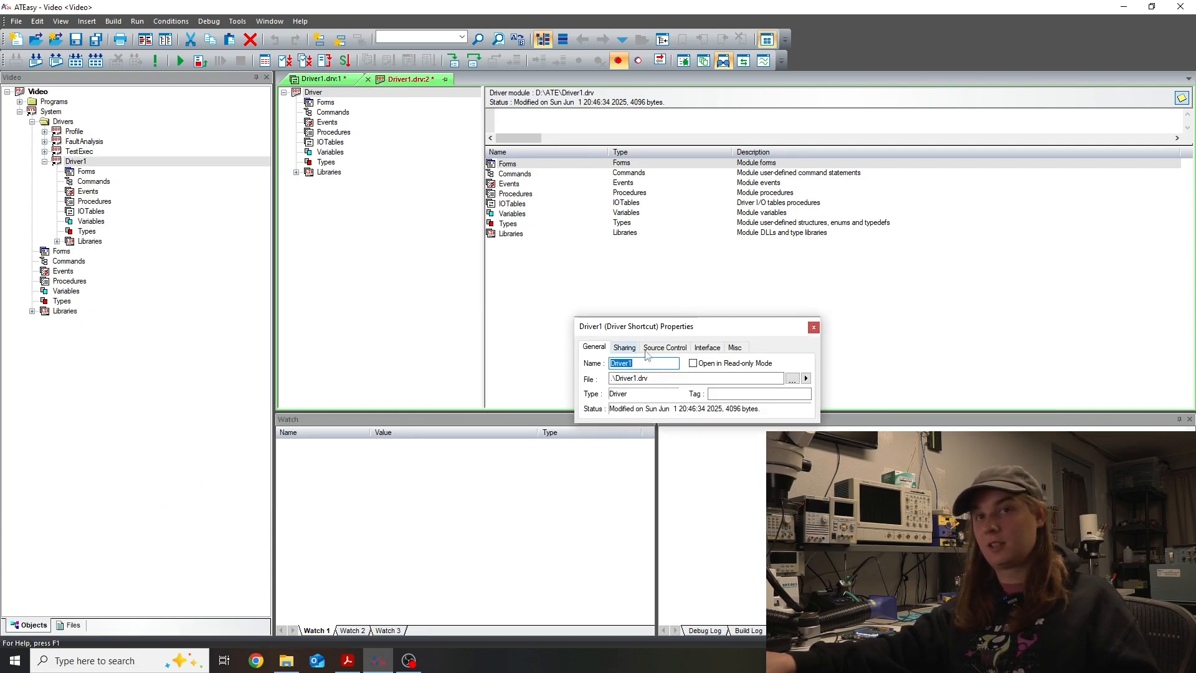
left_click(732, 348)
left_click(716, 349)
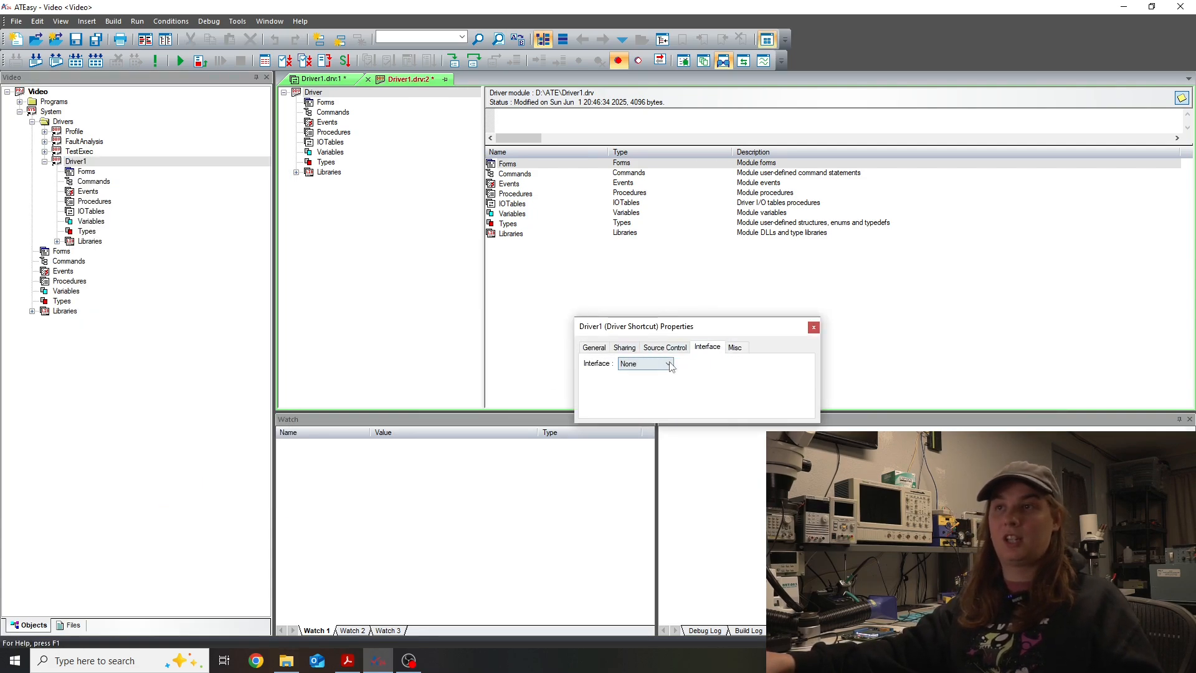
left_click(645, 363)
left_click(632, 383)
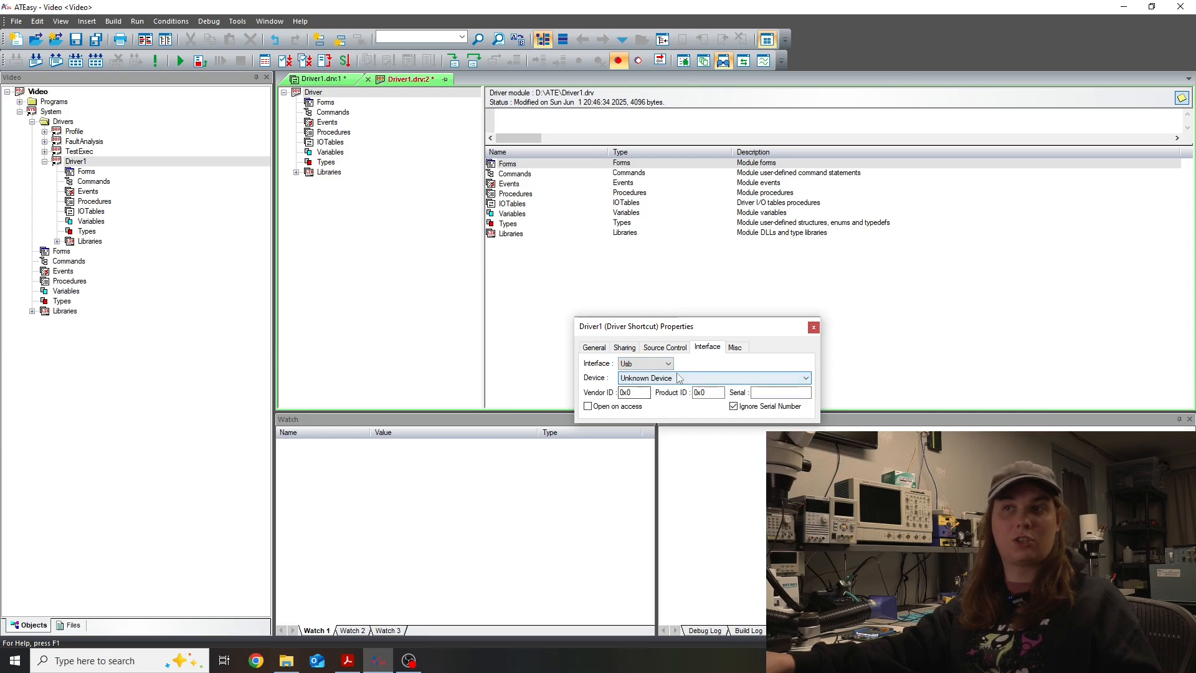
left_click(679, 378)
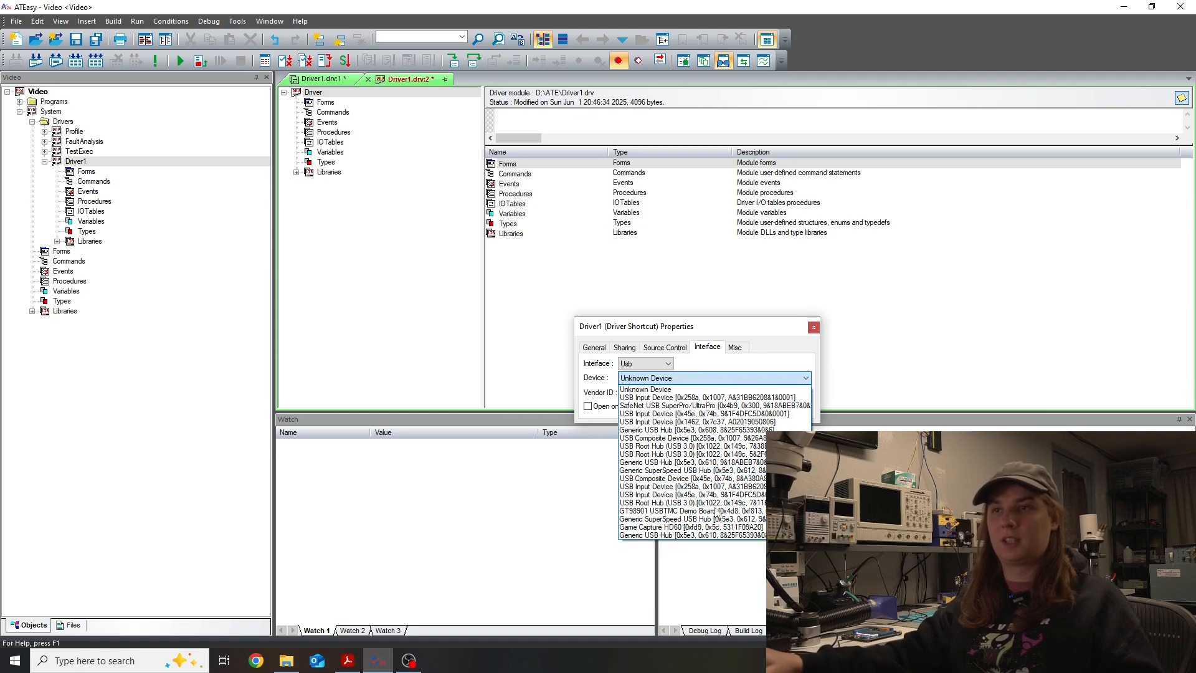
left_click(635, 512)
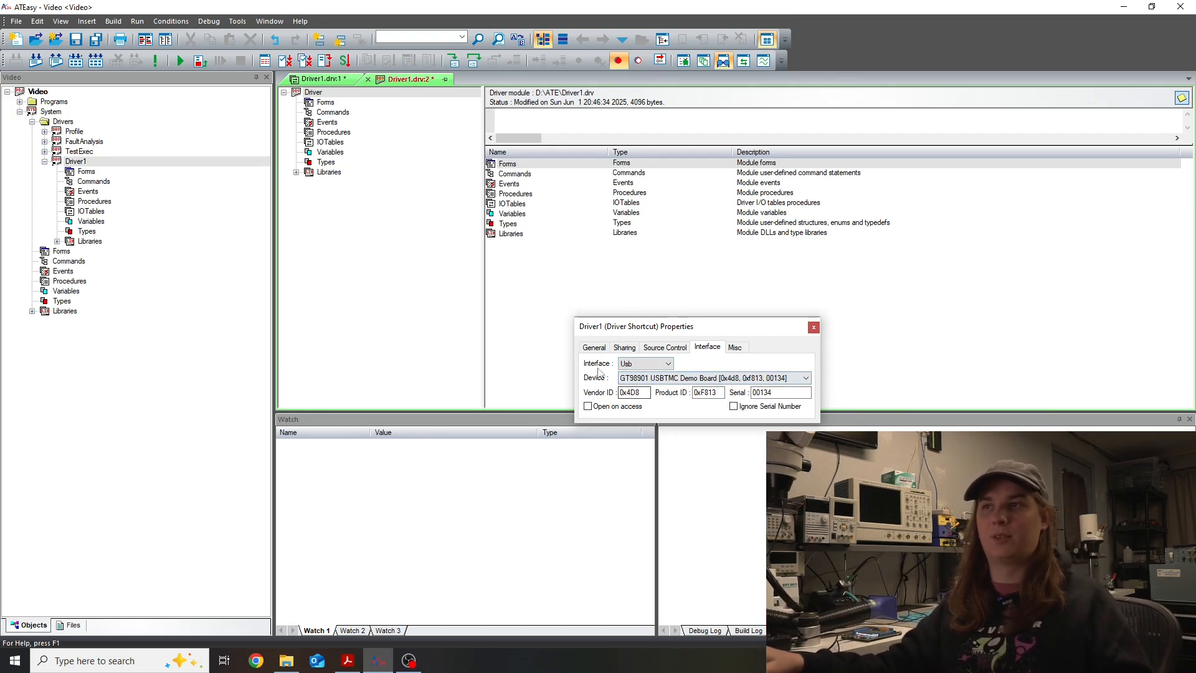
Step: Close the shortcut's properties and insert a new IO table named QueryS under the driver's IOTables
left_click(813, 328)
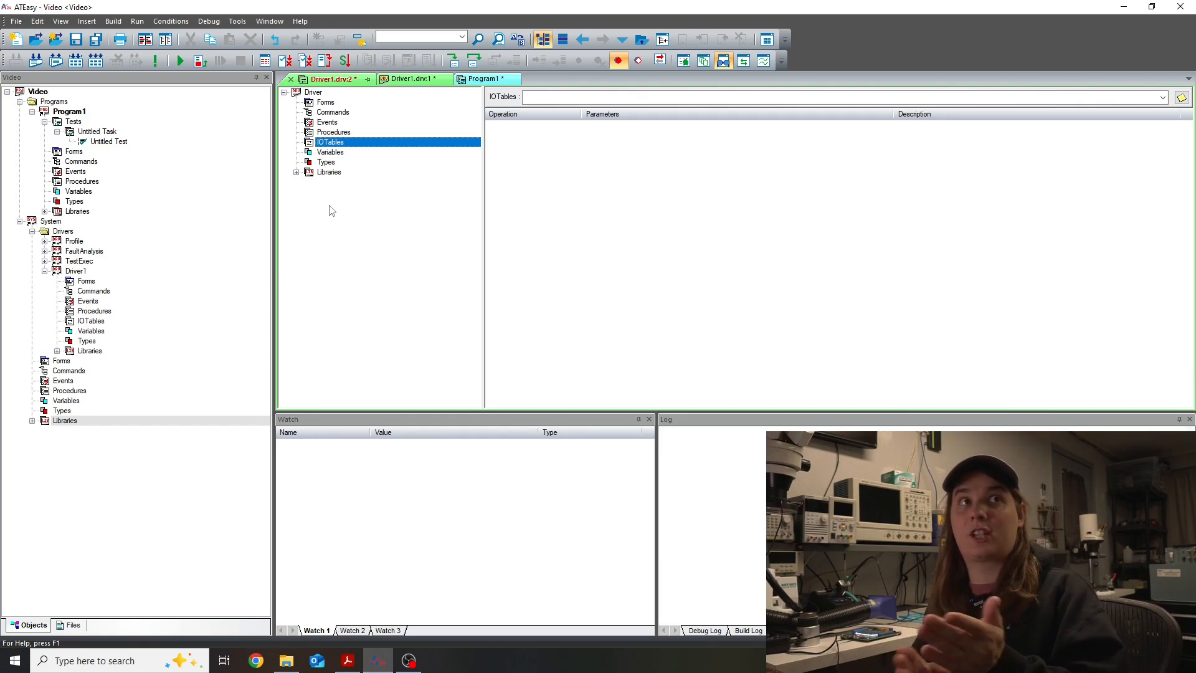
right_click(312, 143)
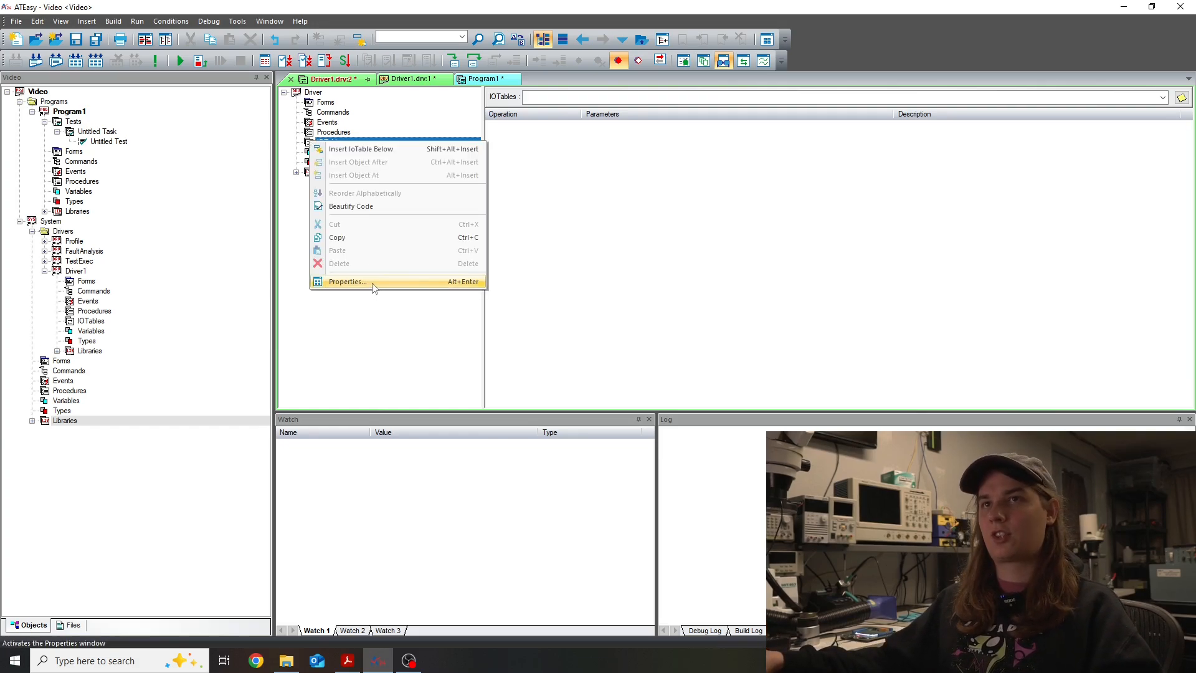
left_click(361, 149)
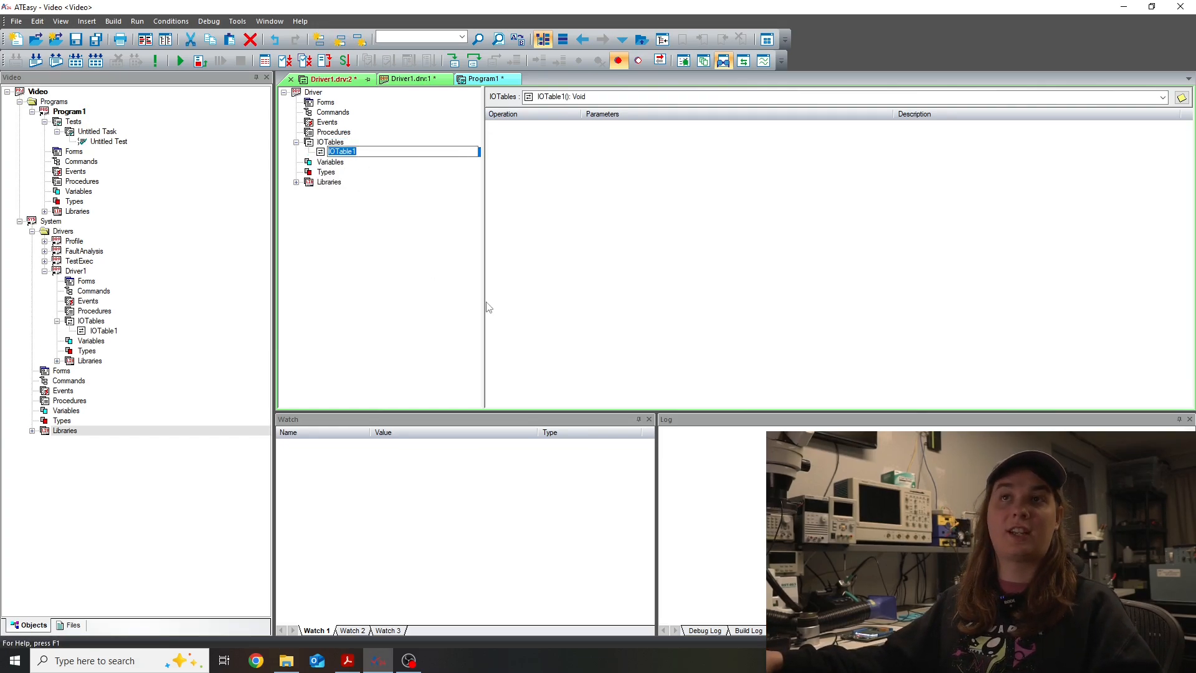
type("Qu")
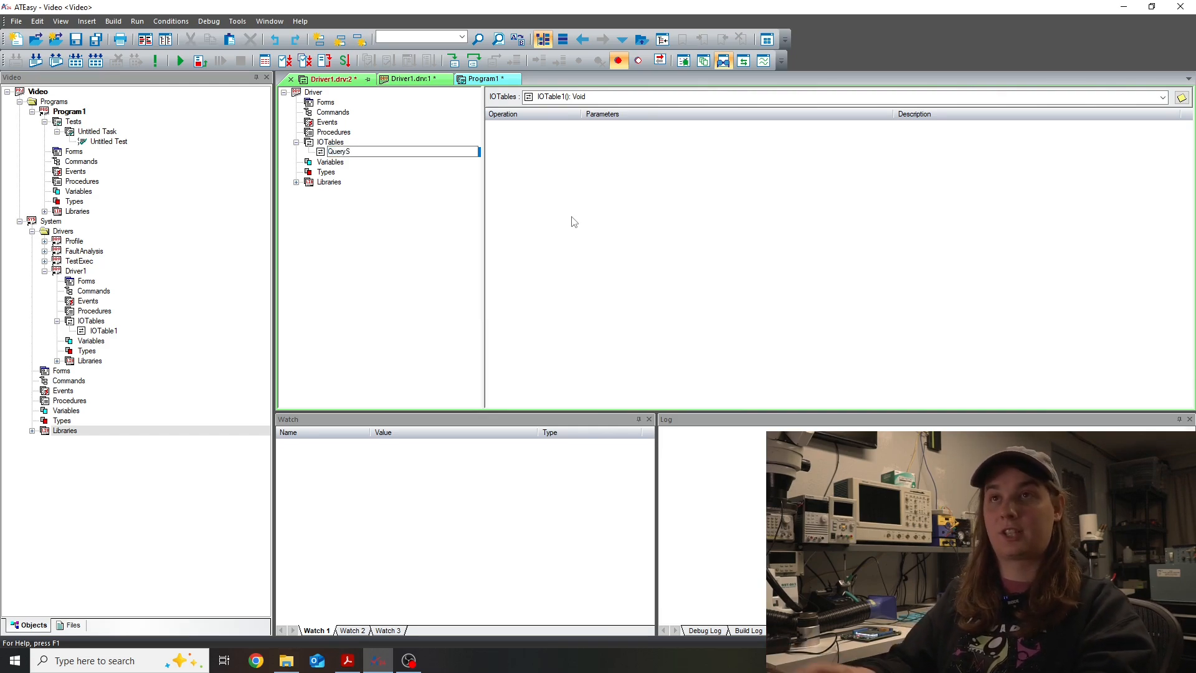
type("eryS")
key("Return")
Step: Insert four IO operations into the QueryS table
right_click(556, 159)
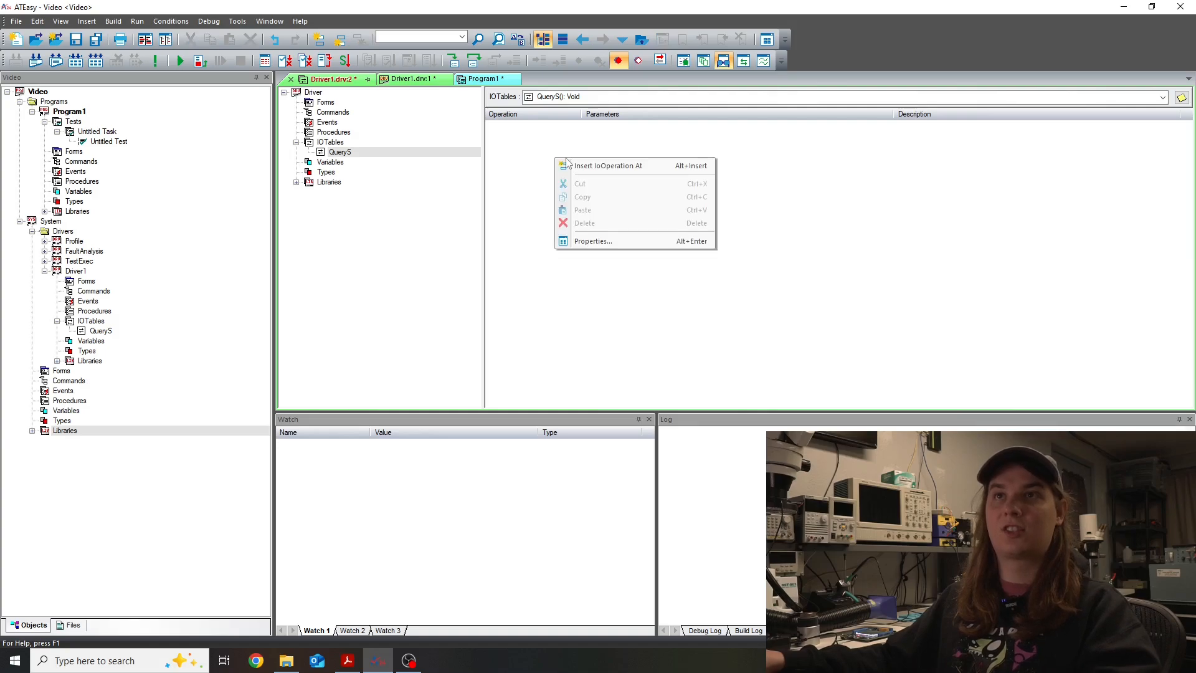
left_click(584, 168)
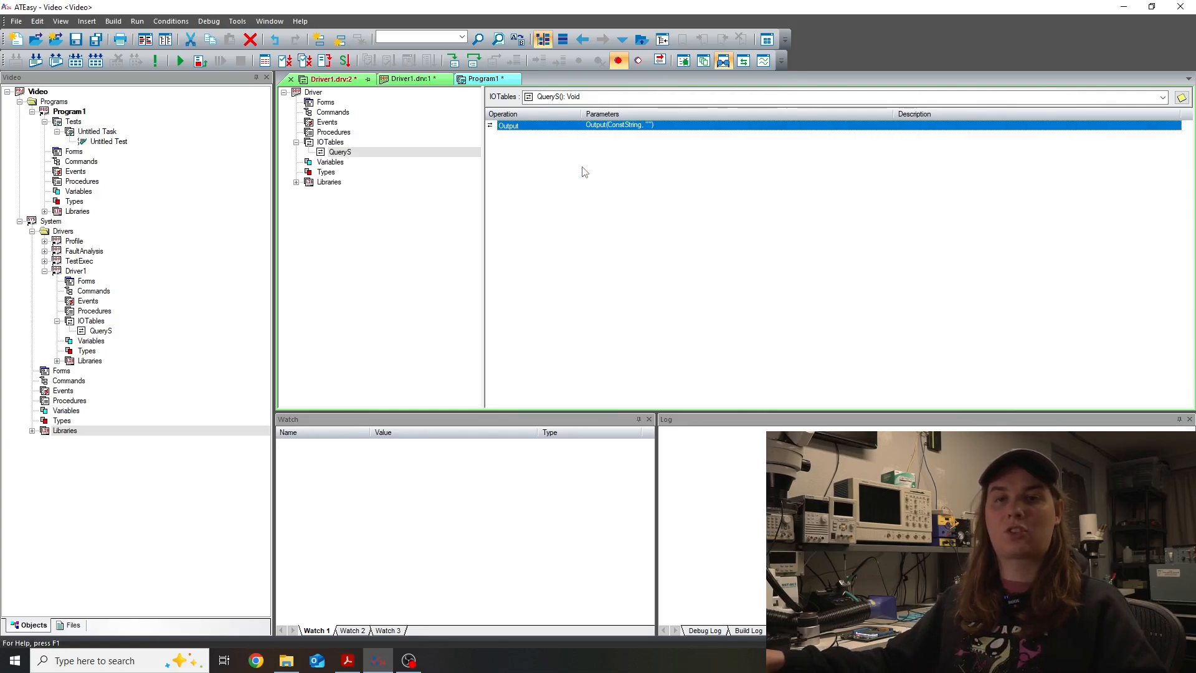
right_click(564, 164)
left_click(598, 183)
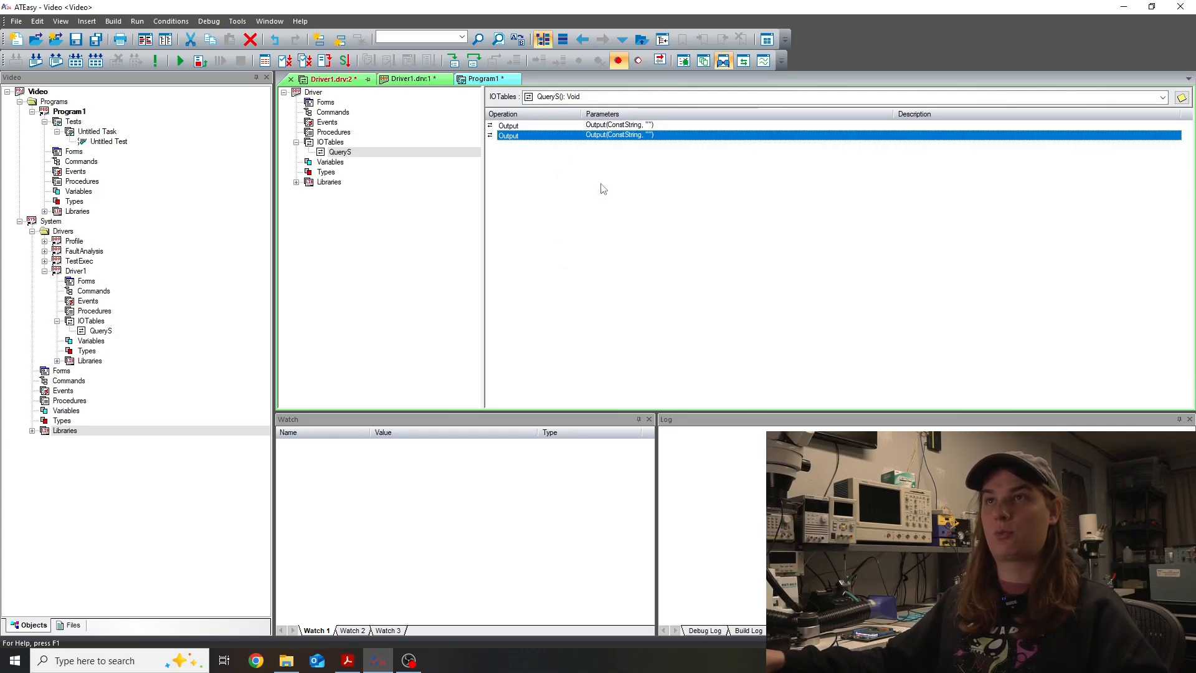
right_click(591, 177)
left_click(616, 197)
right_click(600, 178)
left_click(627, 200)
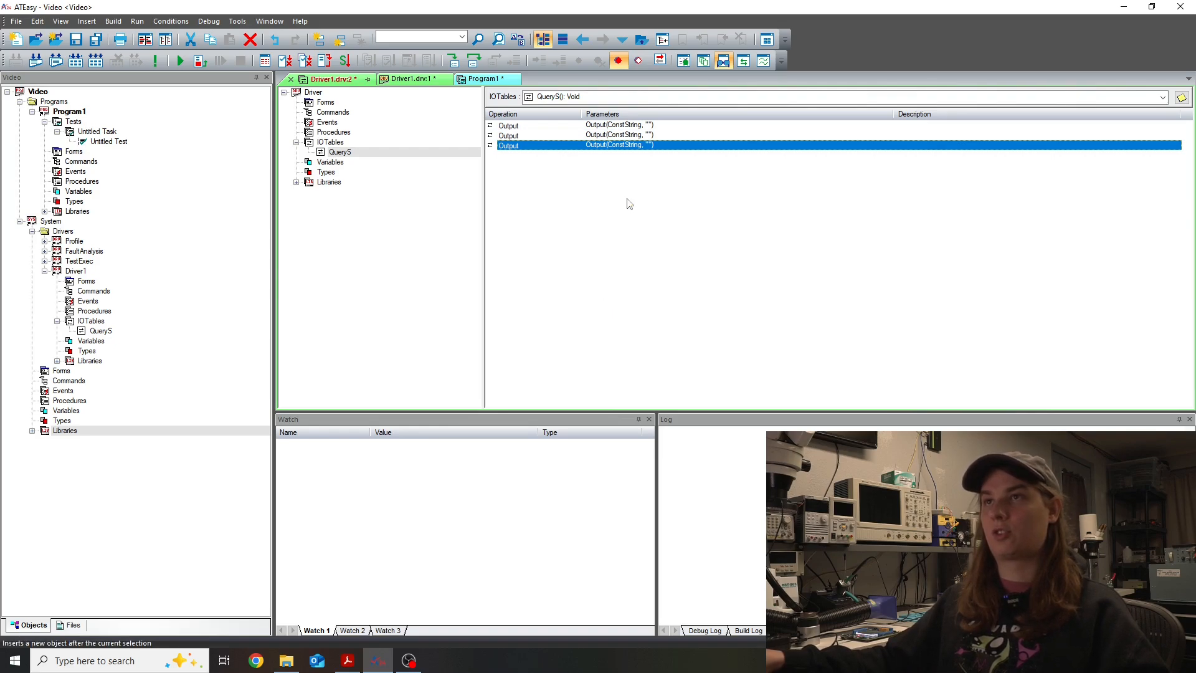
Step: Set the first QueryS operation's mode to Parameter to Ascii and change the second operation to Send
left_click(521, 136)
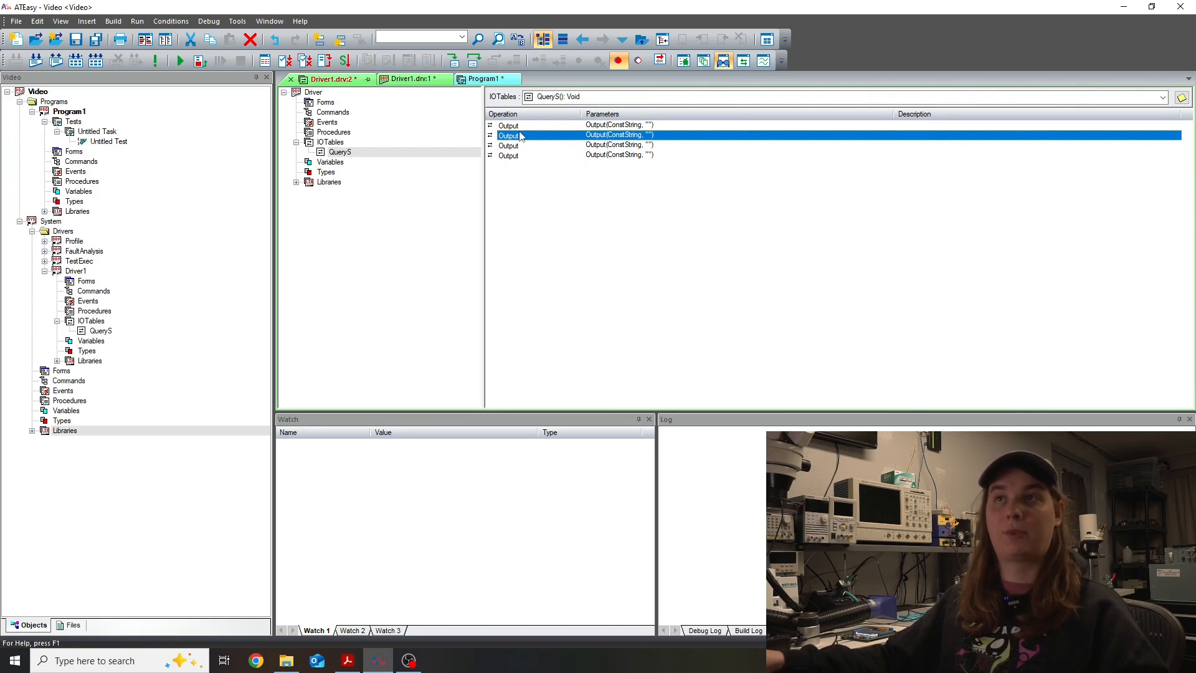
right_click(521, 135)
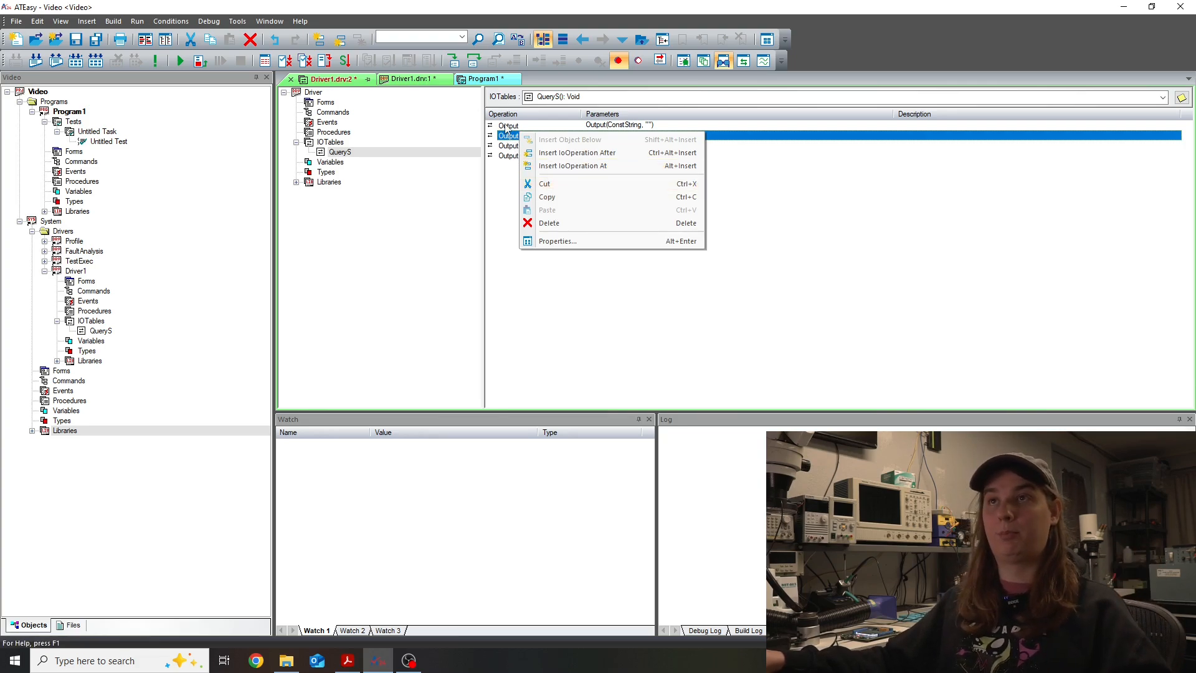
left_click(560, 241)
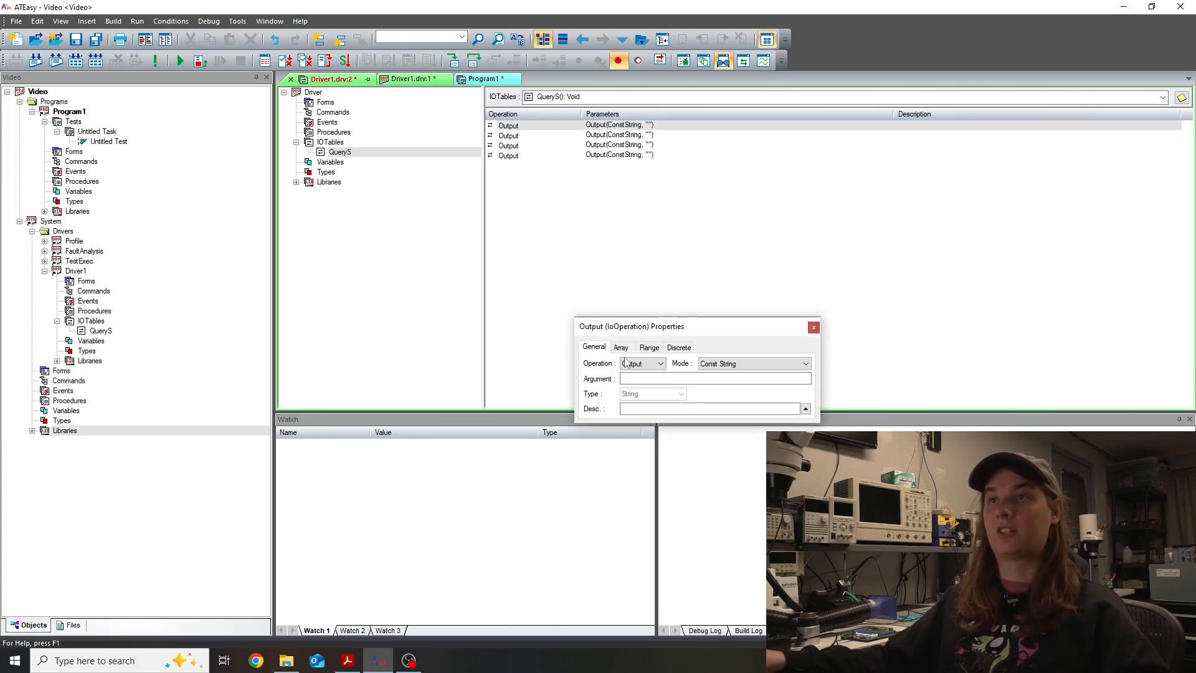
left_click(735, 363)
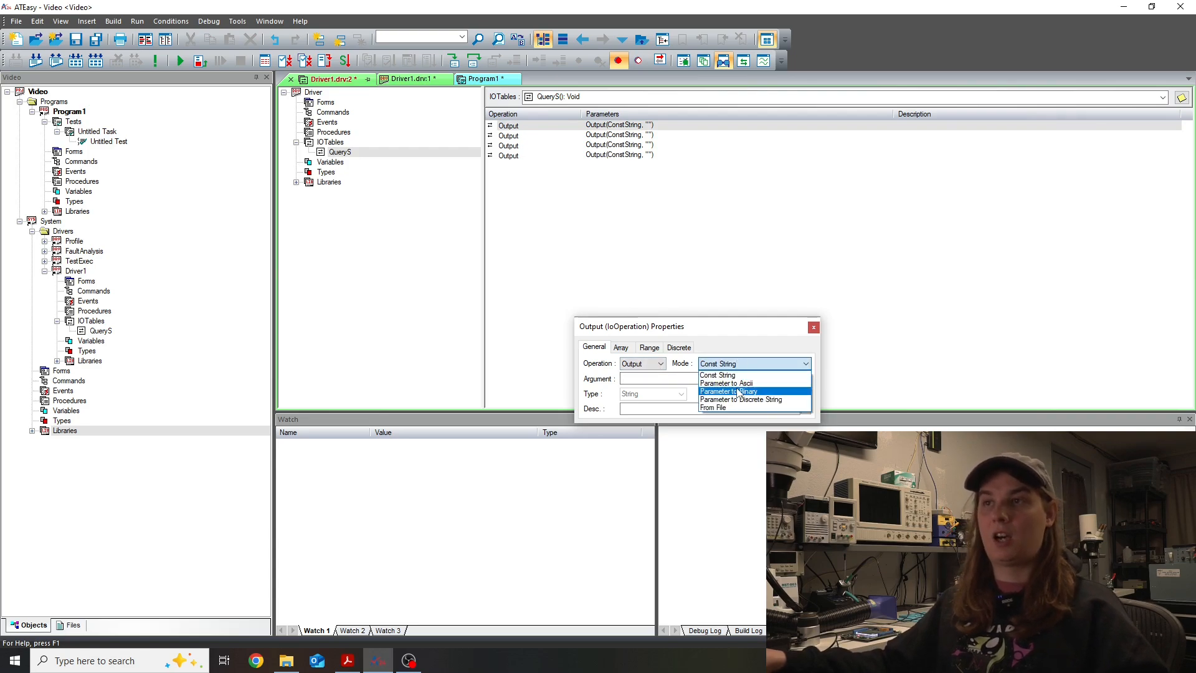
left_click(727, 383)
left_click(813, 327)
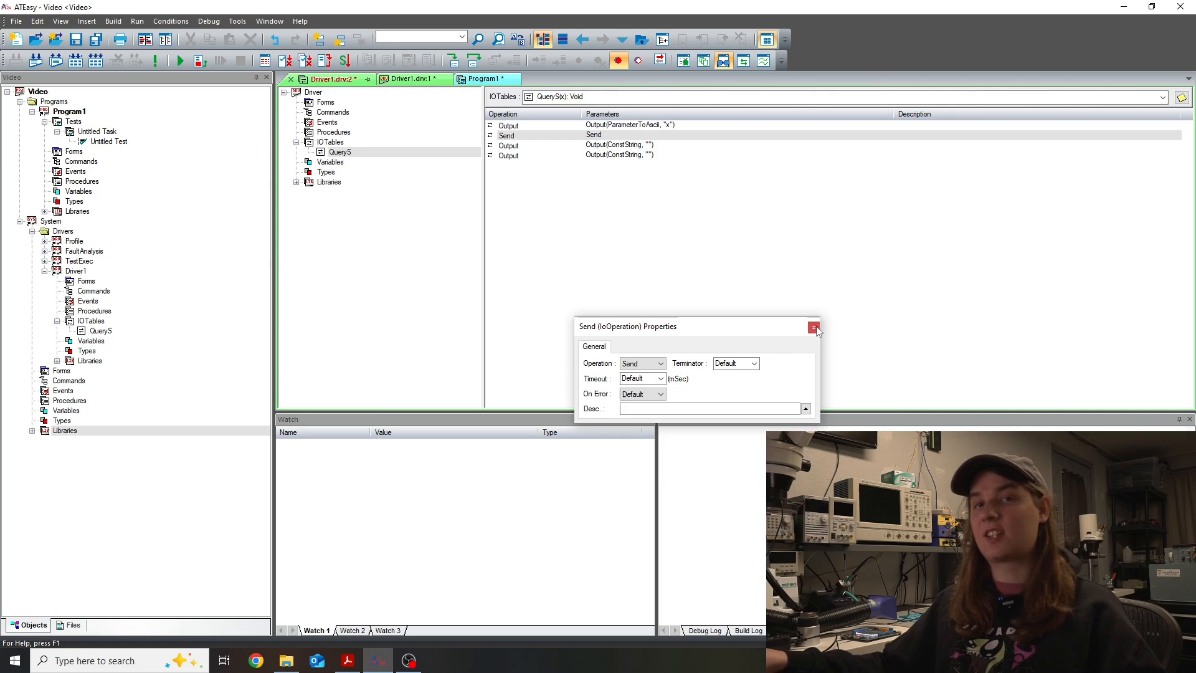
left_click(815, 326)
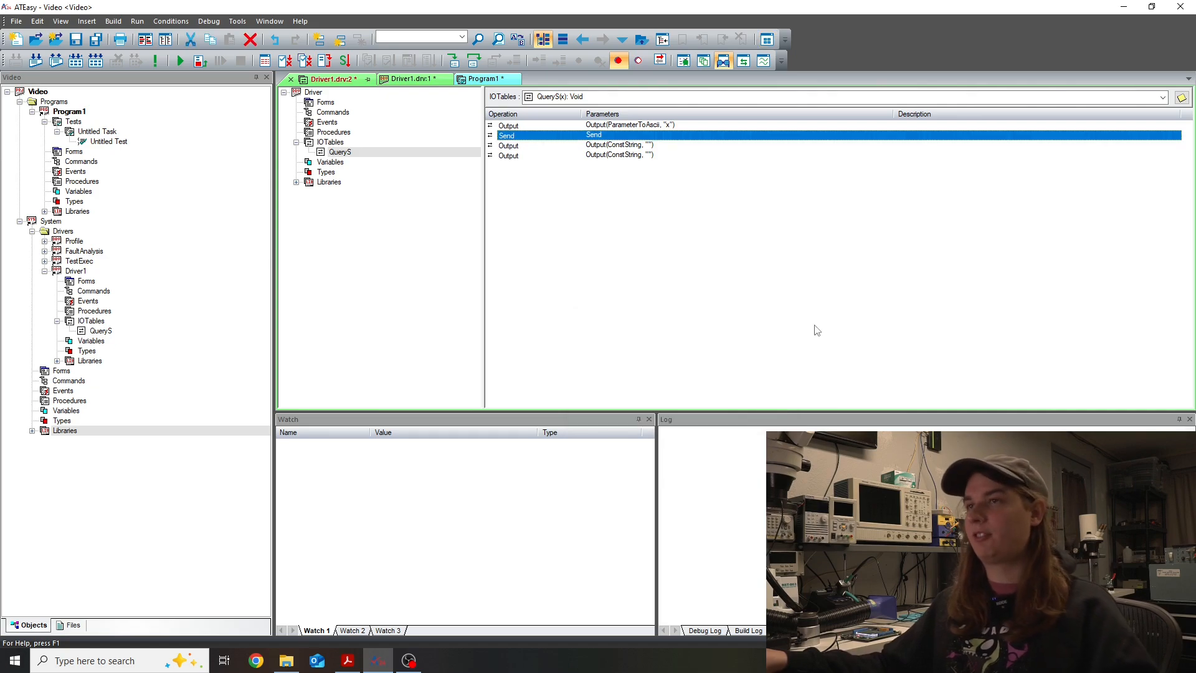
Step: Change the third QueryS operation to Receive
right_click(614, 147)
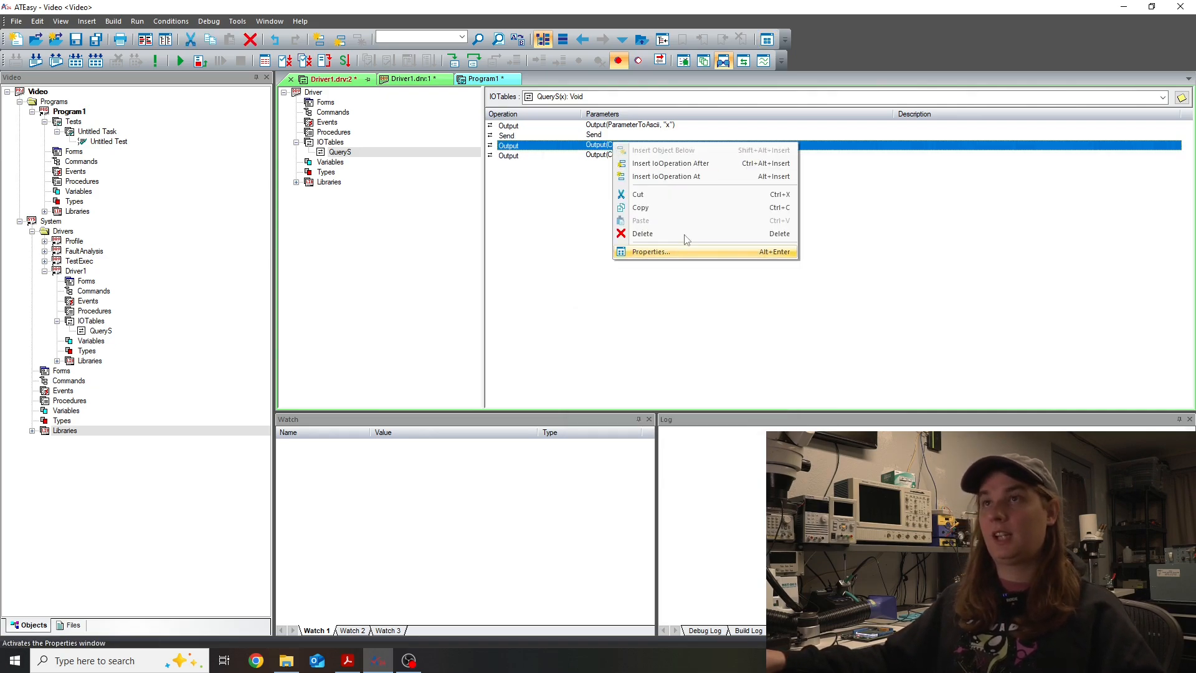
left_click(675, 250)
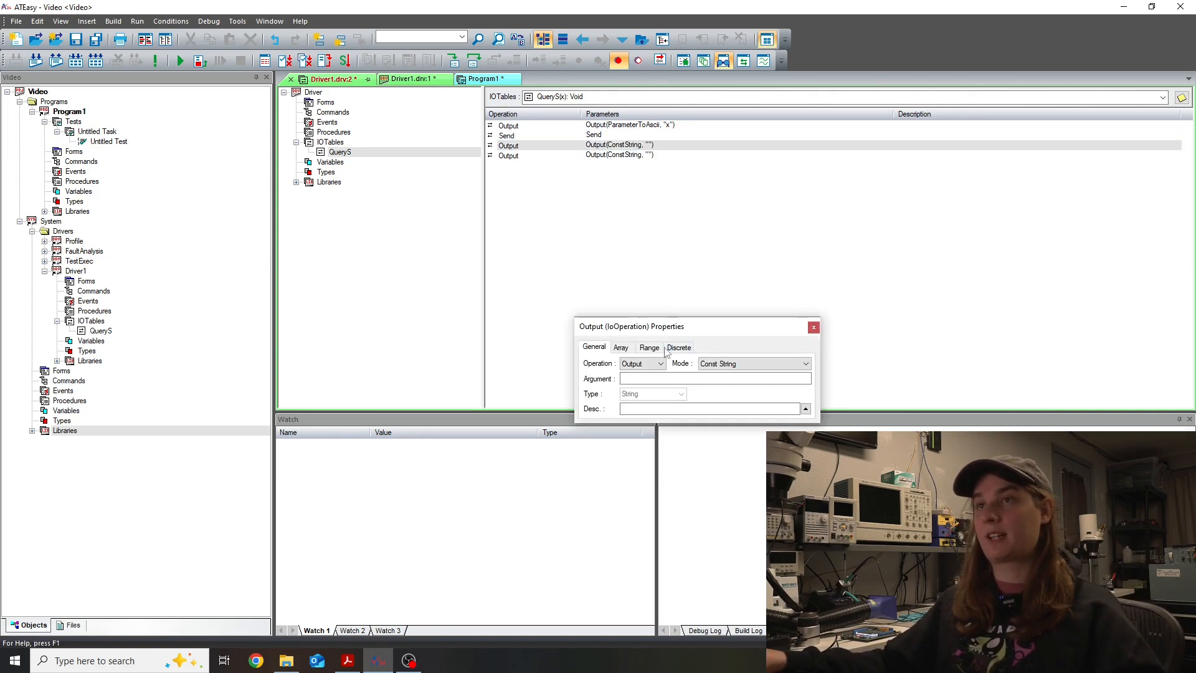
left_click(648, 364)
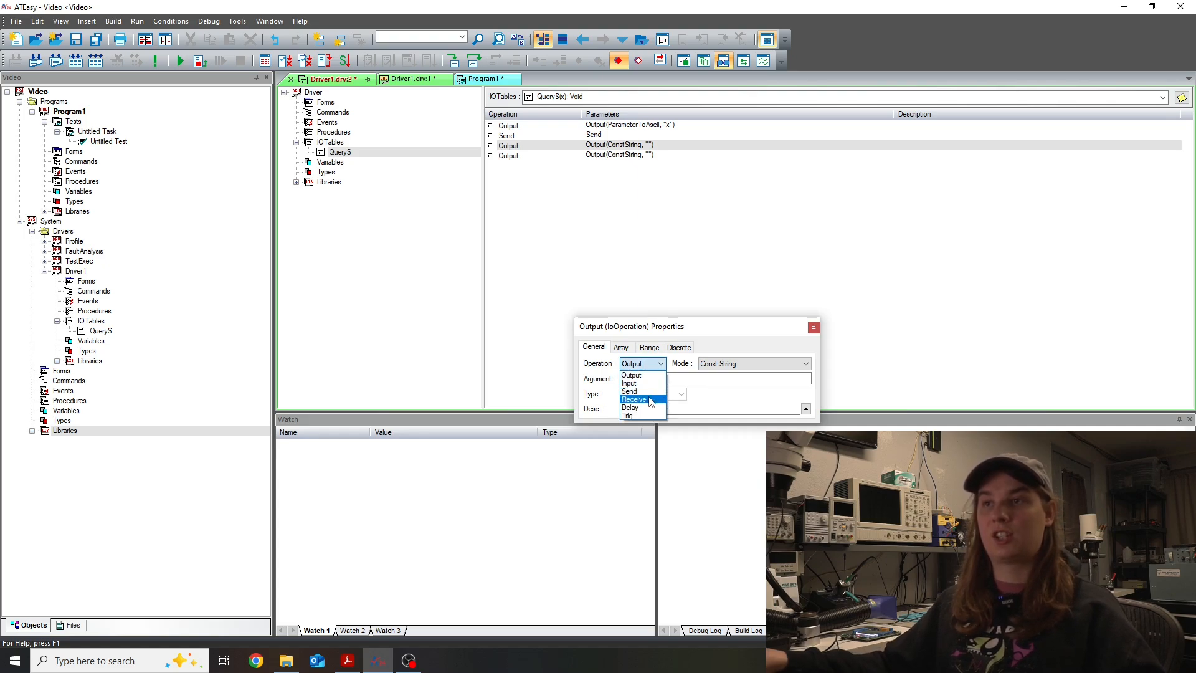
left_click(653, 398)
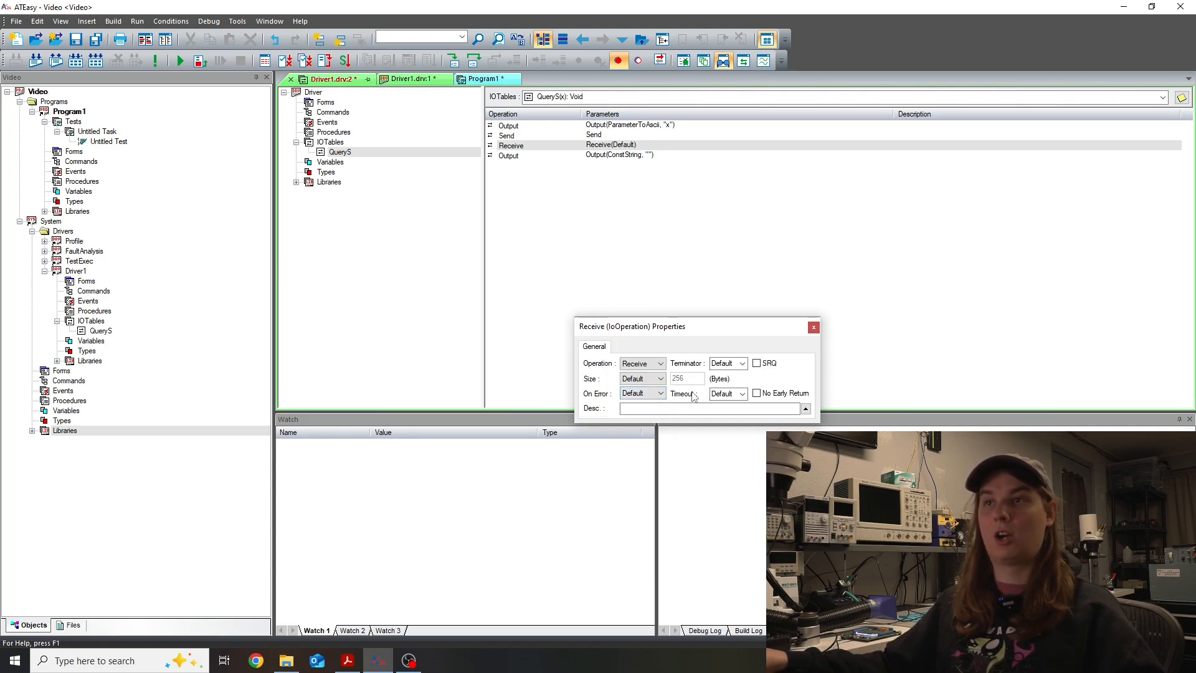
left_click(812, 328)
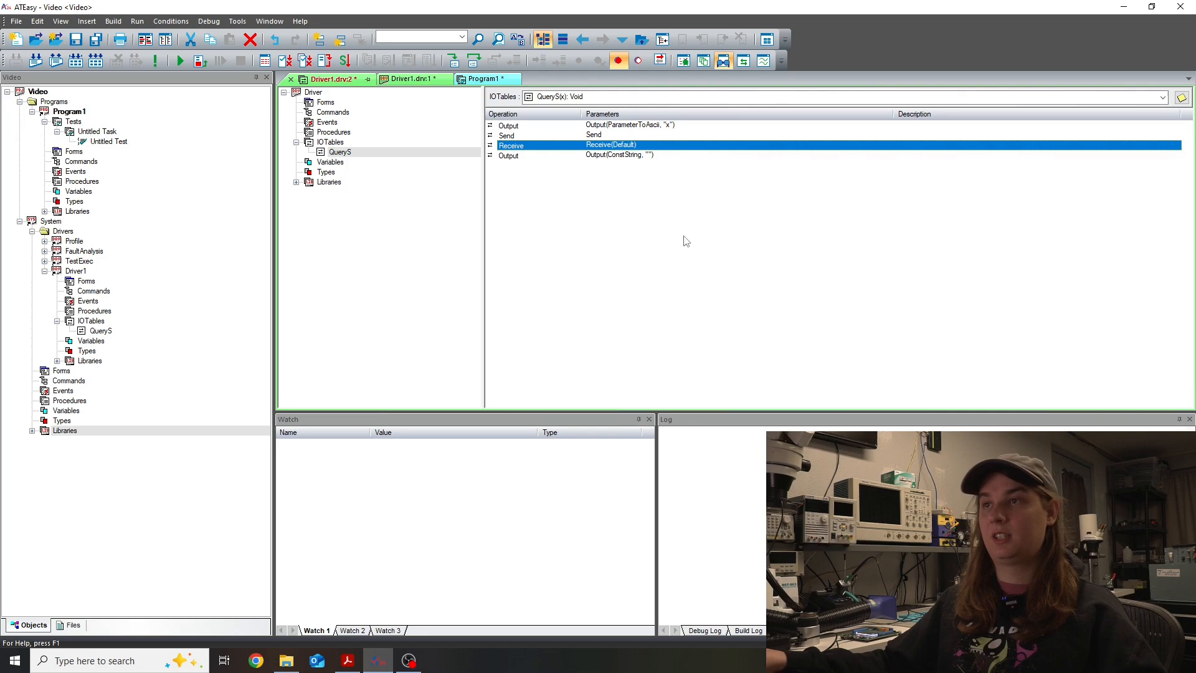
Step: Change the fourth QueryS operation to Input with mode Ascii to Return and type String
double_click(618, 155)
left_click(641, 363)
left_click(635, 380)
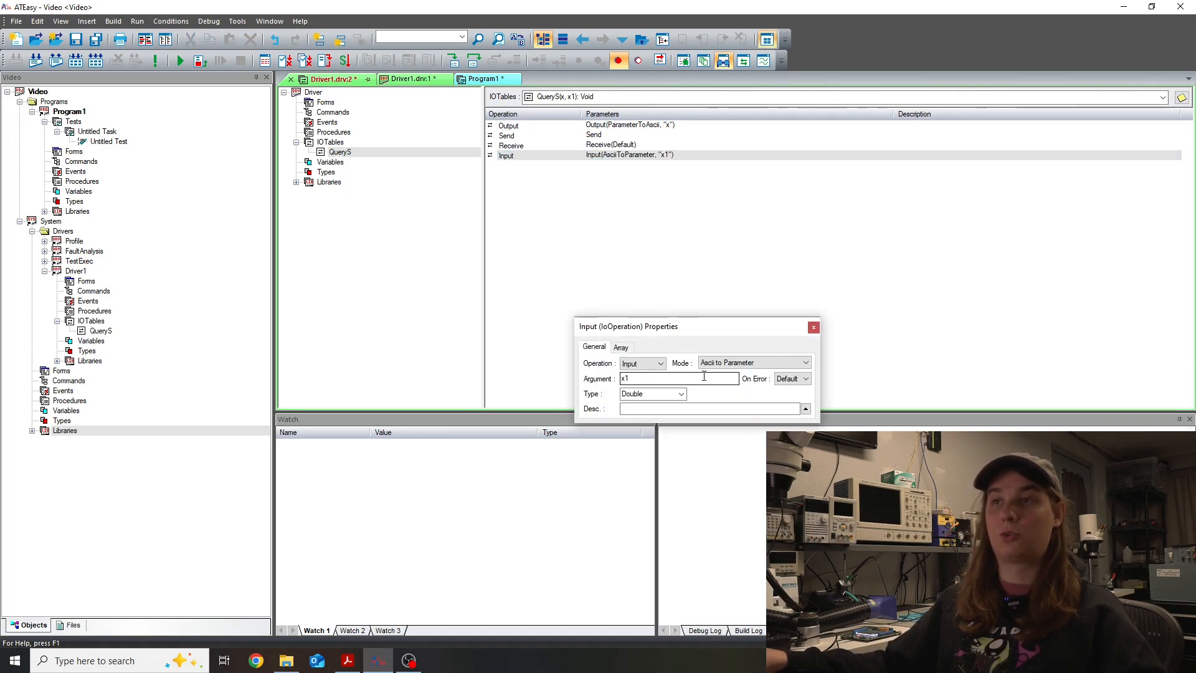
left_click(739, 362)
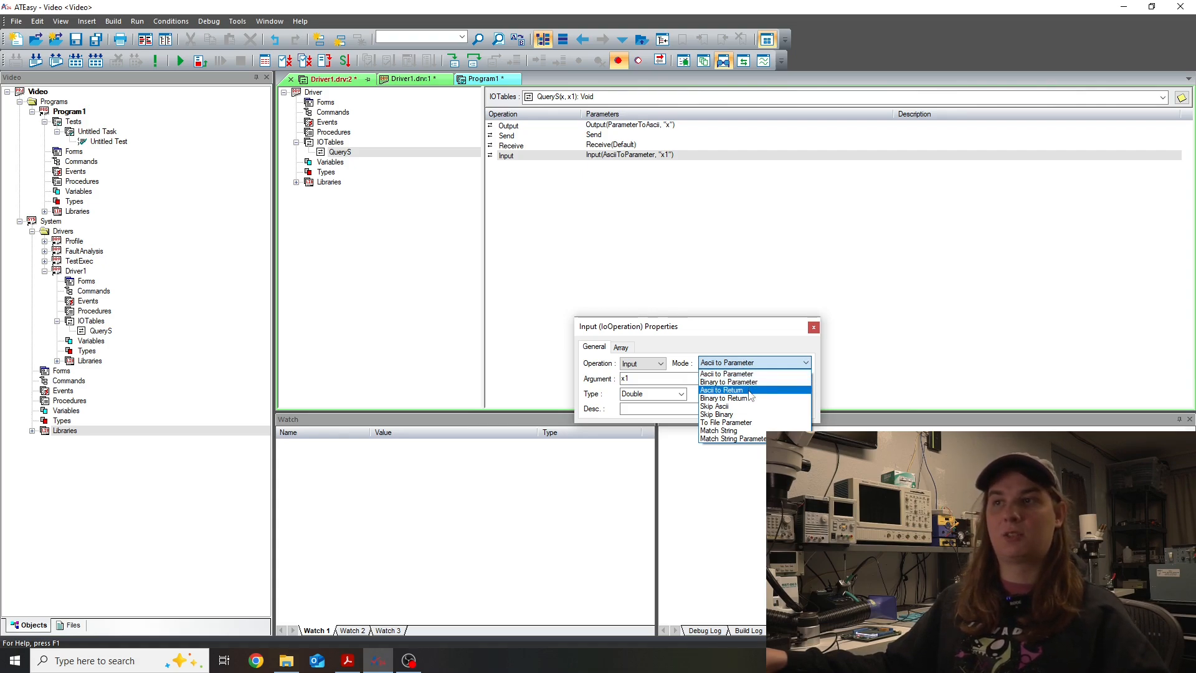
left_click(722, 389)
left_click(681, 393)
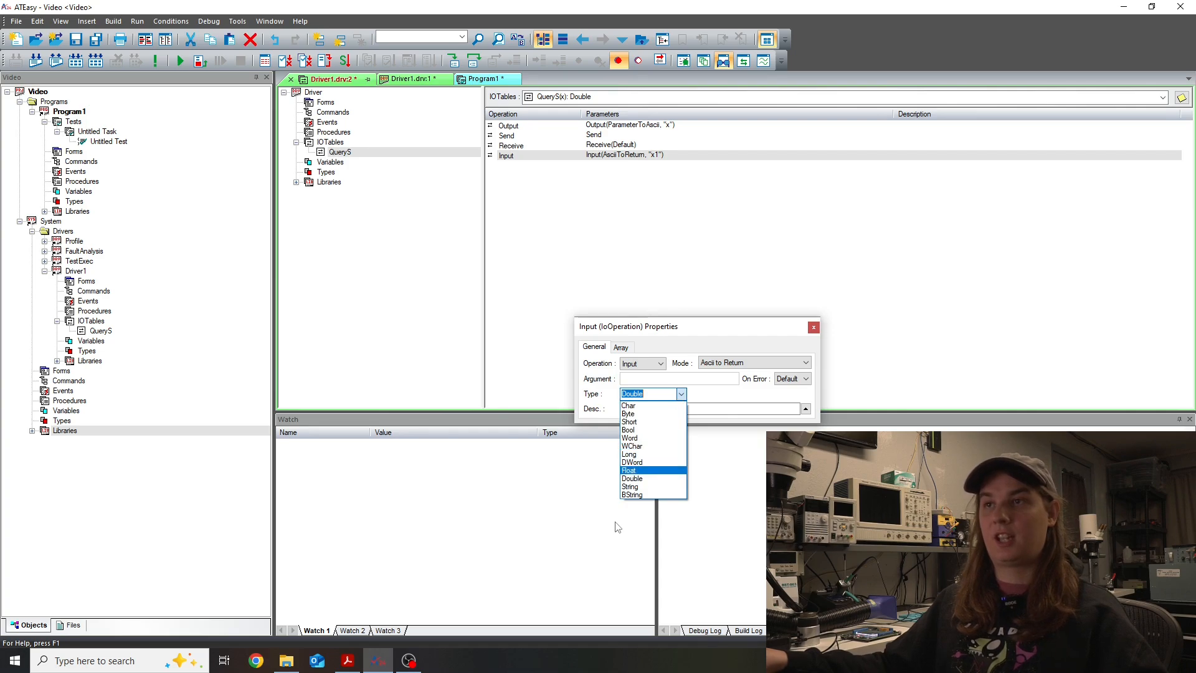
left_click(641, 491)
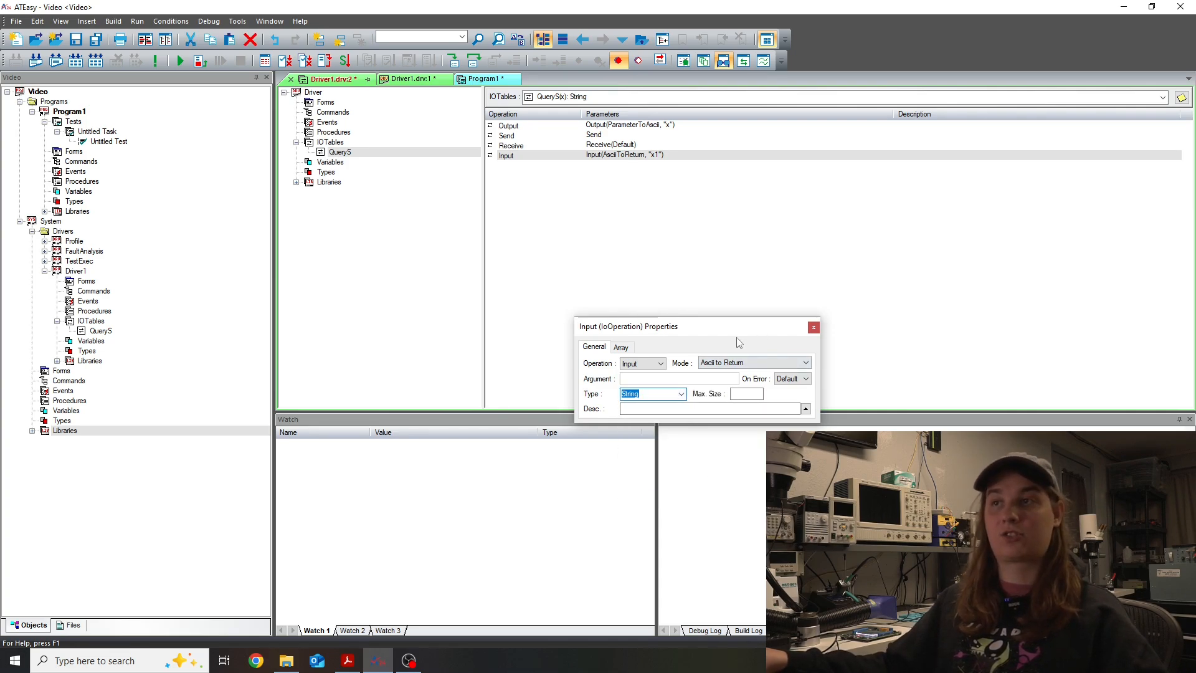
left_click(813, 328)
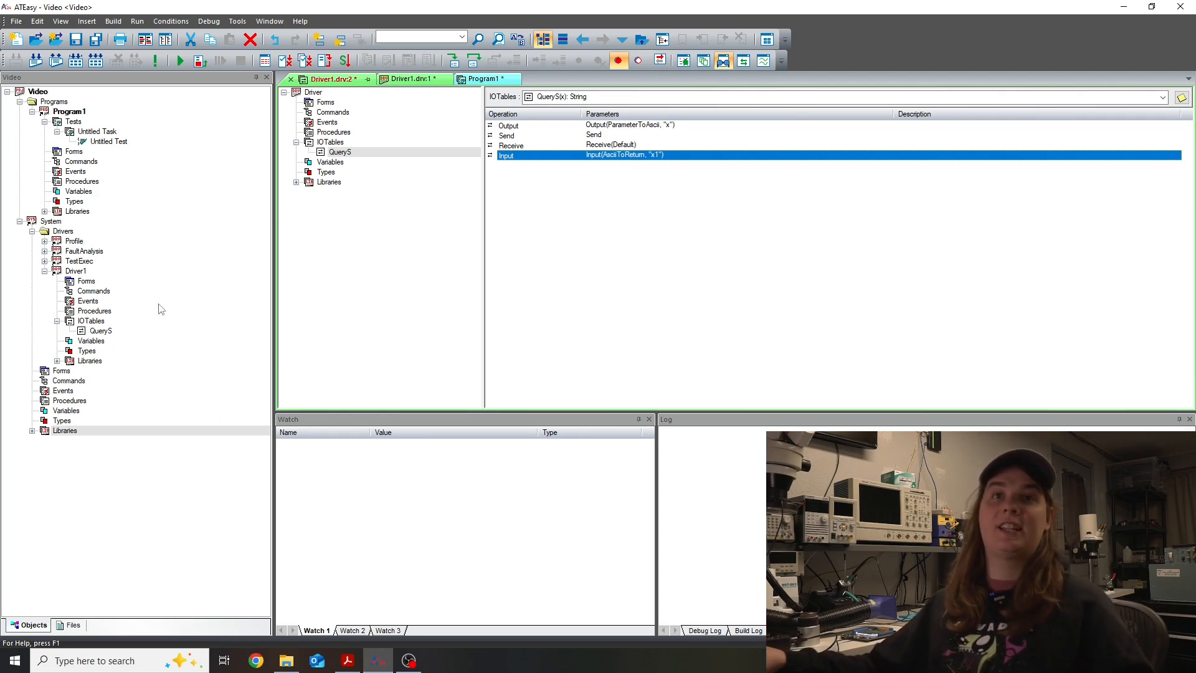
Step: Add a command named IDN under Driver in Driver1's commands
left_click(78, 292)
right_click(78, 291)
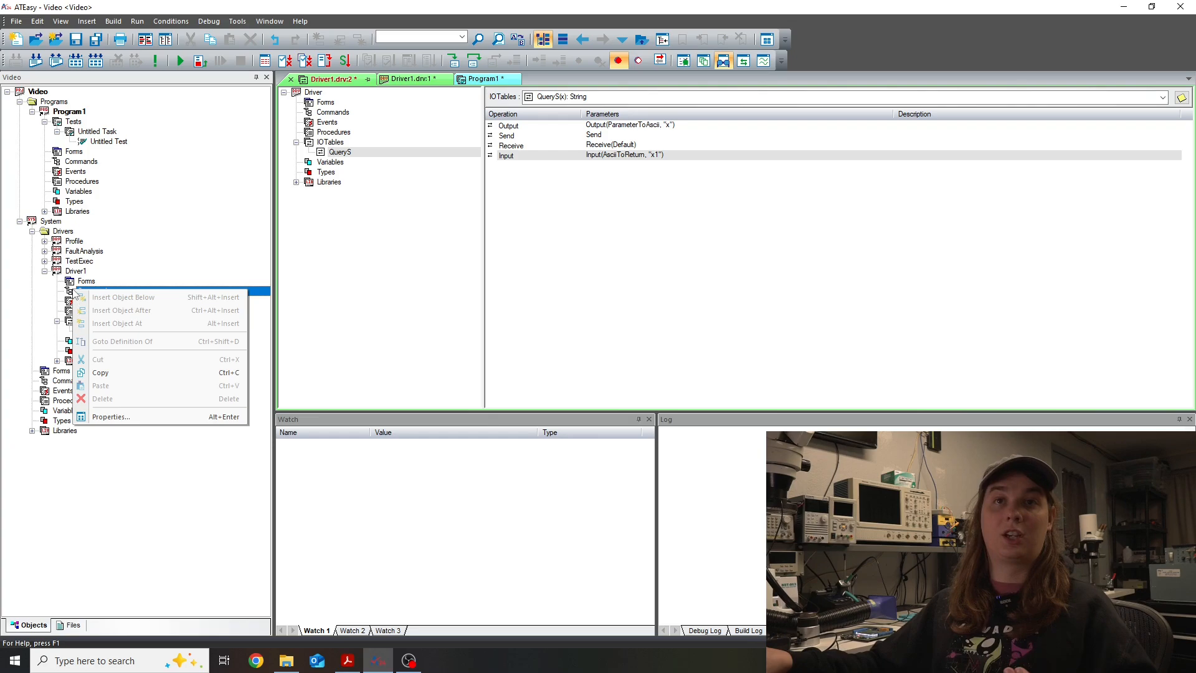
left_click(114, 418)
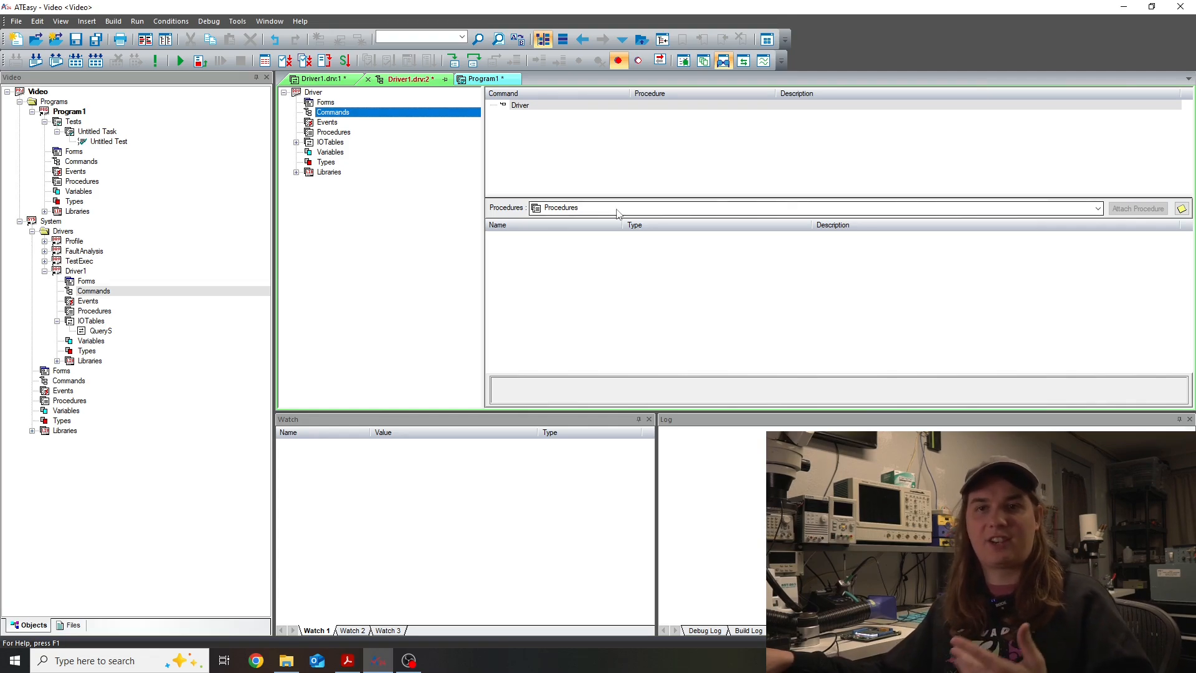
left_click(557, 105)
right_click(557, 134)
left_click(602, 156)
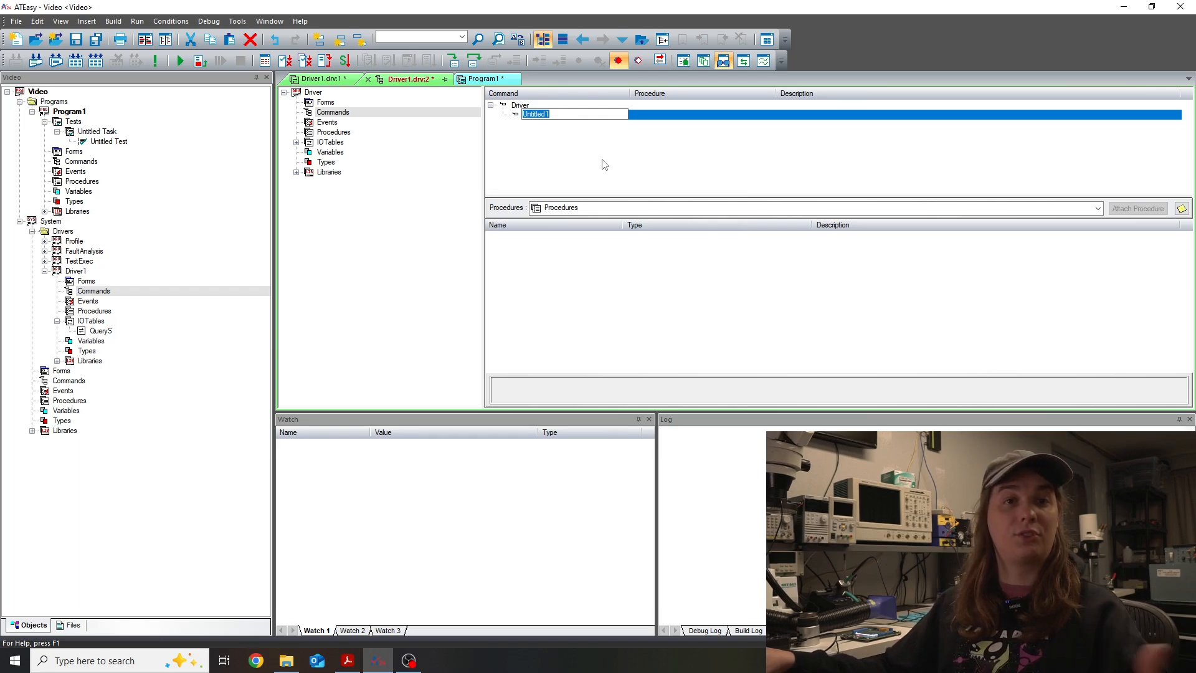
key("BackSpace")
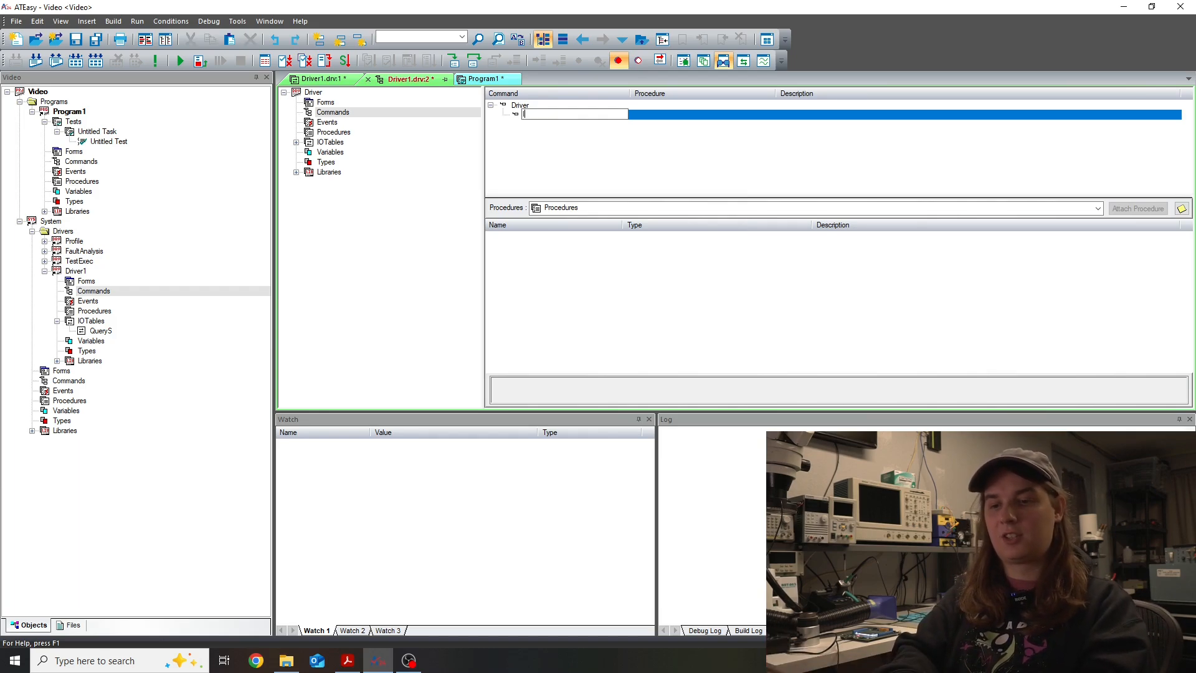
type("IDN")
key("Return")
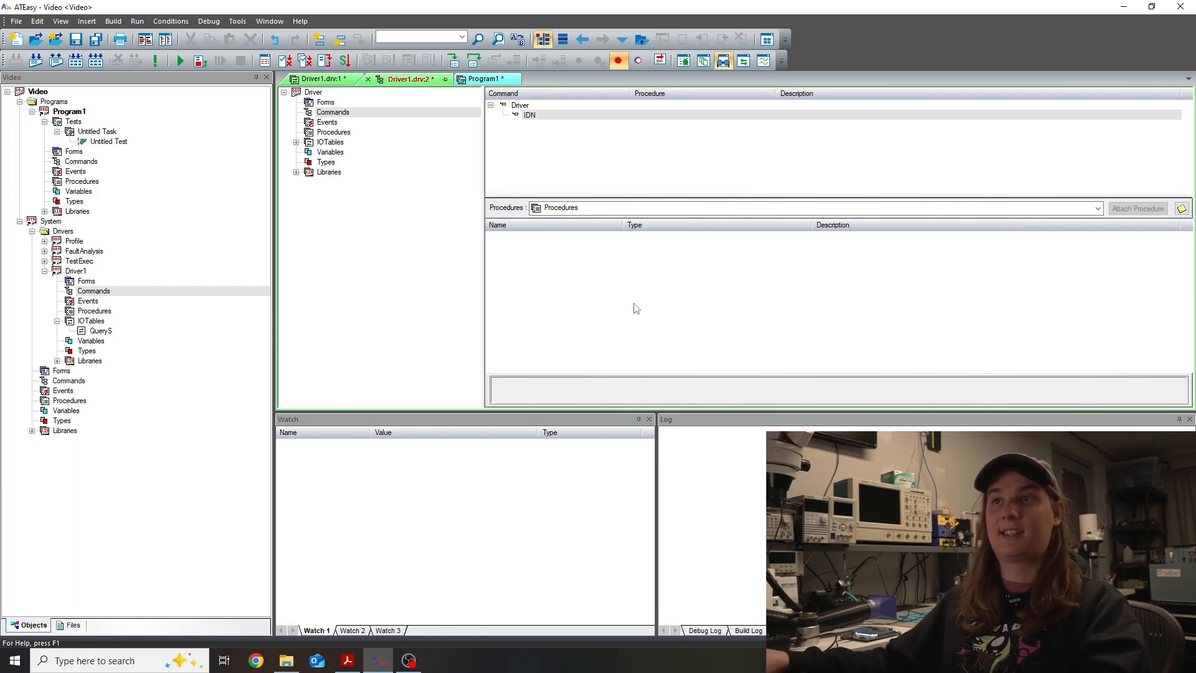
Step: Attach the QueryS IO table to the IDN command with "*IDN?" as its argument
left_click(592, 207)
left_click(573, 242)
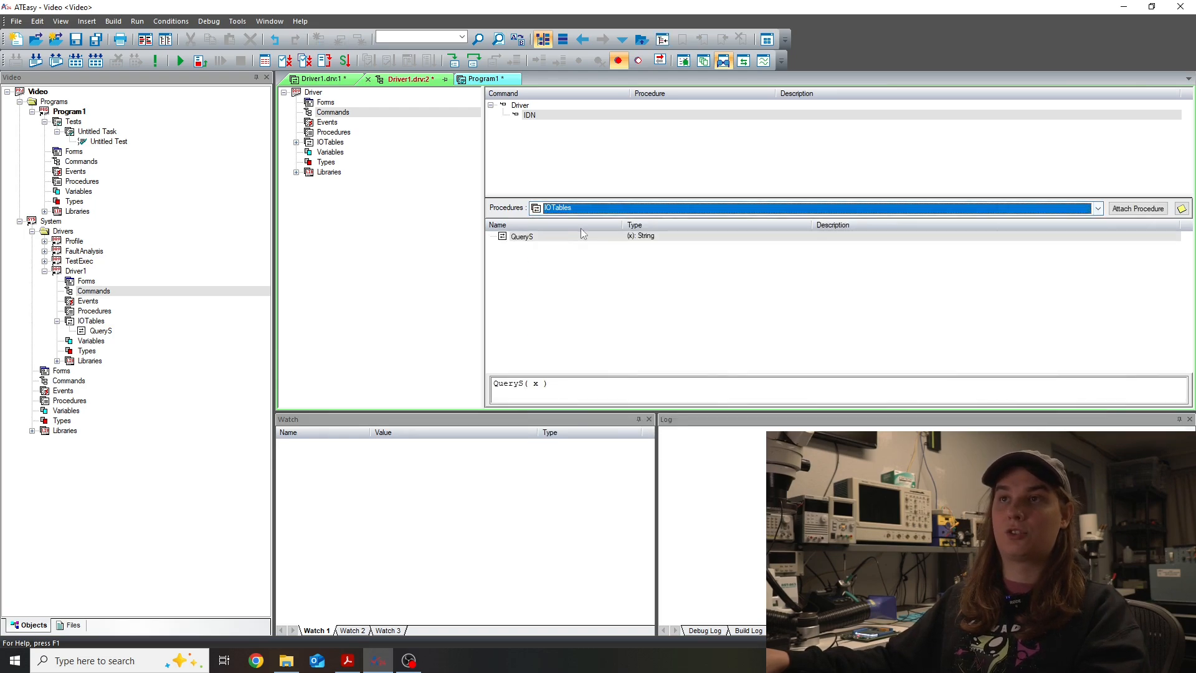
left_click(541, 385)
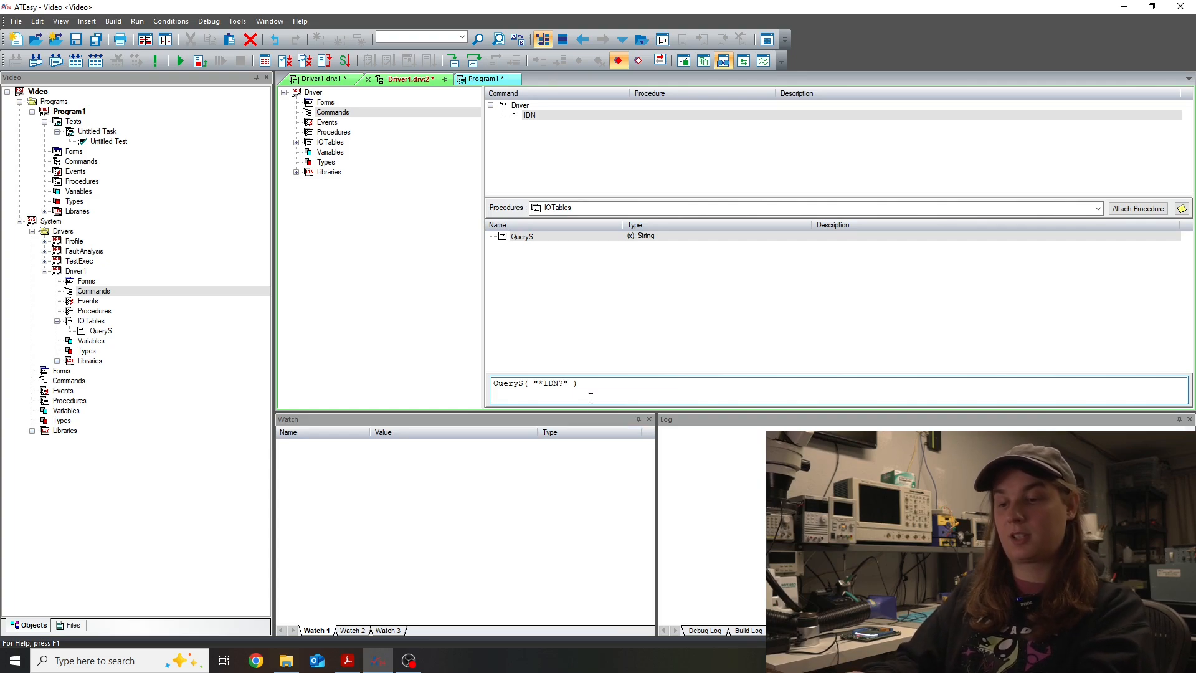
left_click(1137, 209)
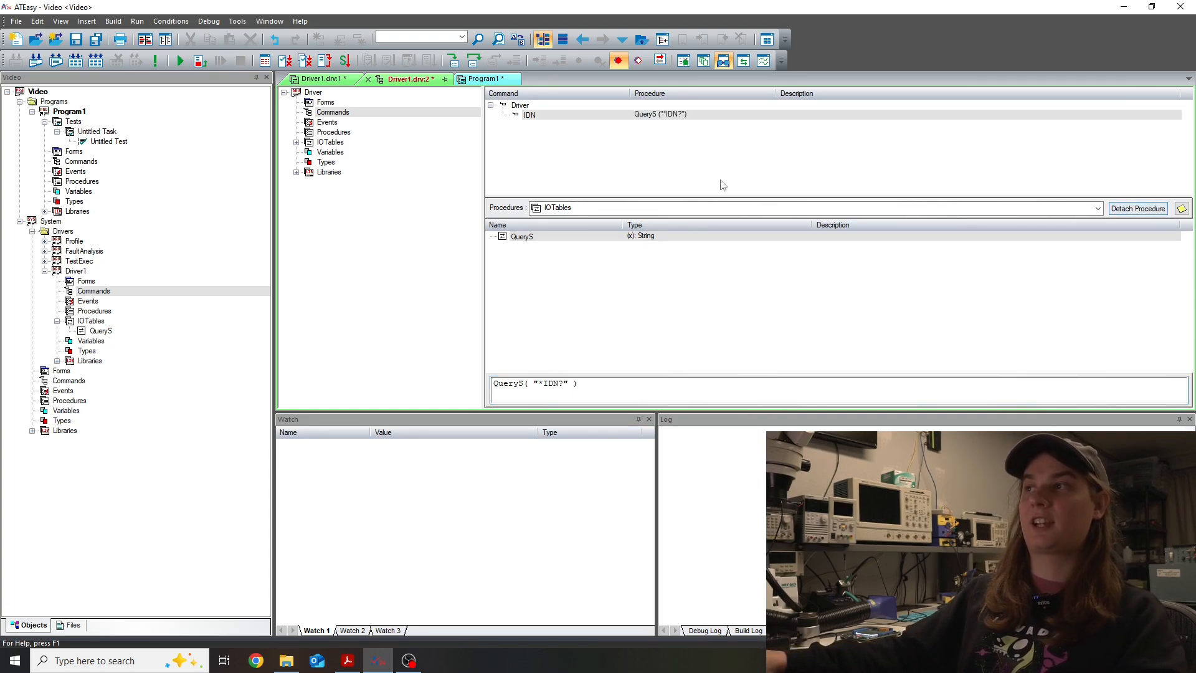
left_click(687, 153)
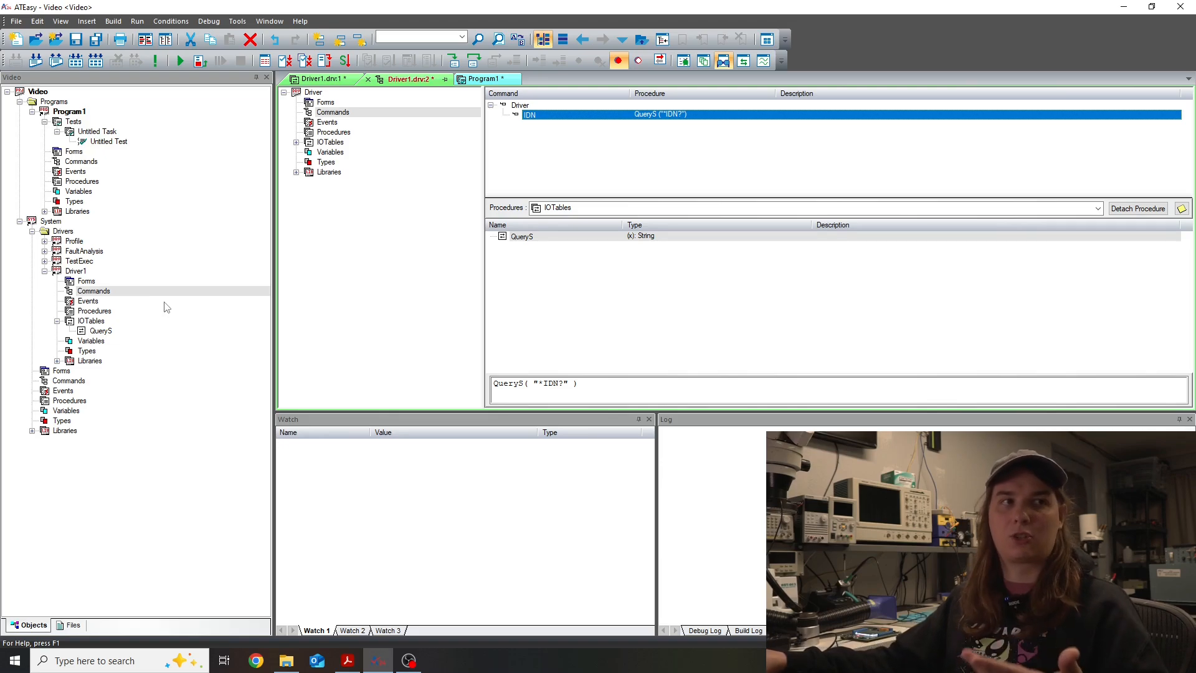
Step: Open the code of Program1's Untitled Test and begin a msgbox( call on its first line
left_click(87, 142)
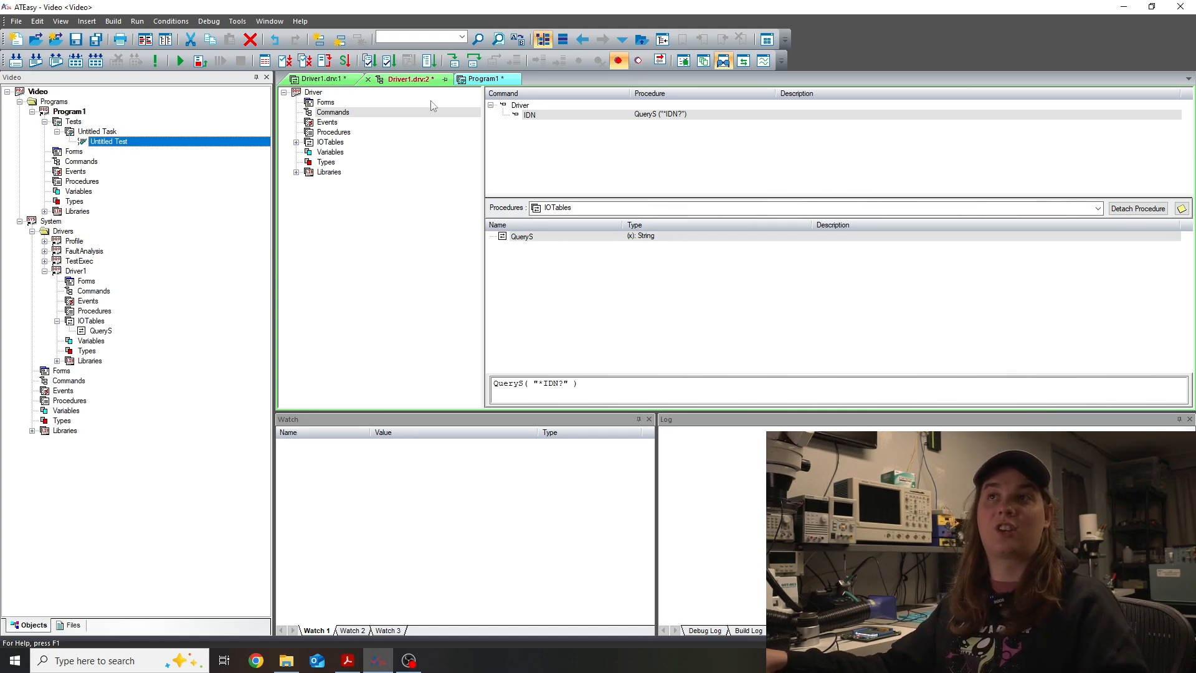
double_click(87, 144)
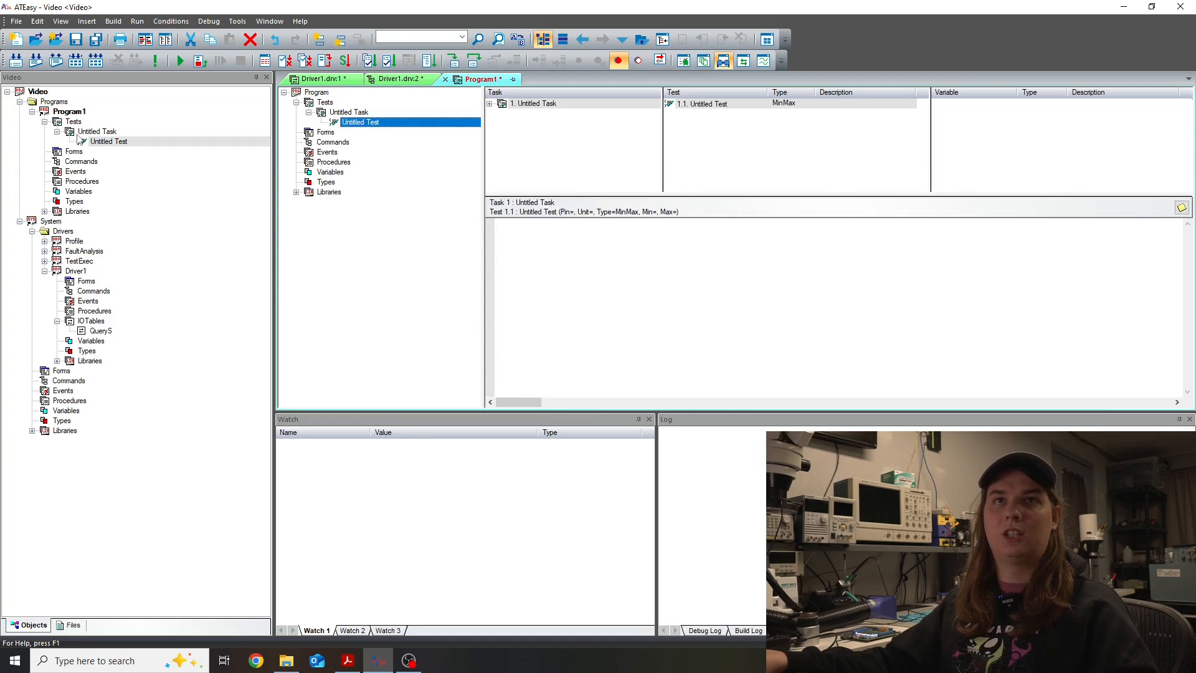
right_click(650, 272)
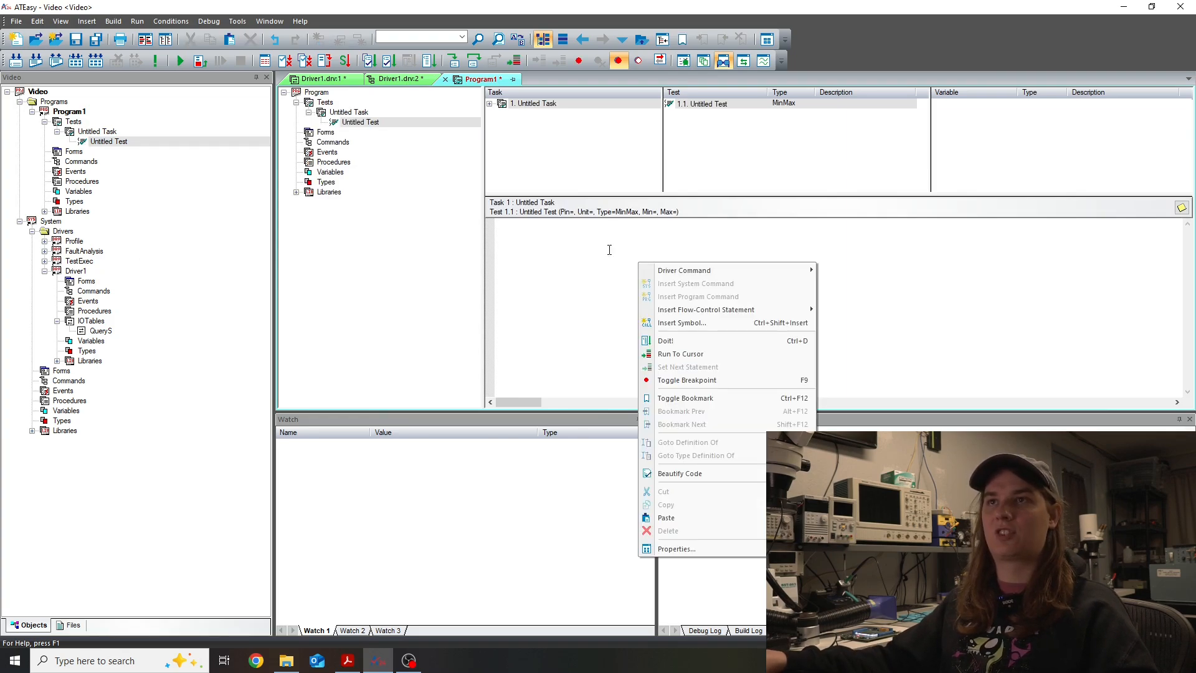
left_click(587, 243)
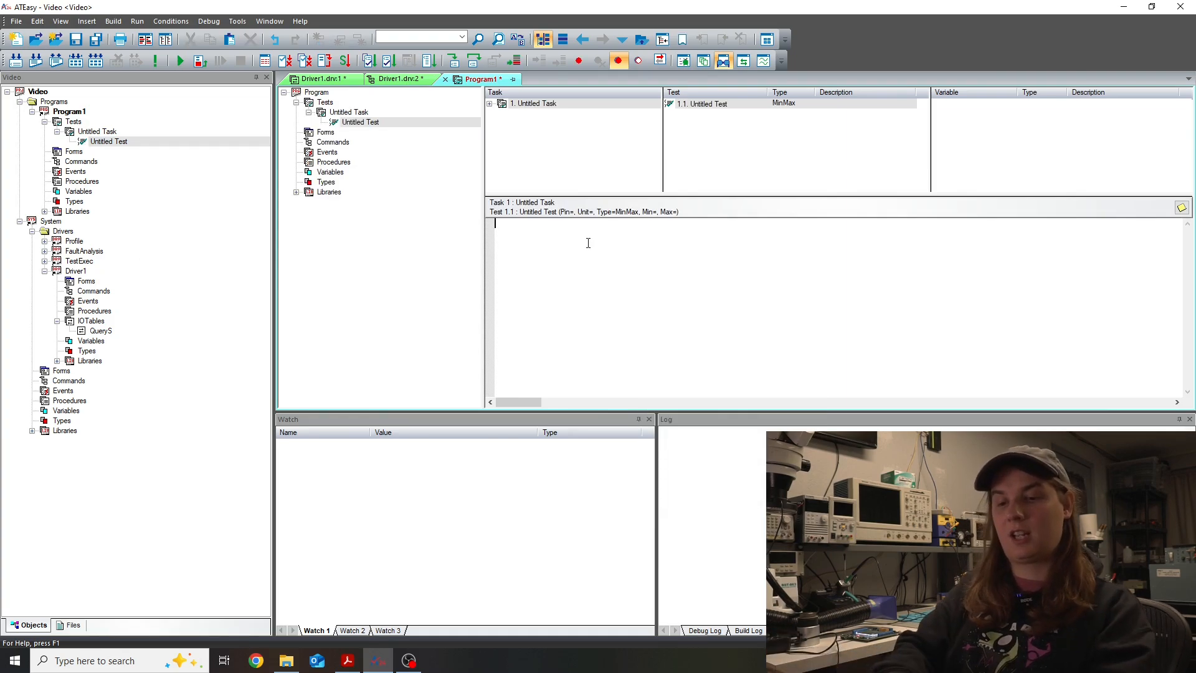
type("nsgbo")
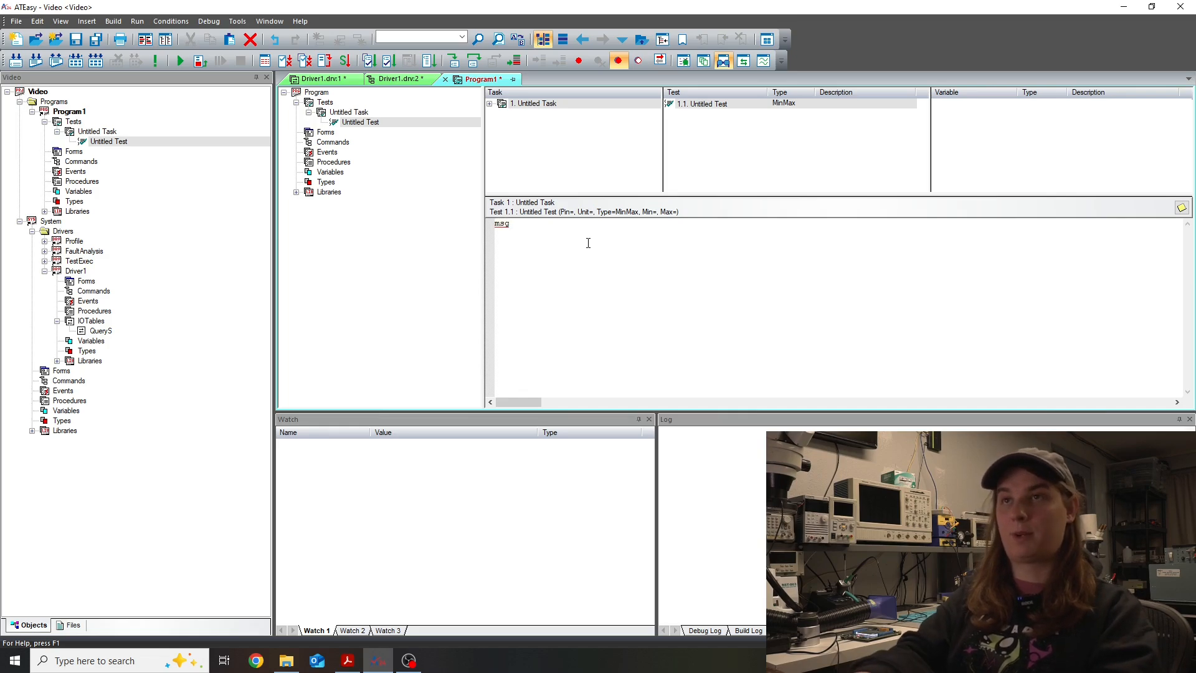
type("x")
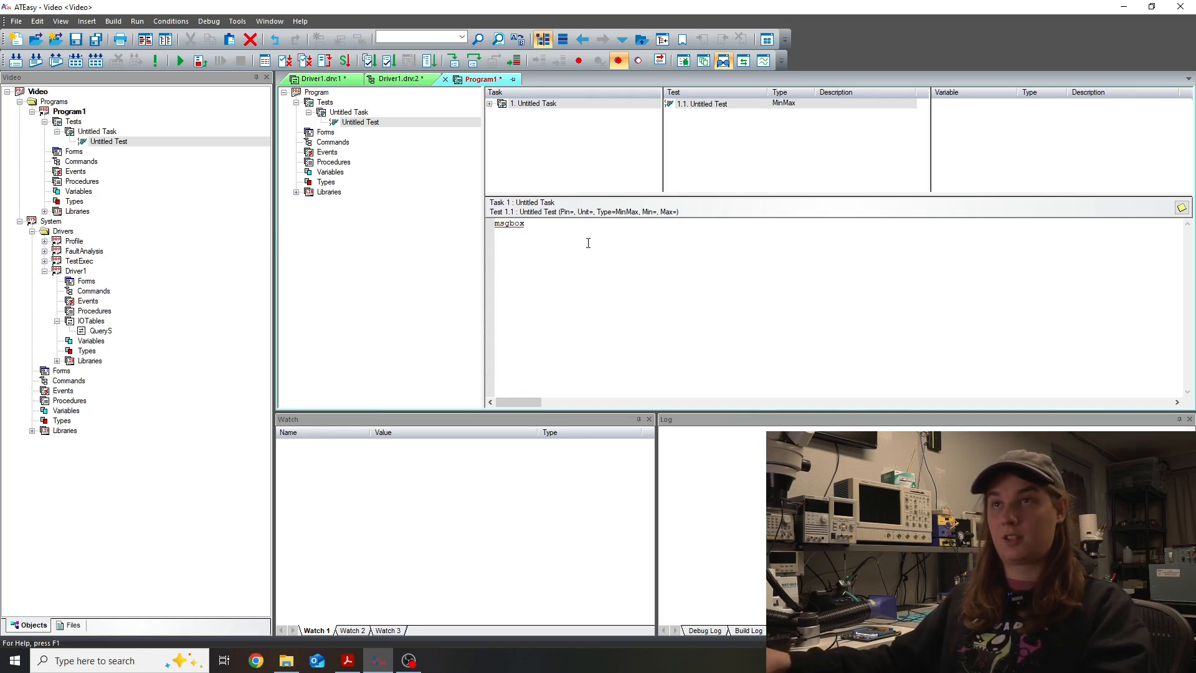
type("(")
Step: Insert Driver1's IDN() command as the msgbox argument and close the call with a parenthesis
right_click(547, 228)
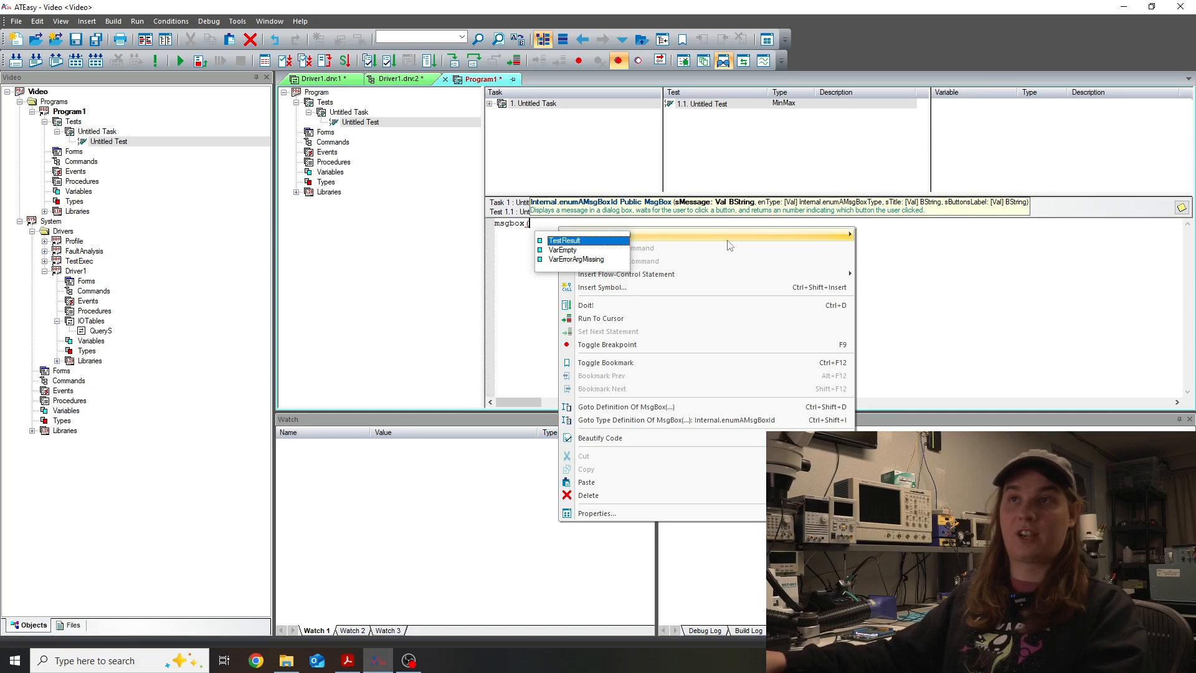
left_click(456, 317)
left_click(543, 241)
right_click(548, 228)
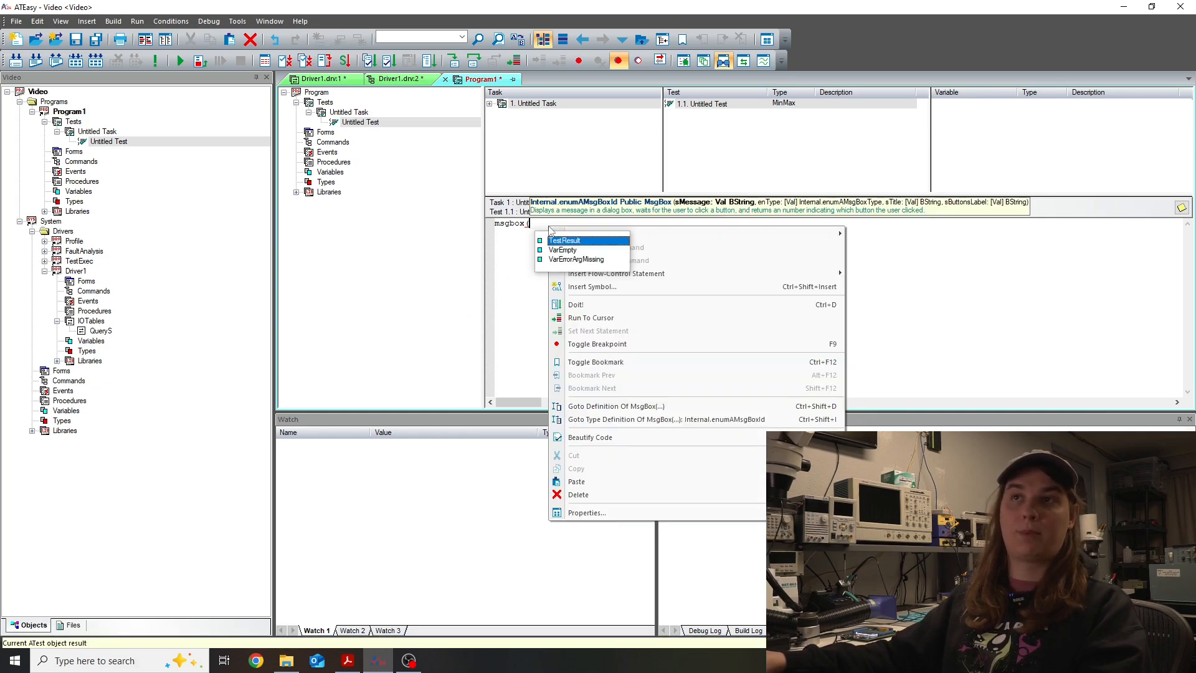
mouse_move(814, 235)
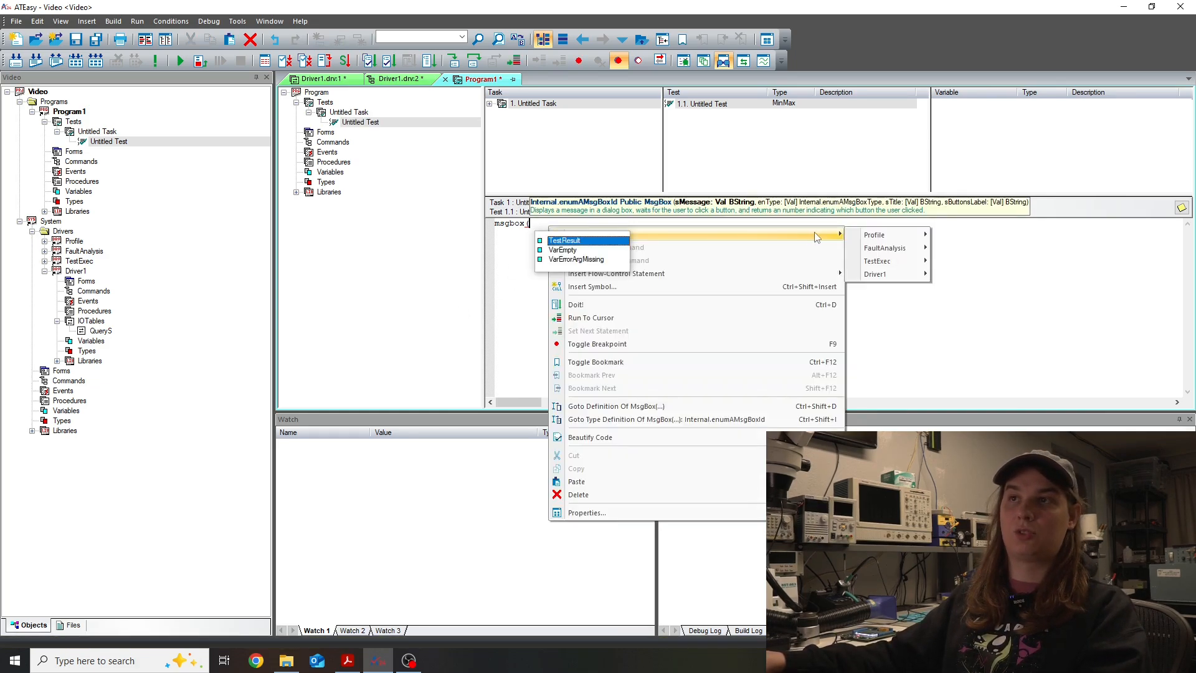
mouse_move(902, 280)
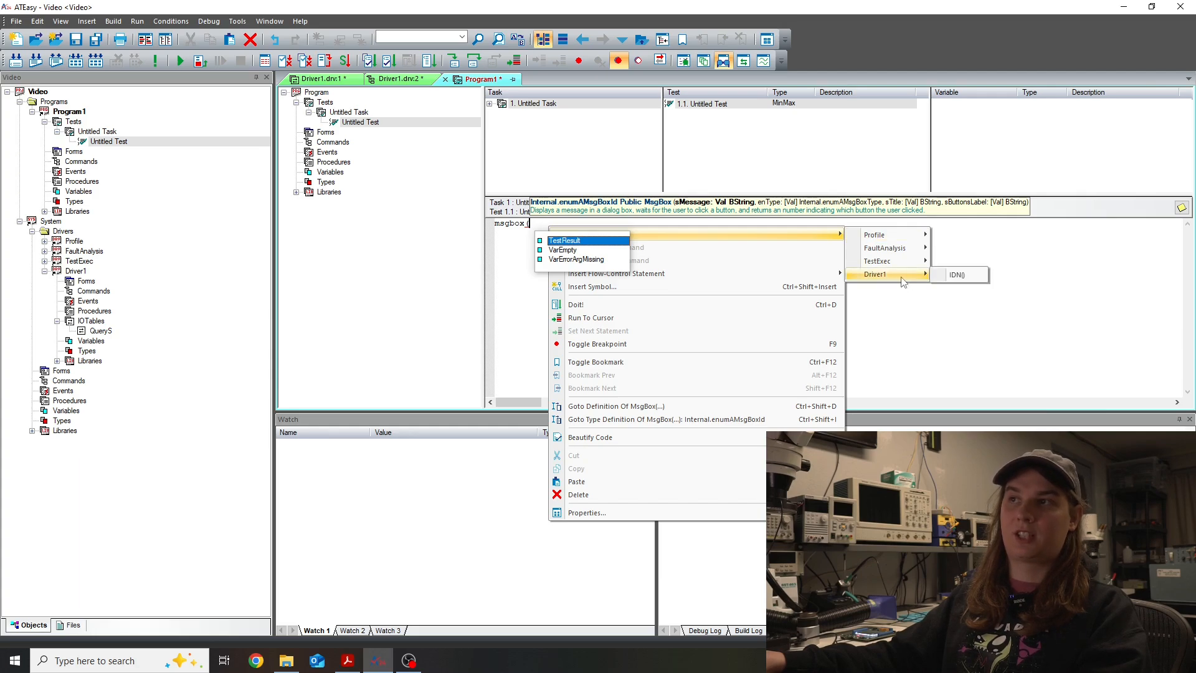
left_click(959, 276)
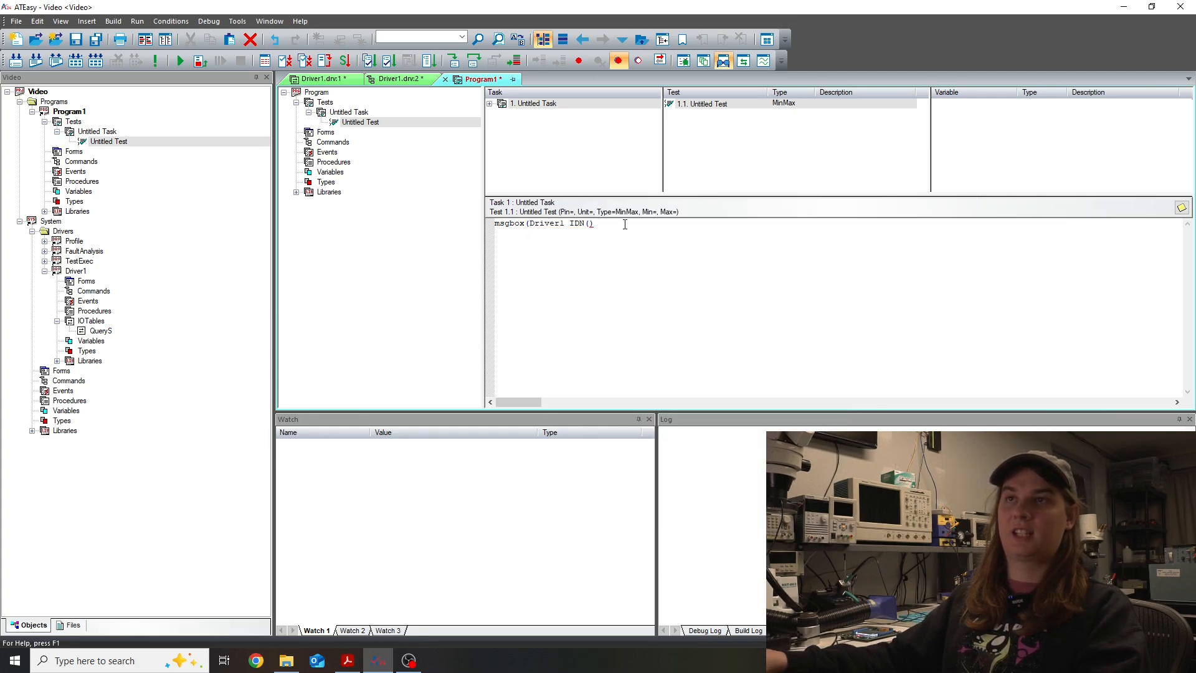
type(")")
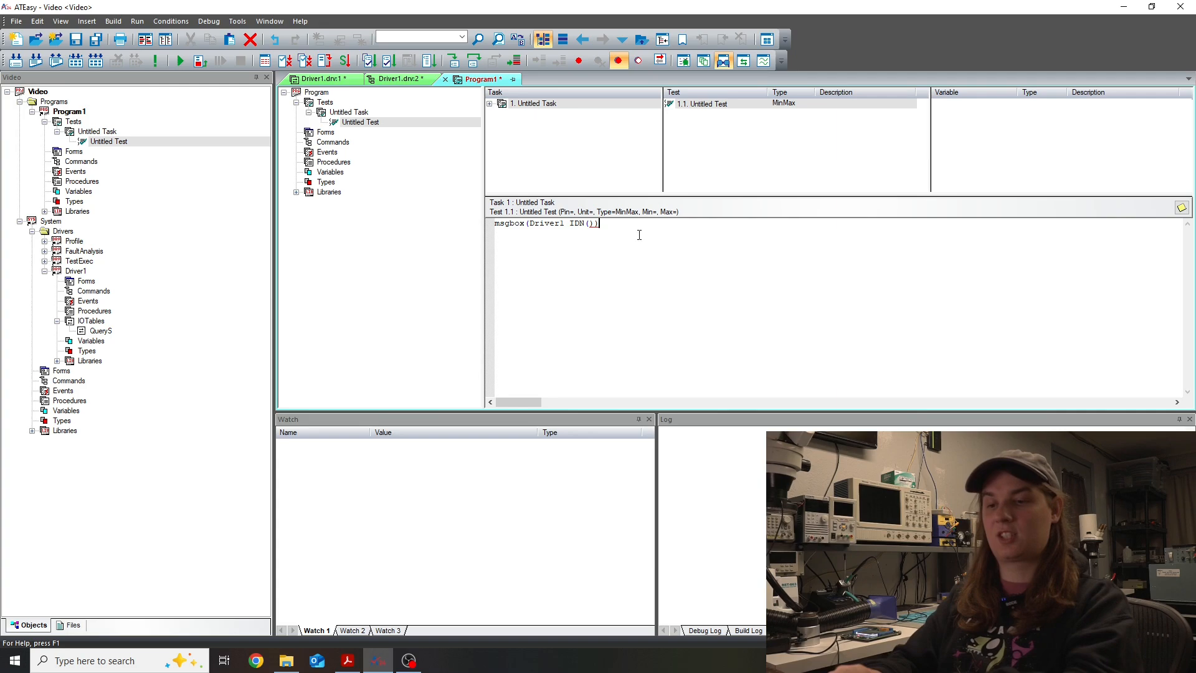
Step: Run the project and start Program1 in the Test Executive
left_click(182, 61)
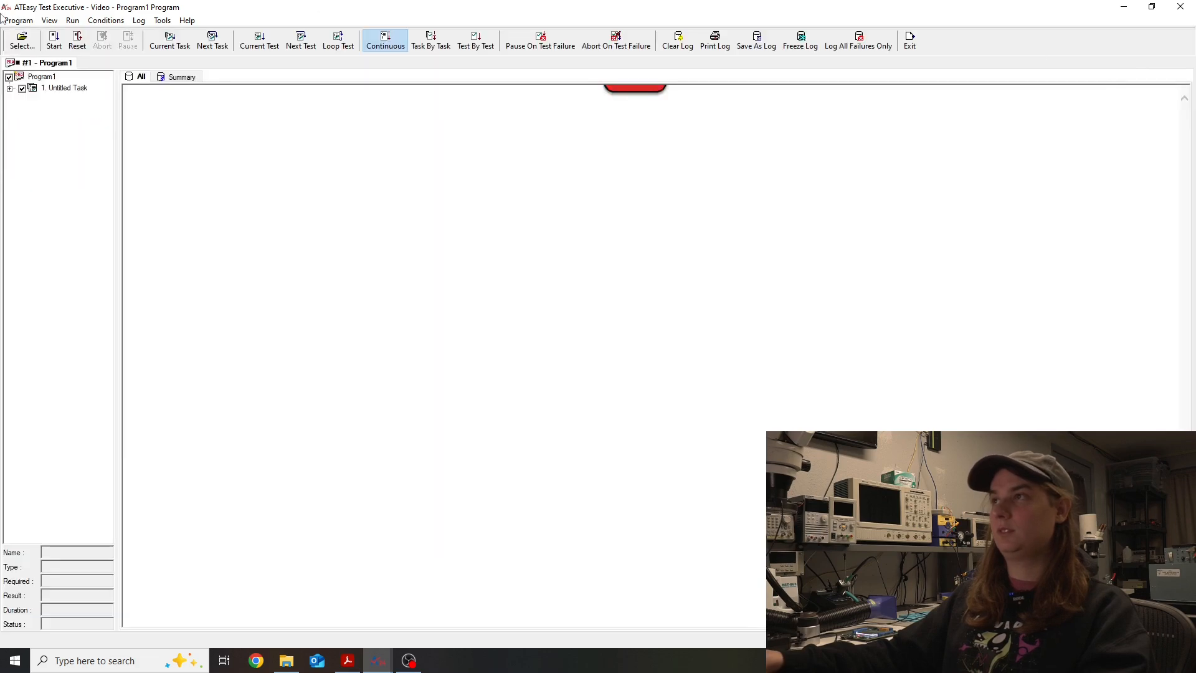
left_click(54, 40)
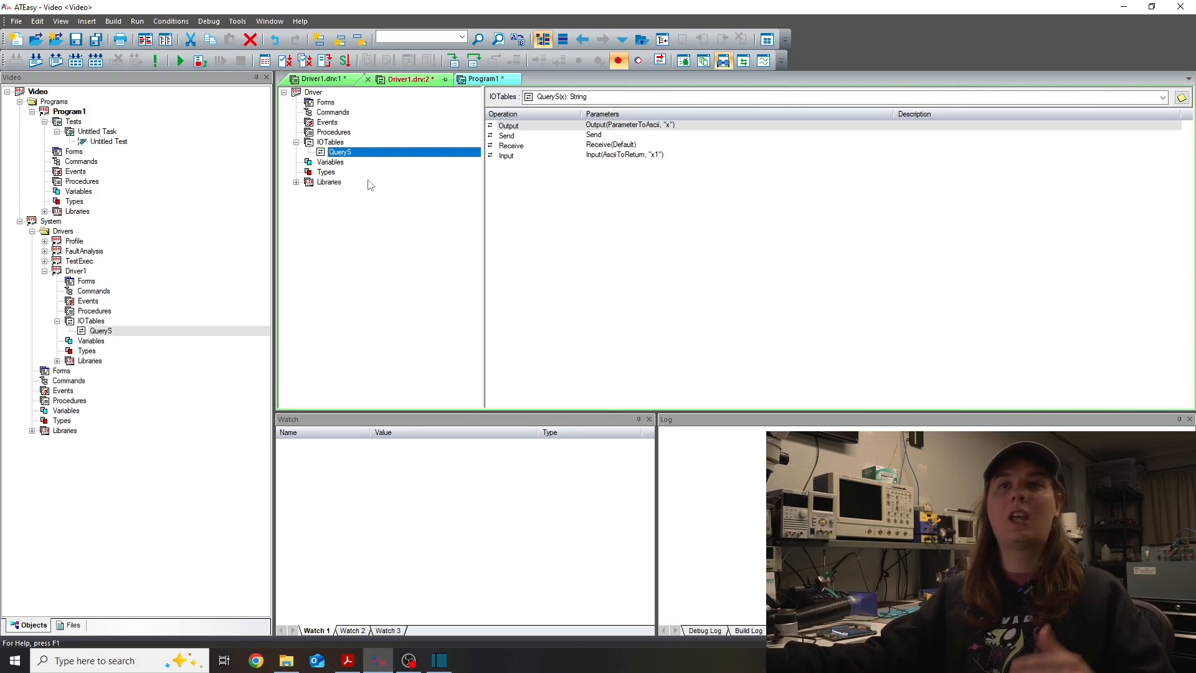
Step: Add an IO table named SendS after QueryS in Driver1
right_click(324, 154)
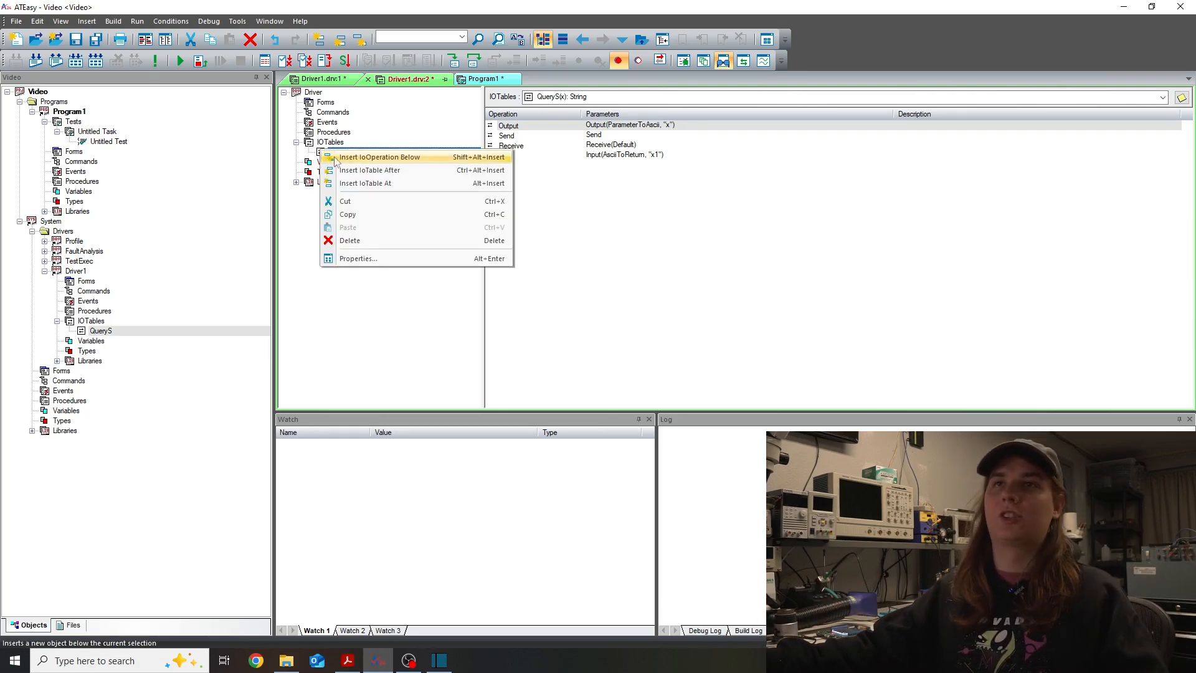
left_click(414, 173)
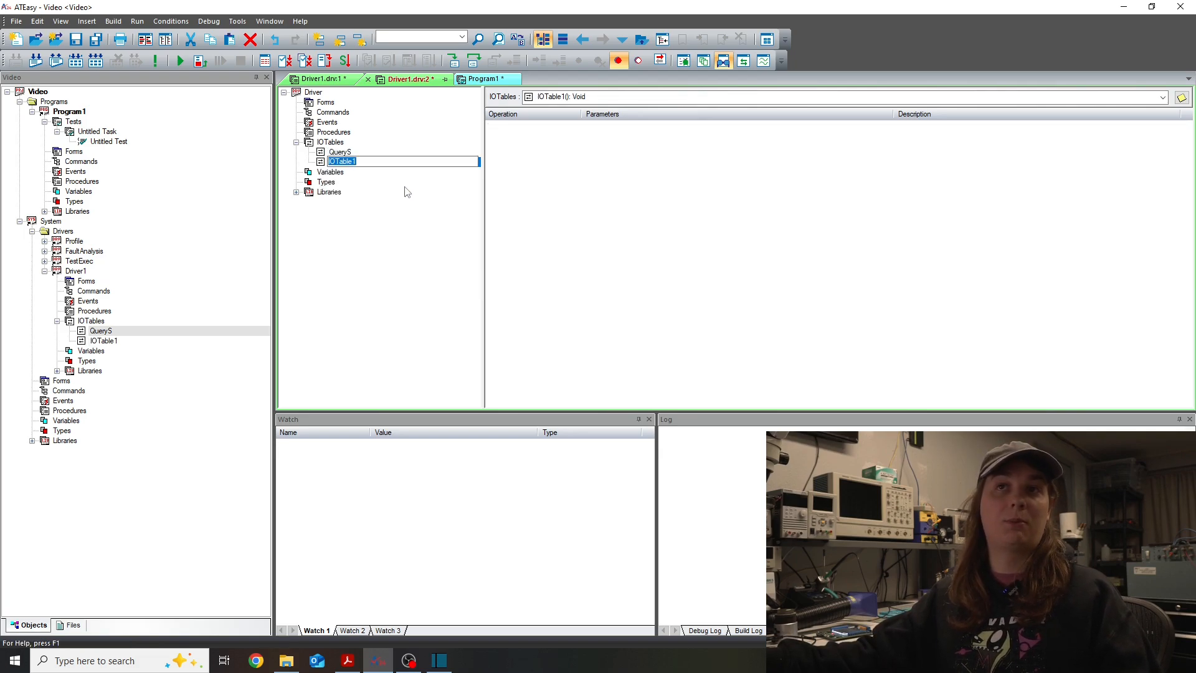
type("SendS")
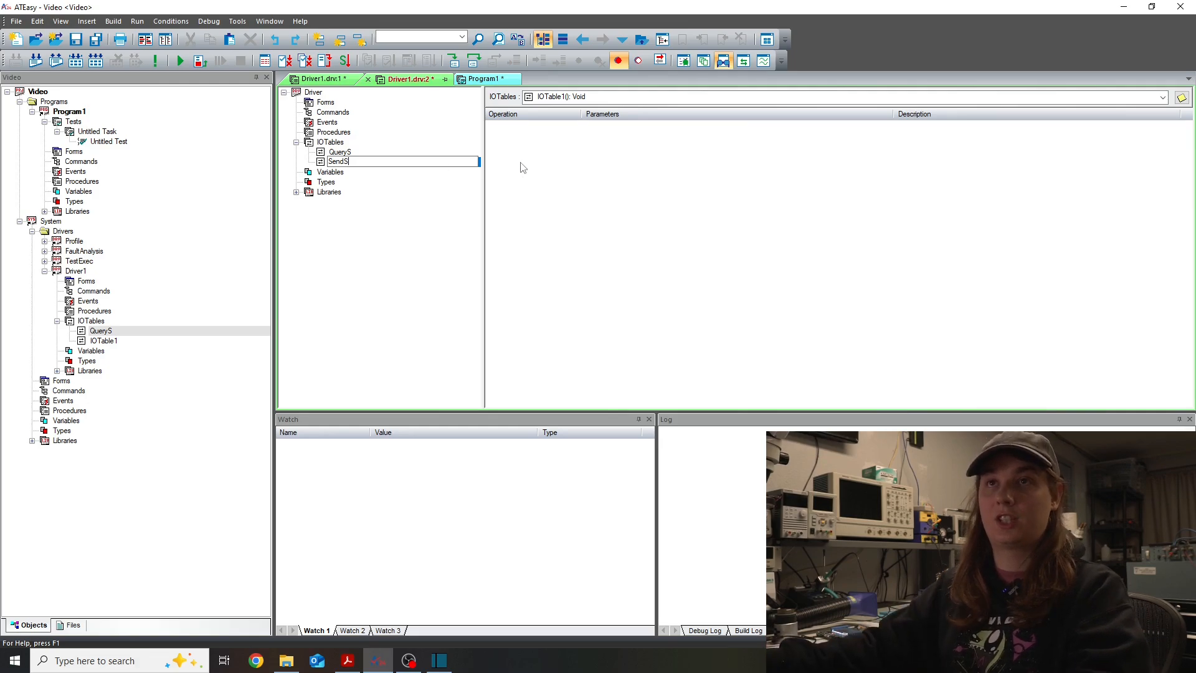
key("Return")
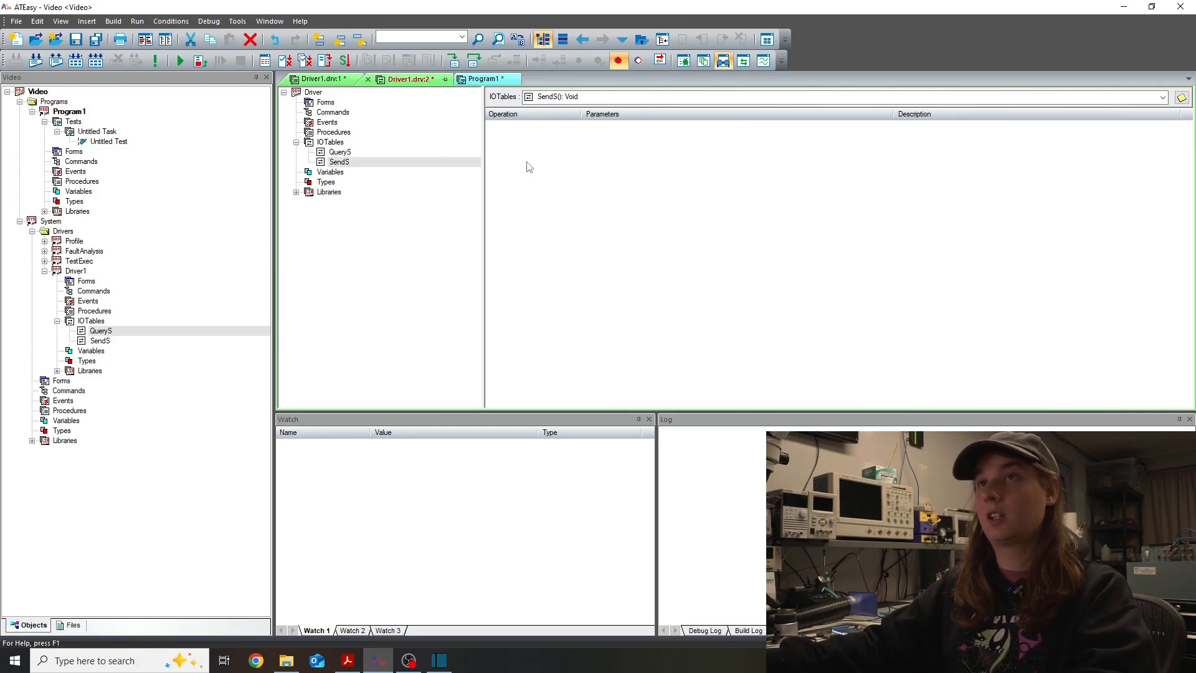
Step: Insert two IO operations into the SendS table
right_click(527, 165)
left_click(553, 172)
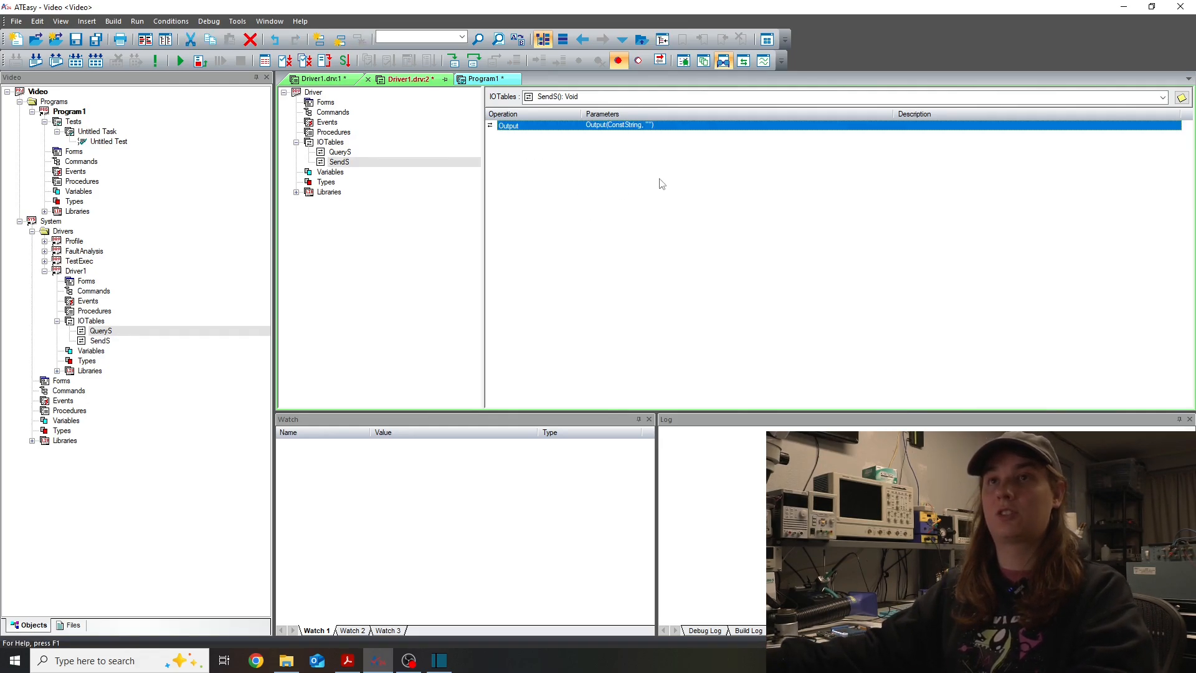
right_click(631, 165)
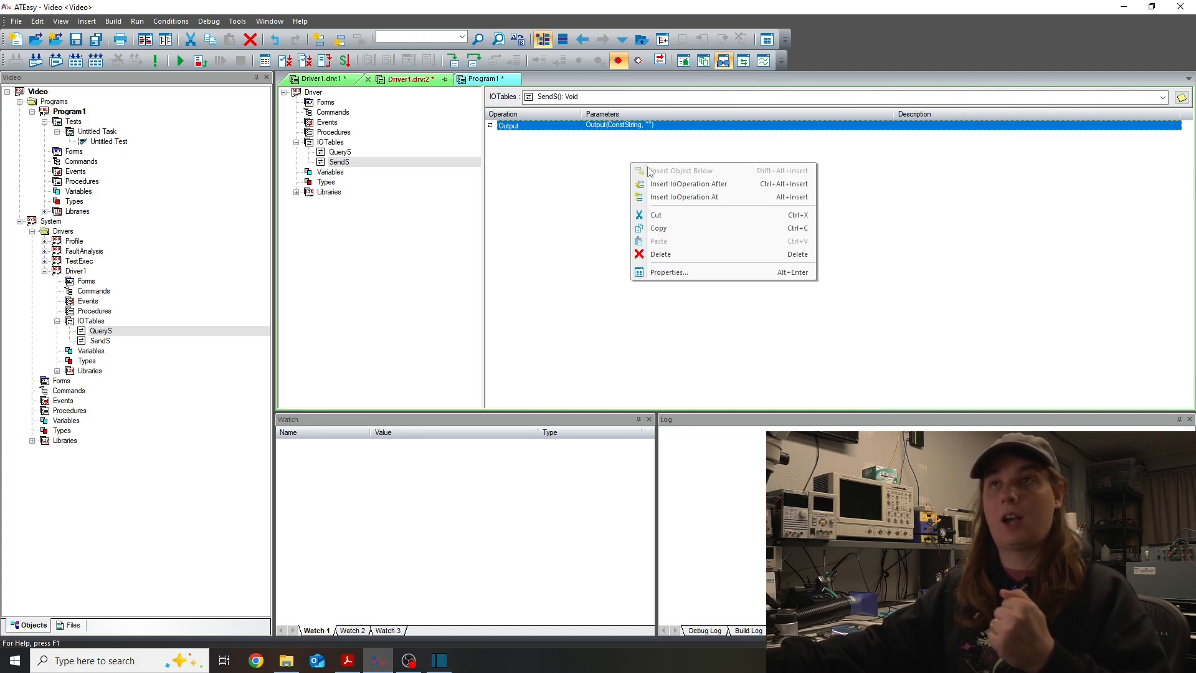
left_click(674, 186)
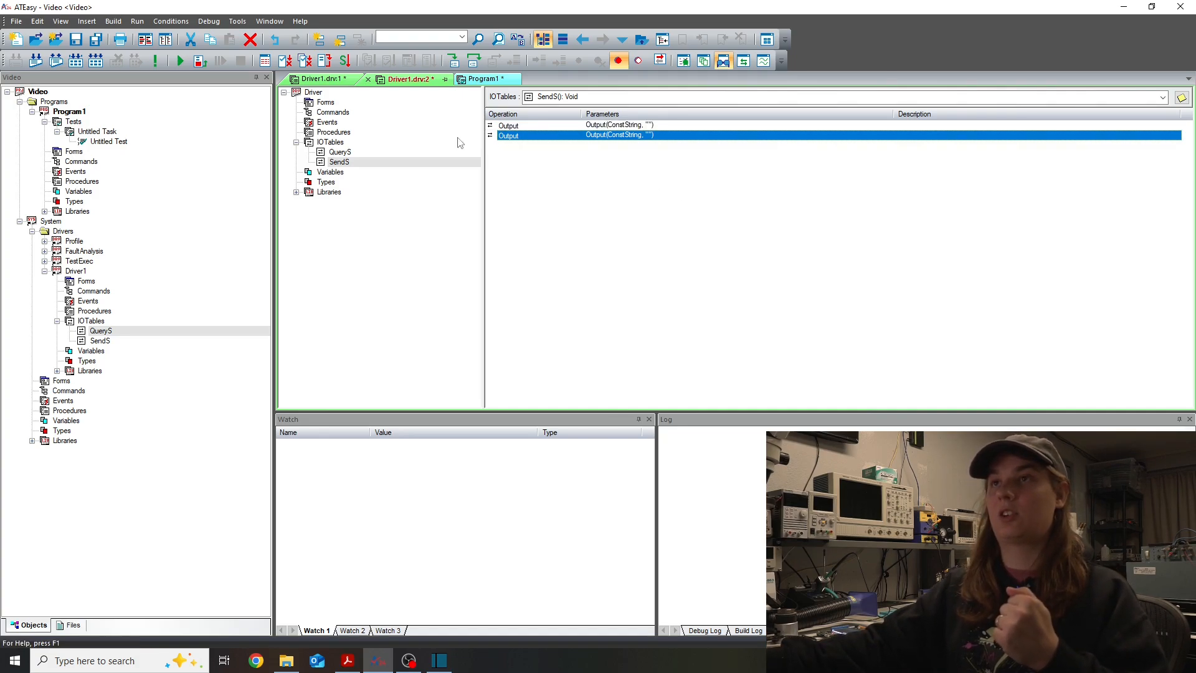
Step: Compare SendS with the QueryS table and change the second SendS operation to Send
left_click(347, 153)
left_click(339, 161)
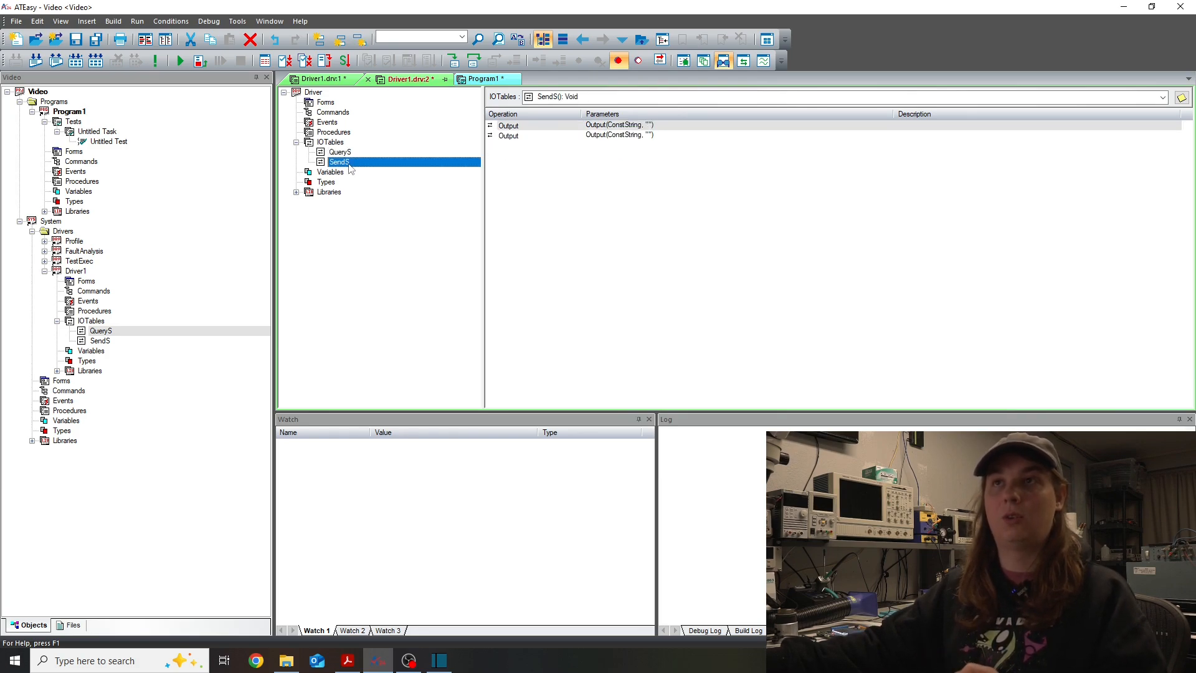
left_click(350, 153)
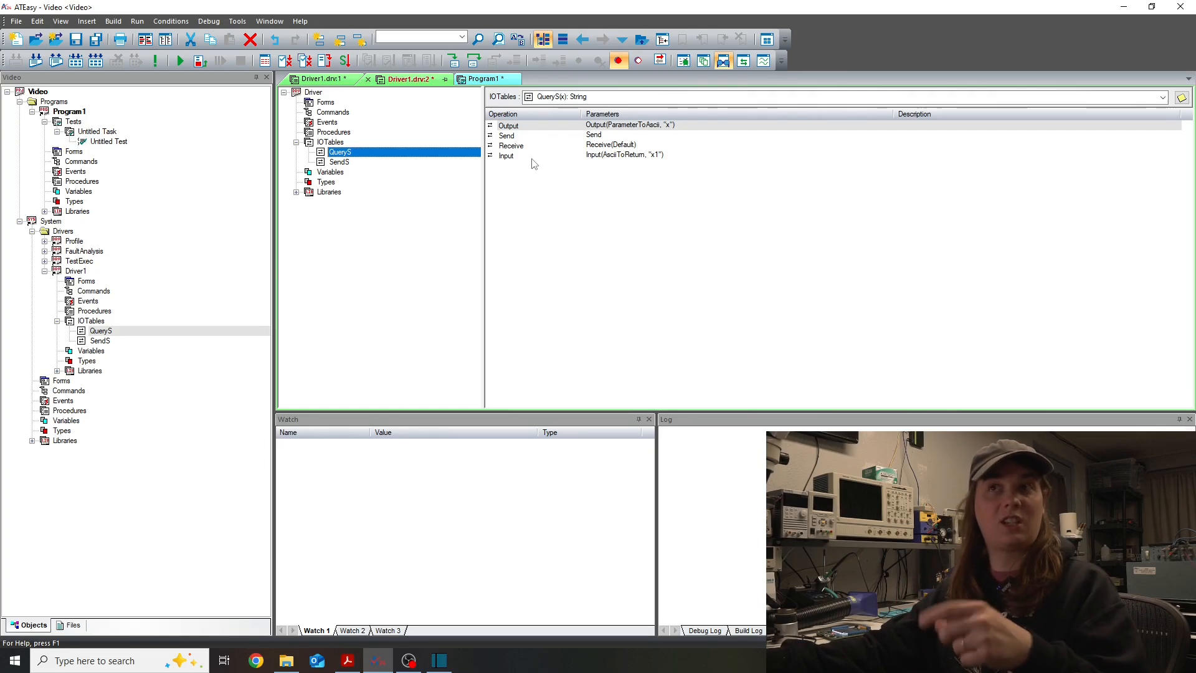
left_click(337, 153)
left_click(344, 163)
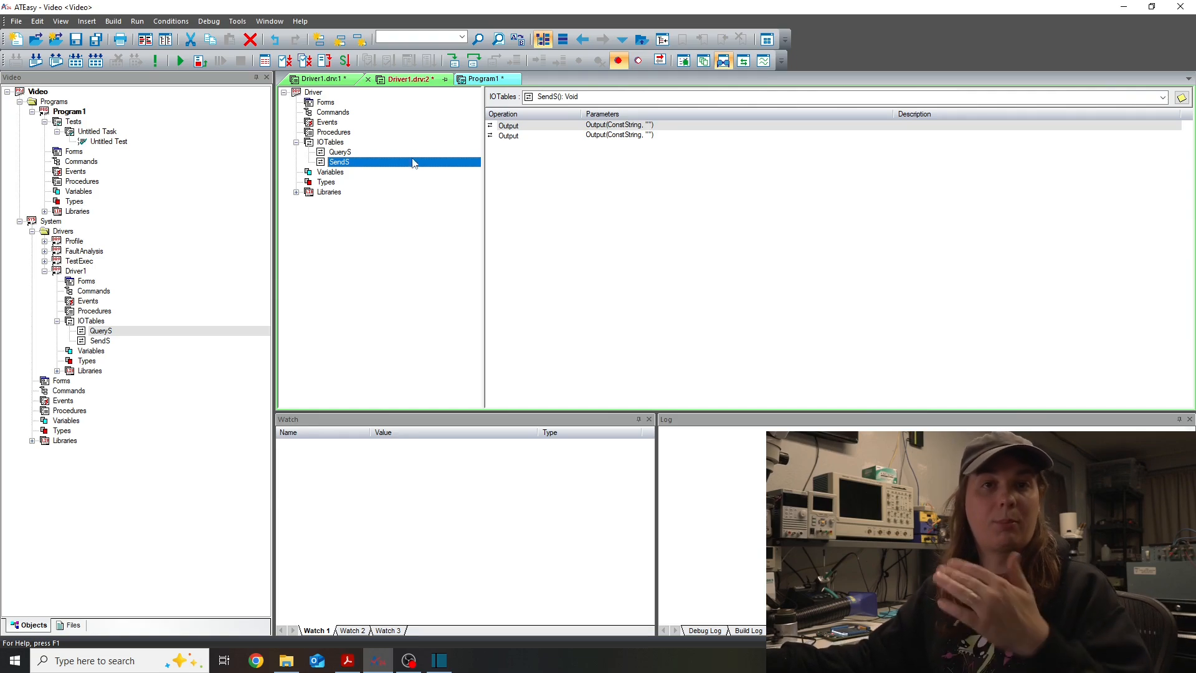
right_click(524, 136)
left_click(562, 246)
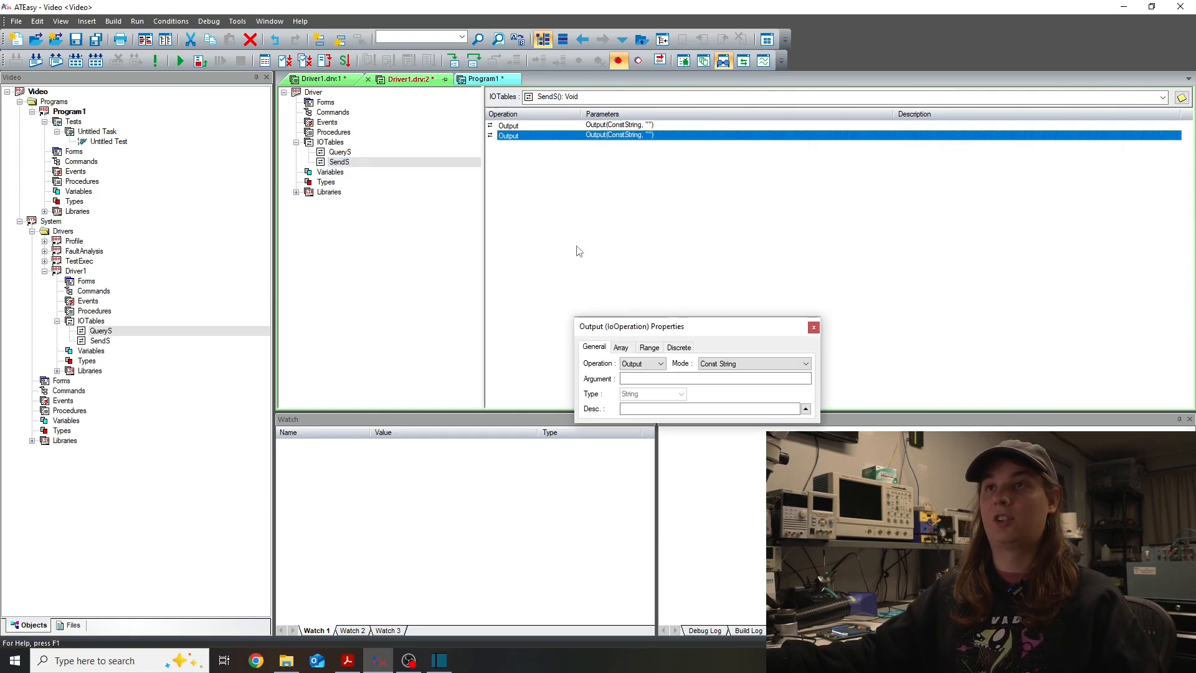
left_click(660, 364)
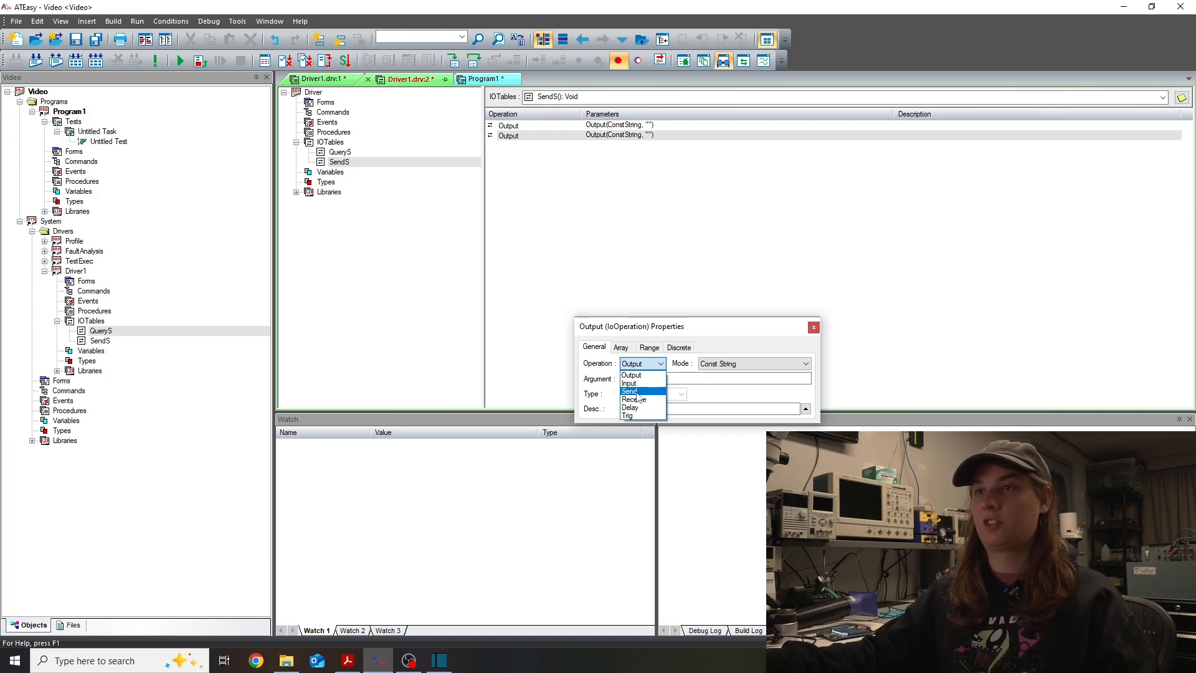
left_click(630, 391)
left_click(813, 327)
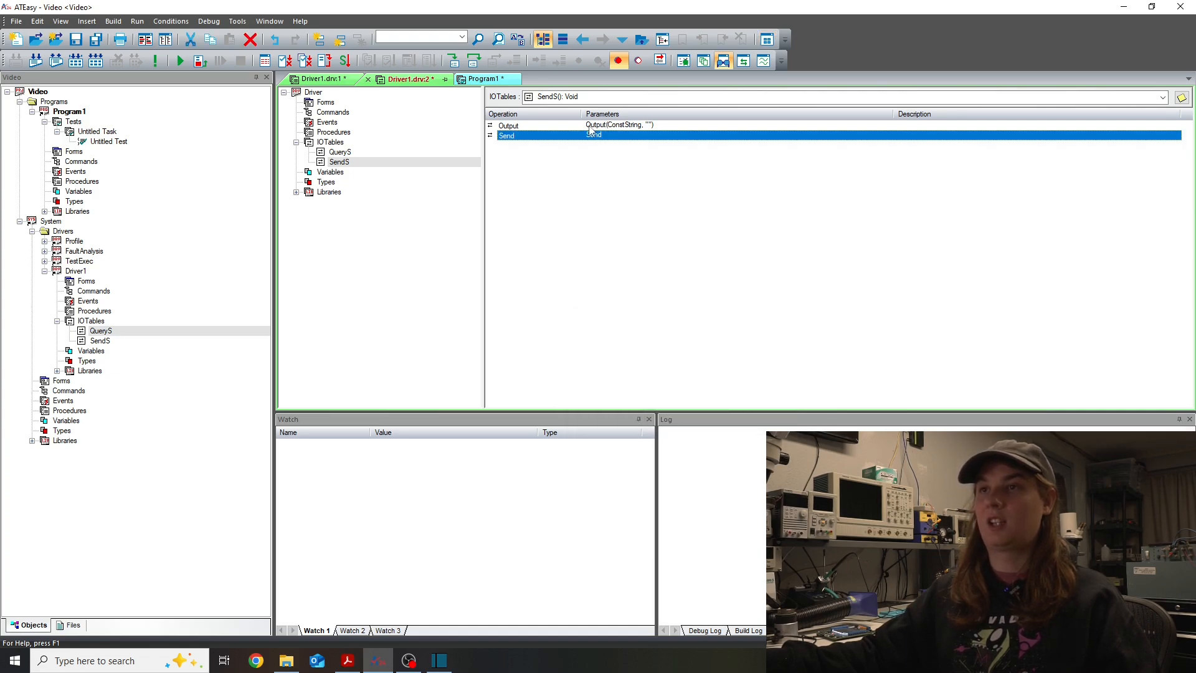
Step: Set the mode of the first SendS operation, Output, to Parameter to Ascii
right_click(599, 126)
left_click(629, 235)
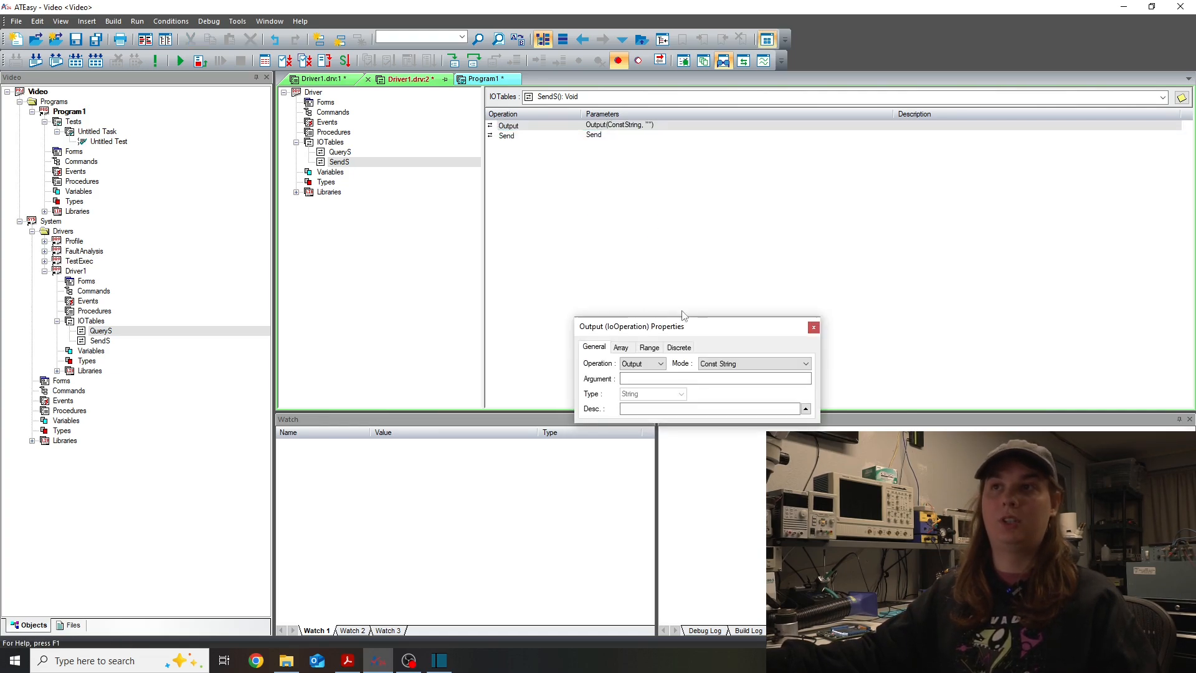
left_click(728, 363)
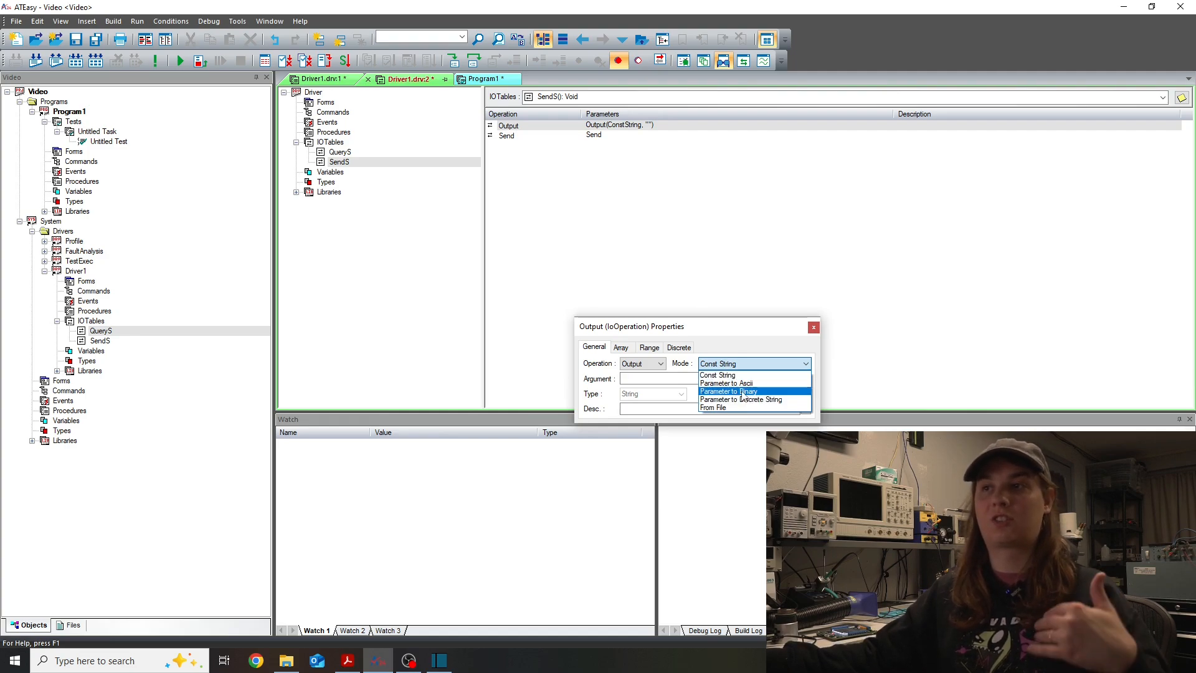
left_click(726, 383)
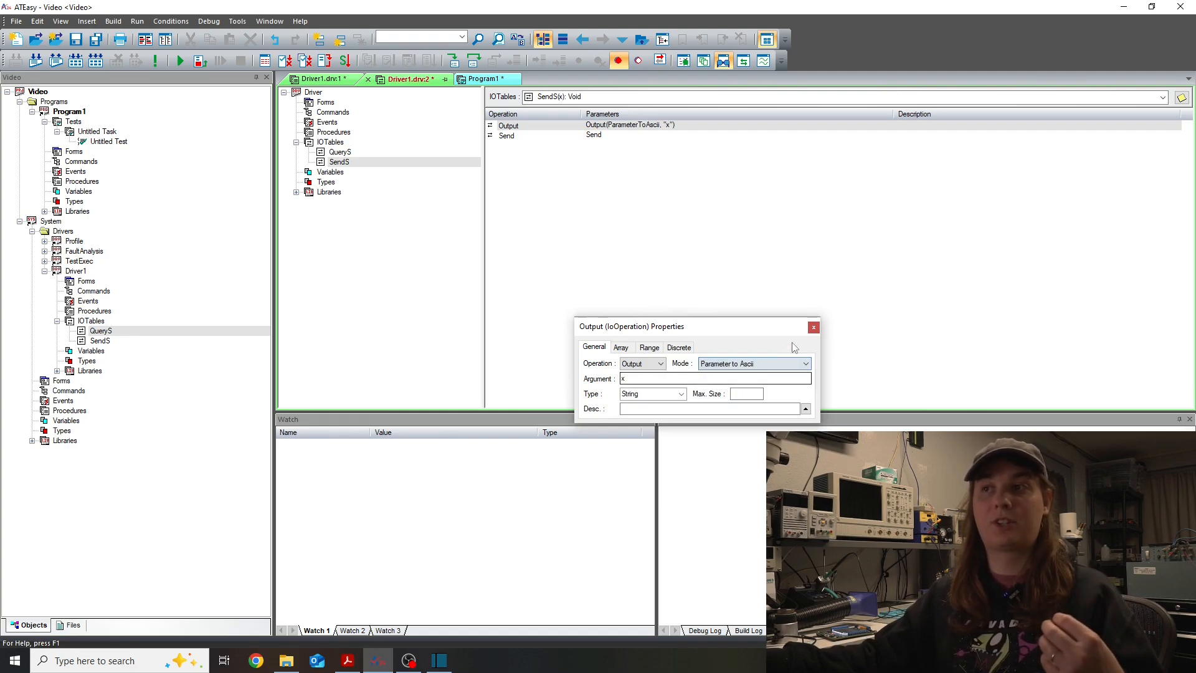
left_click(813, 327)
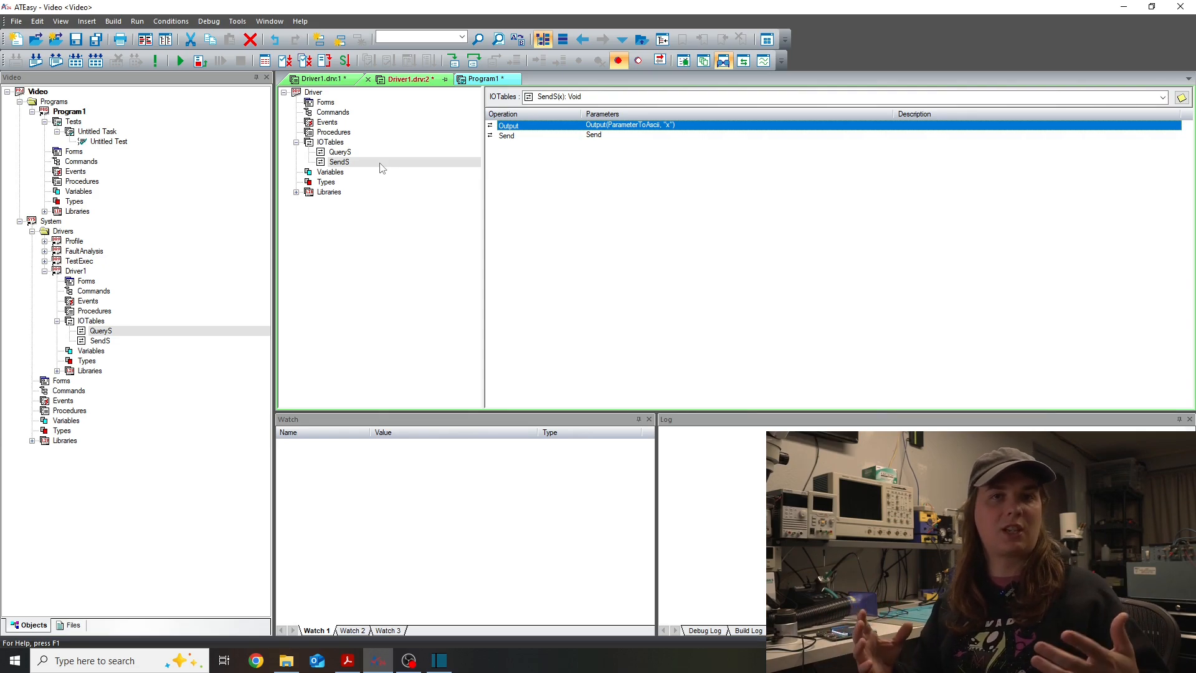
Step: Add a procedure named buzz3x under Driver1's Procedures
left_click(333, 132)
right_click(335, 133)
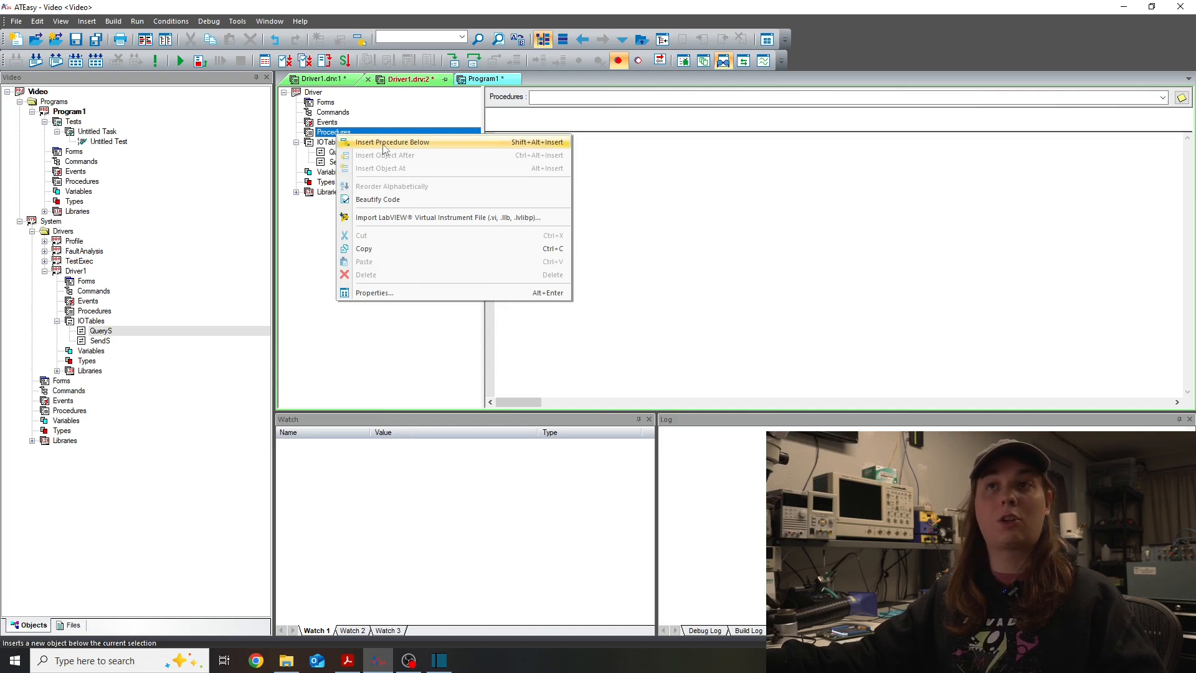
left_click(392, 142)
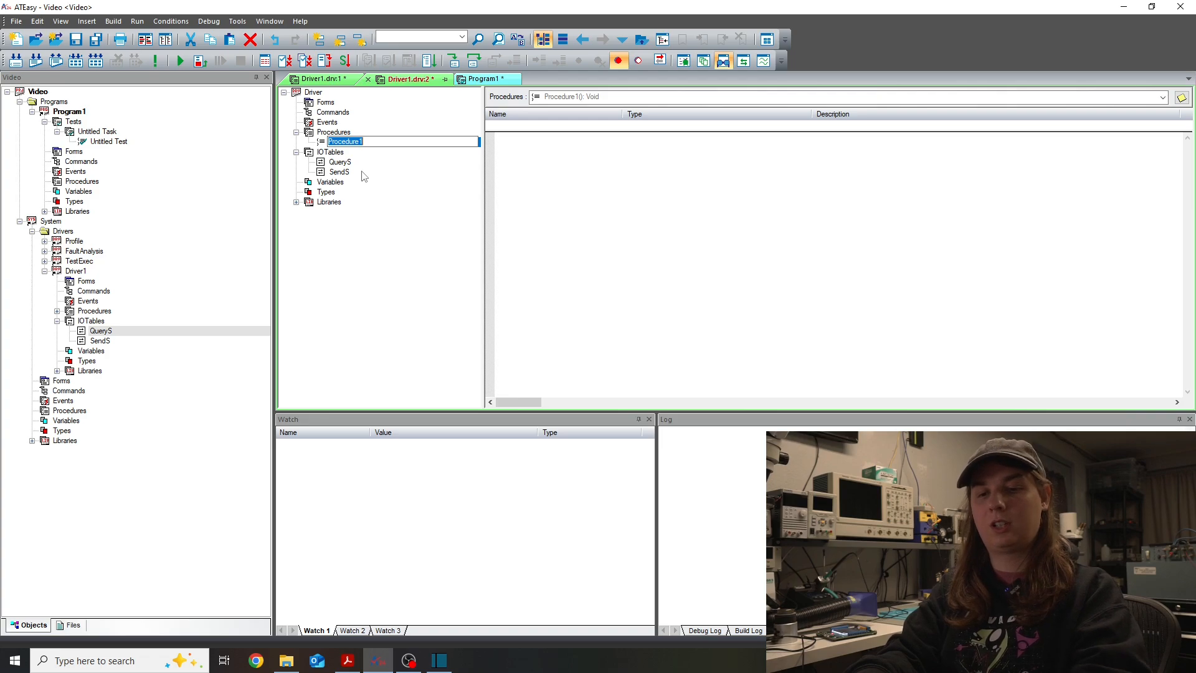
type("buzz3x")
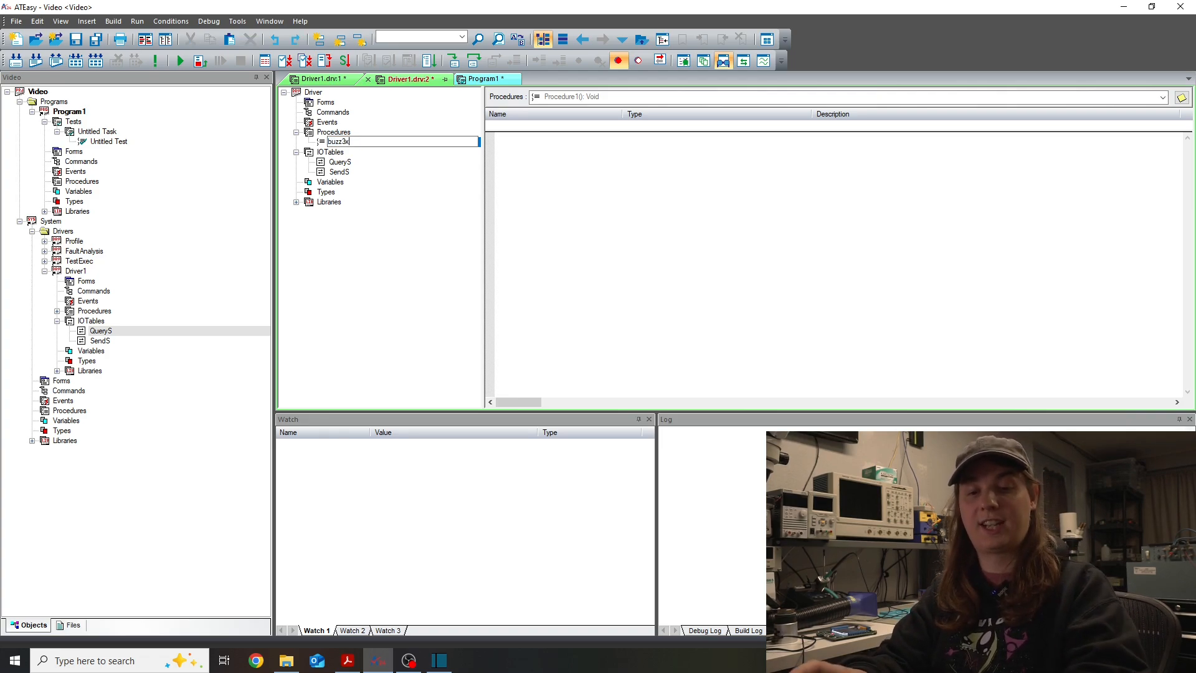
key("Return")
Step: Switch to the GT98901 guide in Adobe Acrobat to check the BUZZ command's syntax
left_click(348, 660)
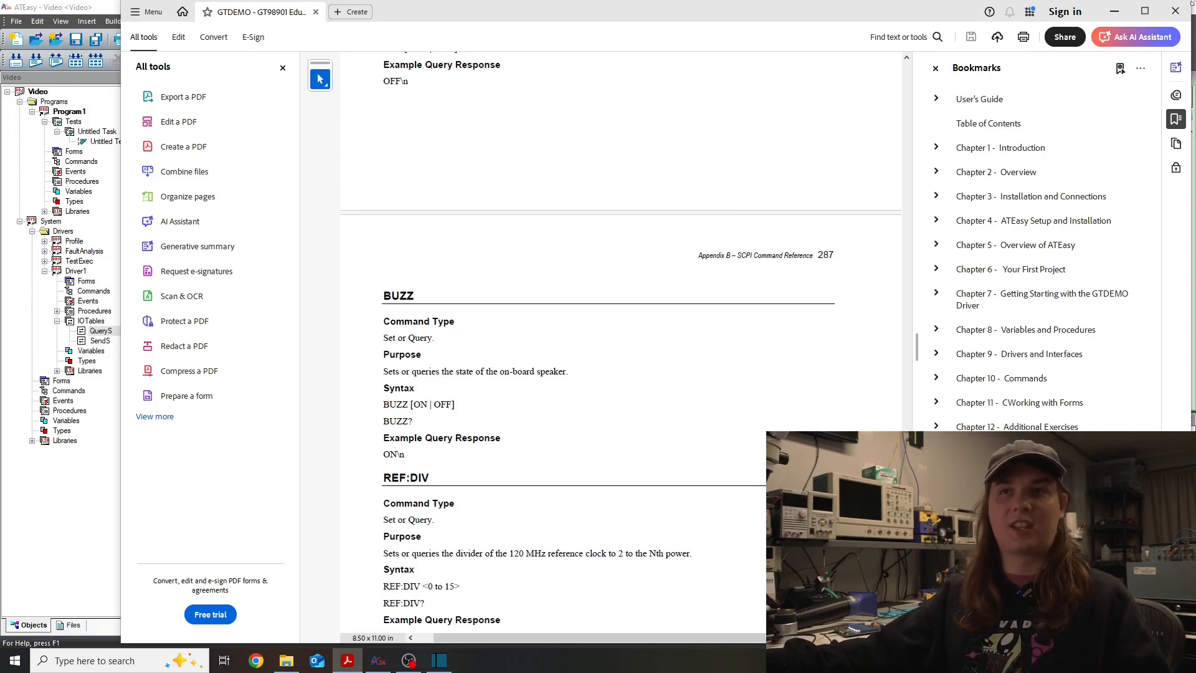
Step: Switch back to ATEasy and write SendS("BUZZ ON") as the first line of the buzz3x procedure
left_click(1114, 12)
left_click(593, 165)
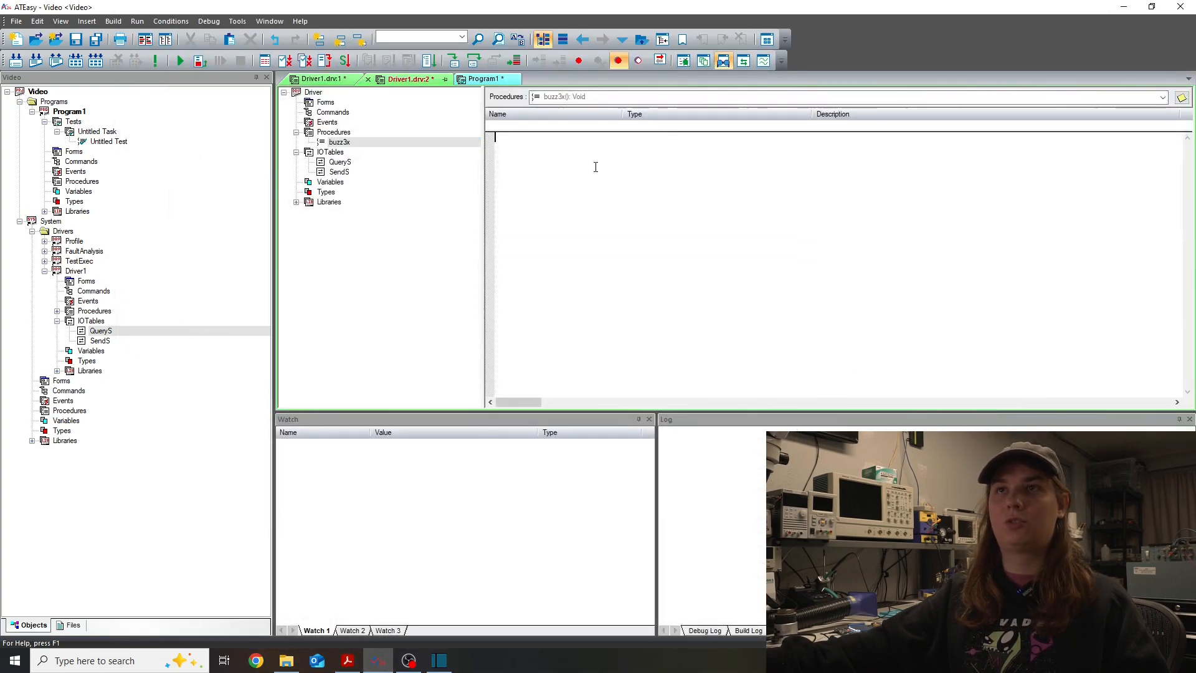
type("sends")
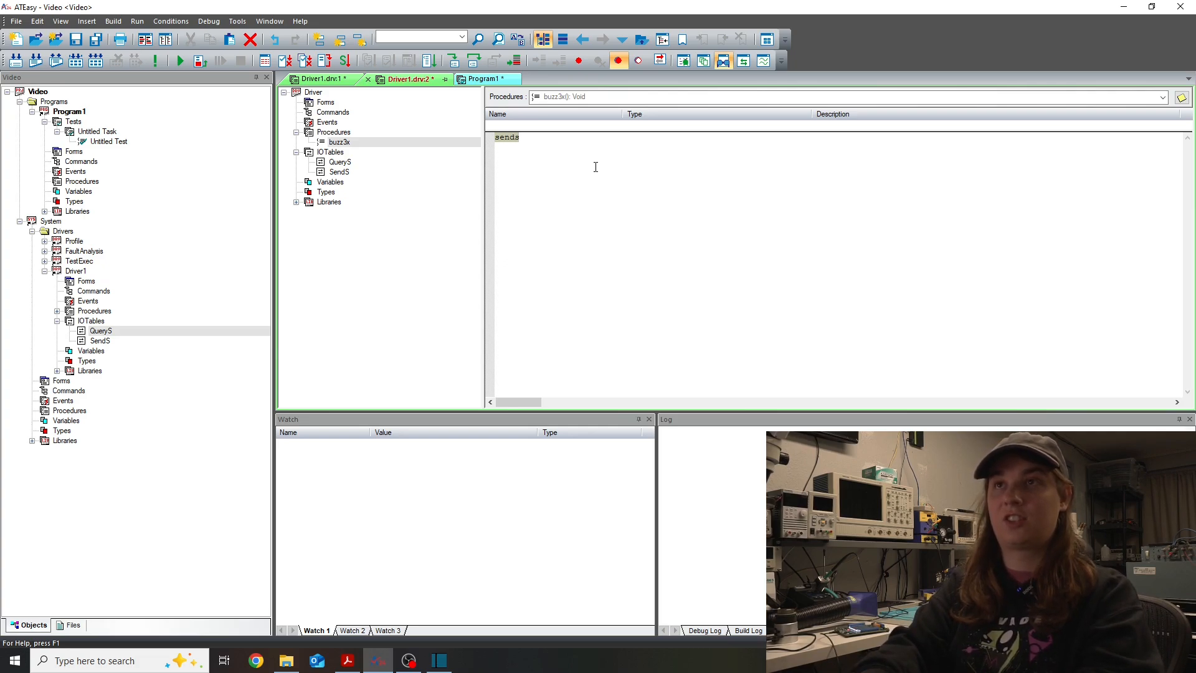
type("(\"")
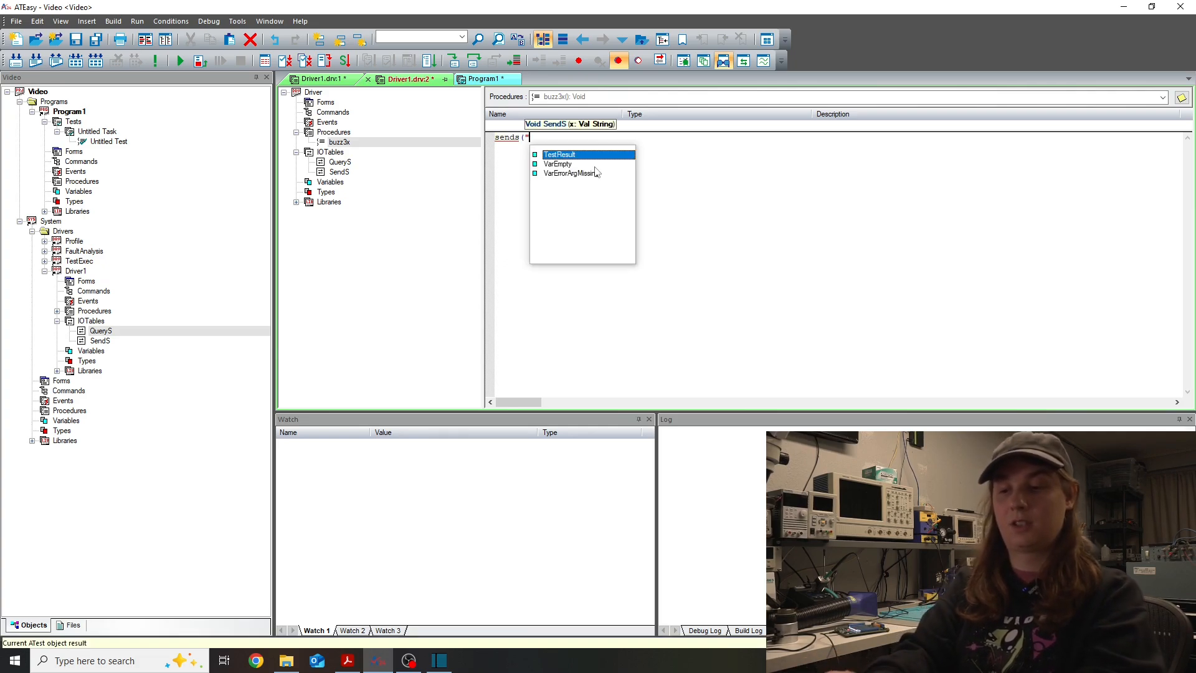
type("BU")
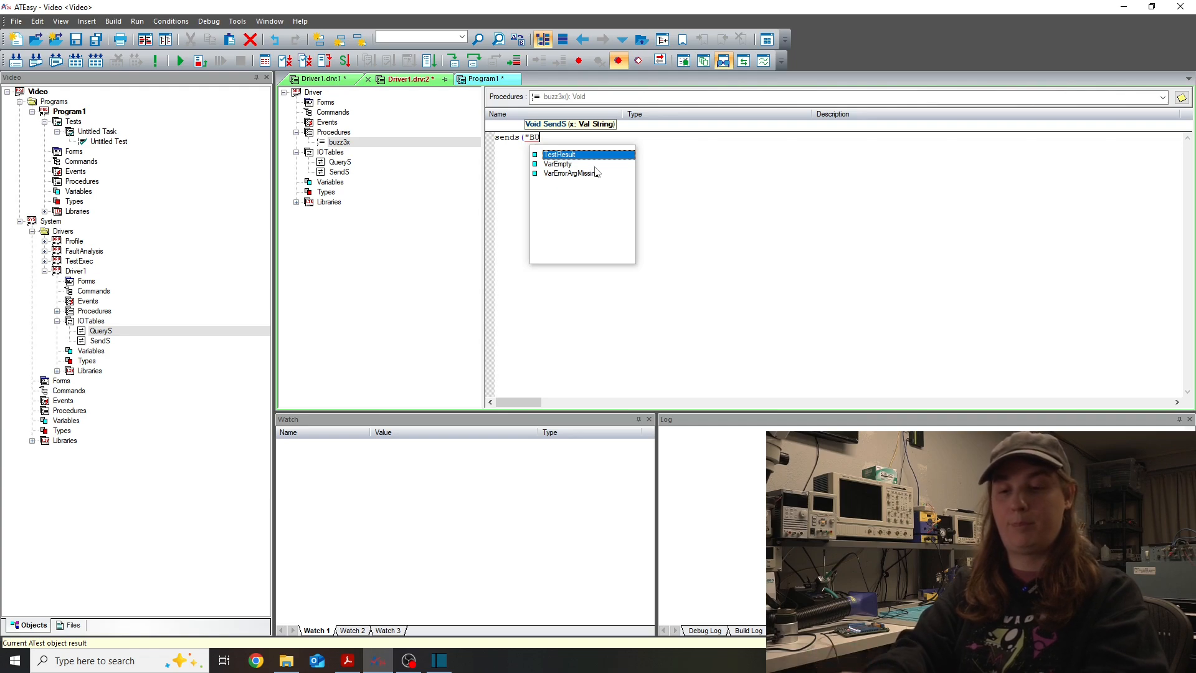
type("X")
type("ZZ ")
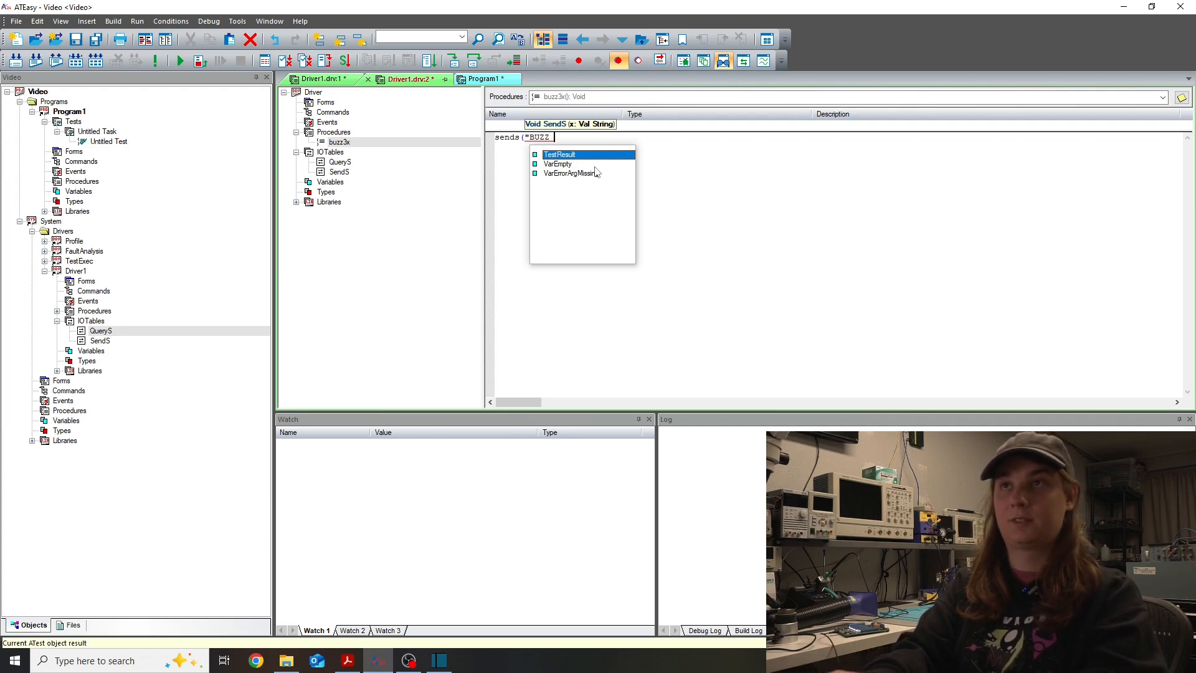
type("ON")
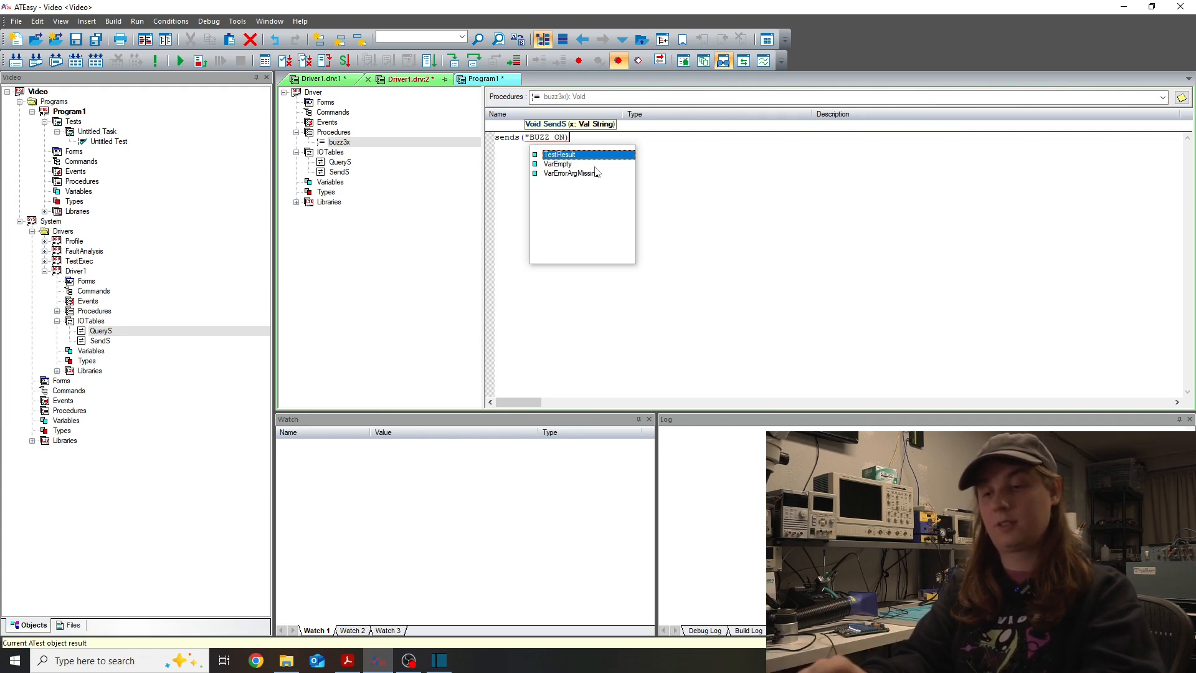
key("Left")
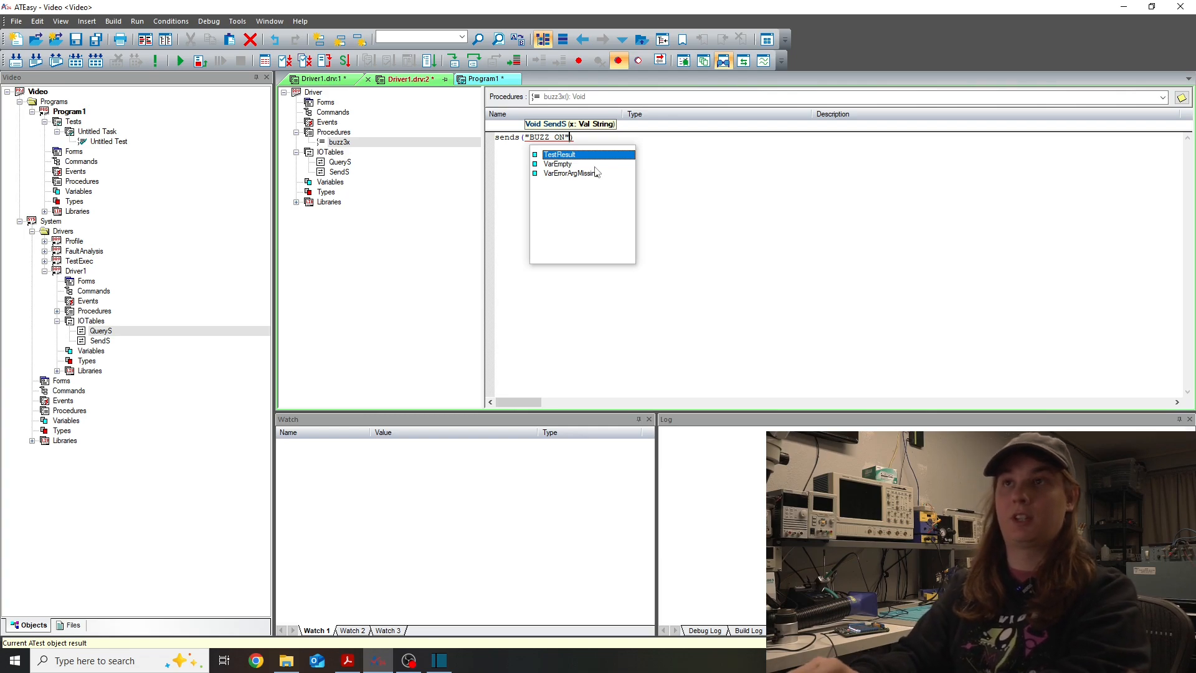
left_click(645, 152)
Step: Copy the BUZZ ON line and add Delay(150) on the line below it
left_click_drag(585, 141, 467, 136)
key("ctrl+c")
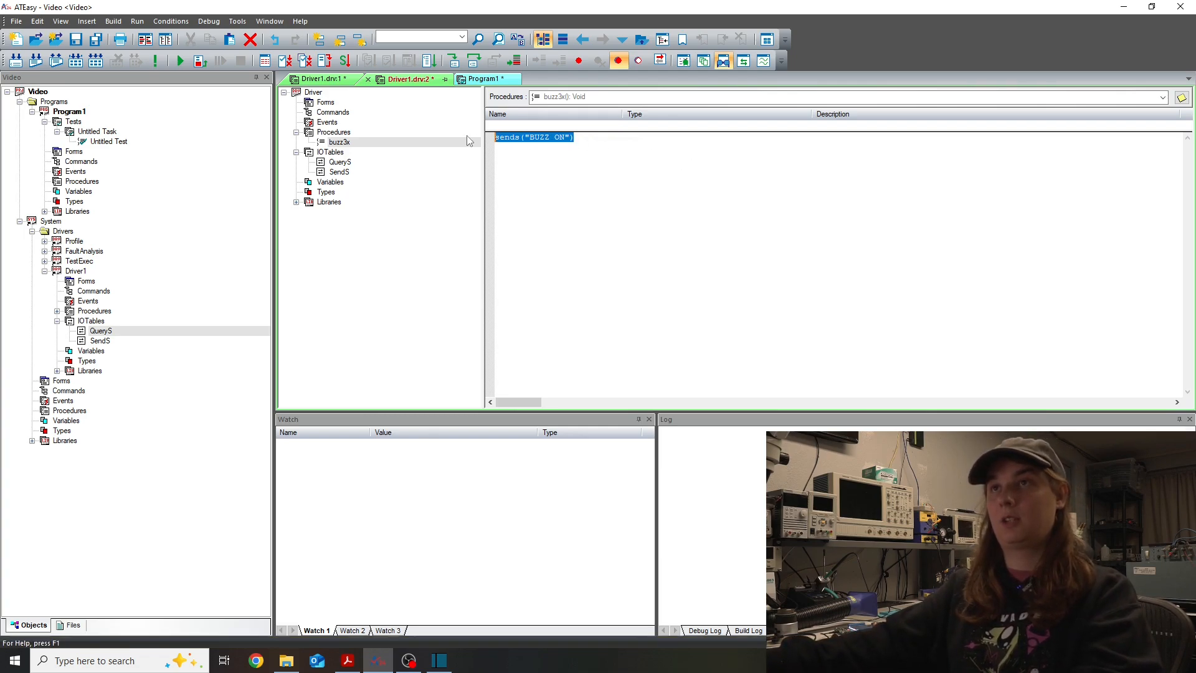
left_click(593, 136)
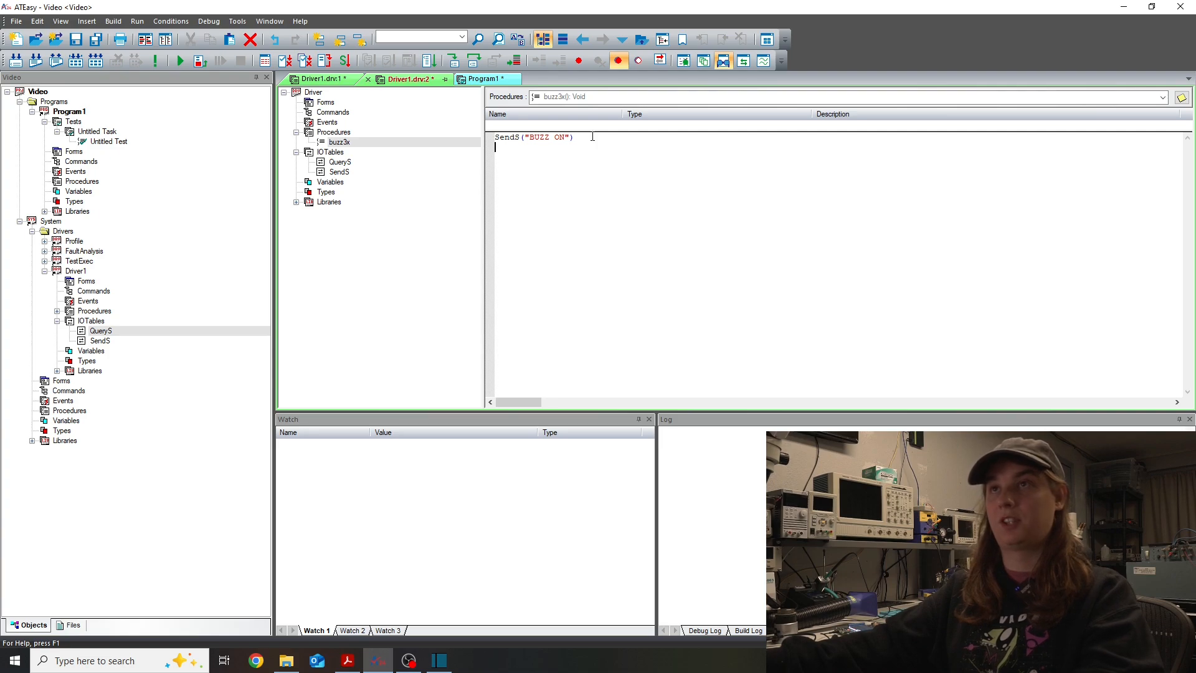
type("de")
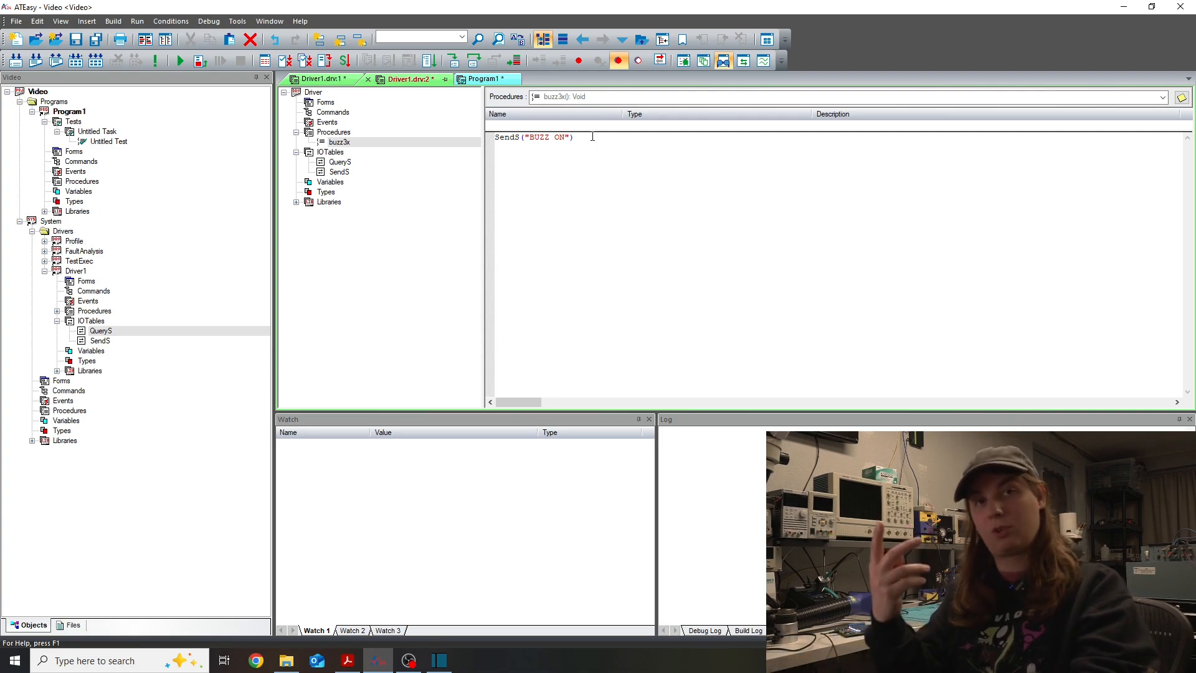
type("lay(150")
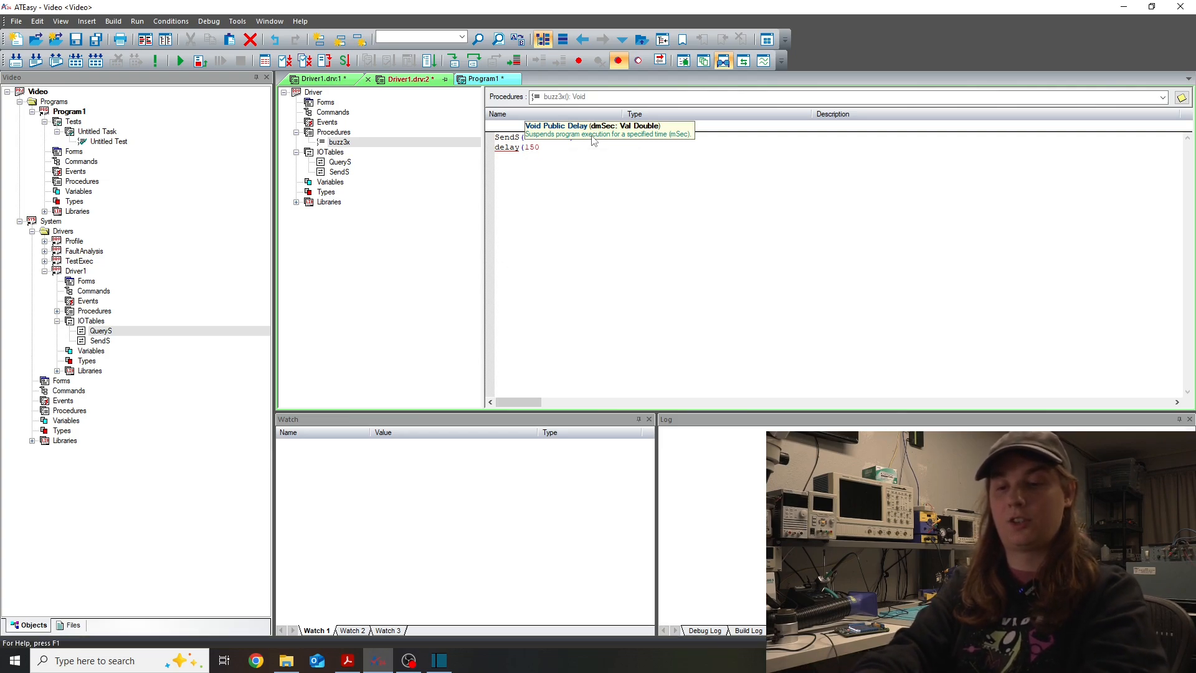
type(")")
Step: Paste the copied line below the 150 ms delay and change its command string to BUZZ OFF
key("ctrl+v")
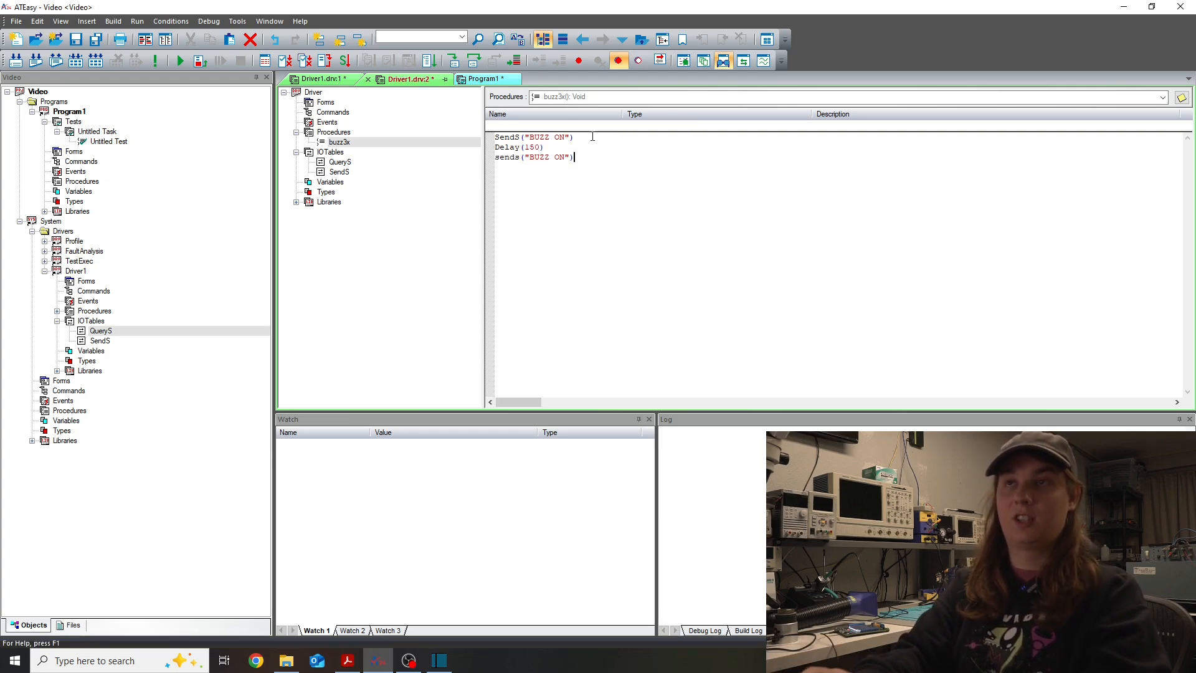
key("Left")
type("Off")
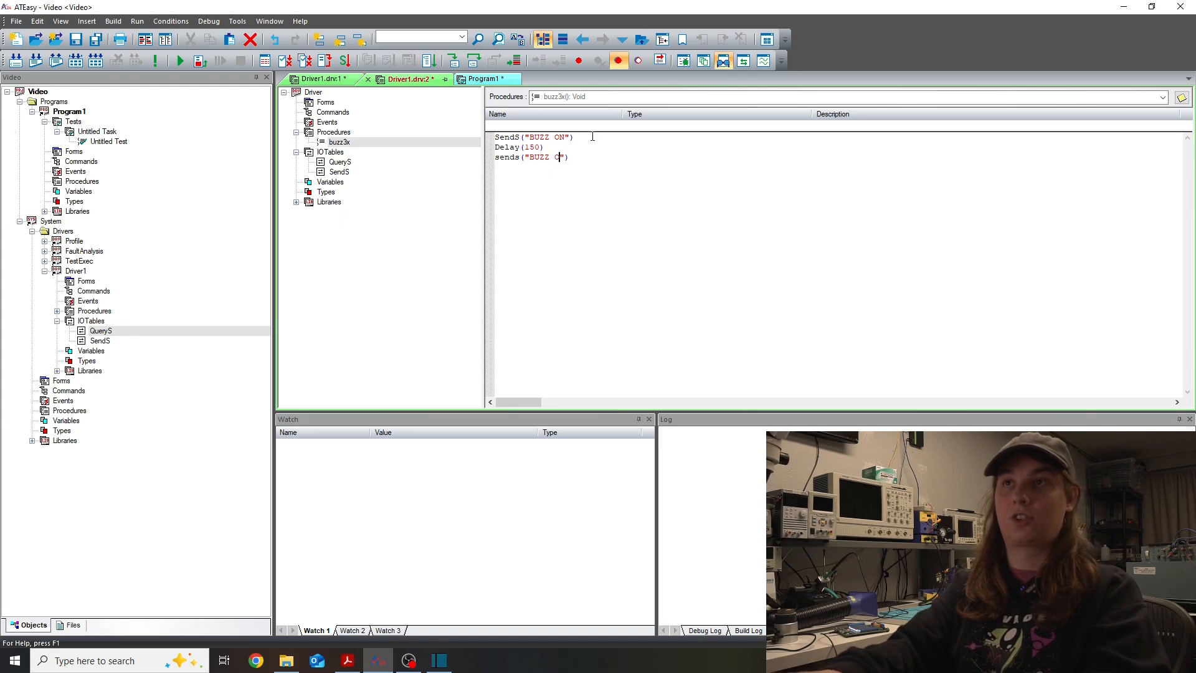
key("BackSpace")
key("BackSpace")
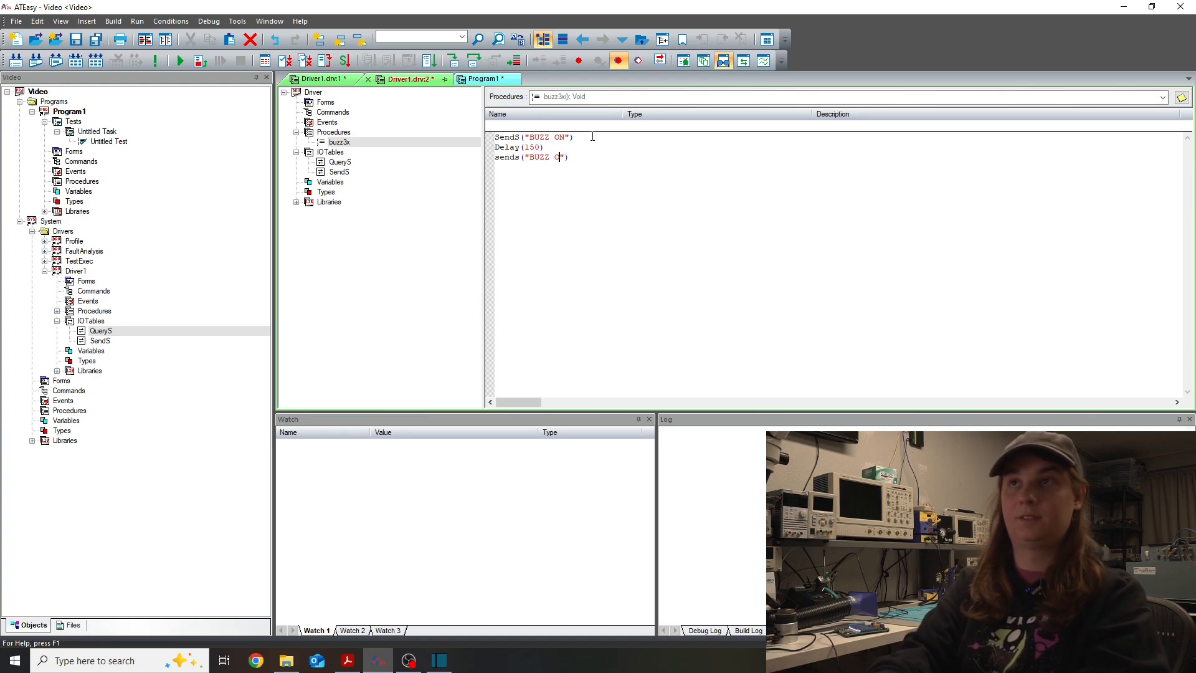
key("End")
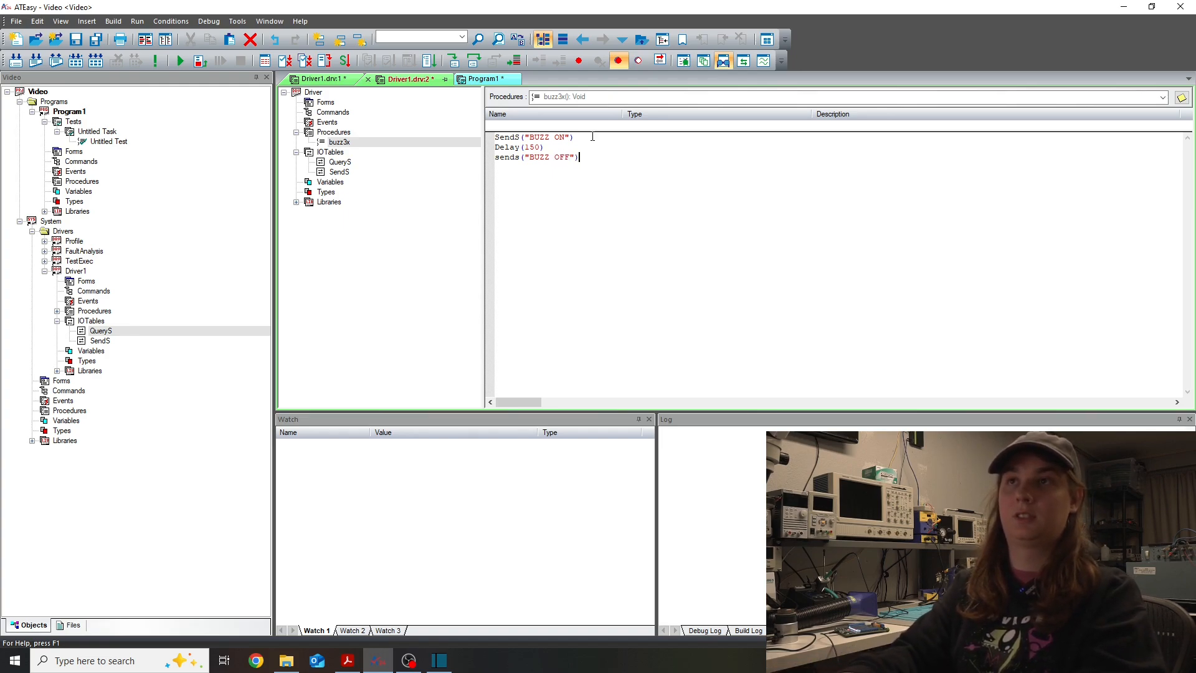
Step: Add Delay(300) below the BUZZ OFF line
type("Delay")
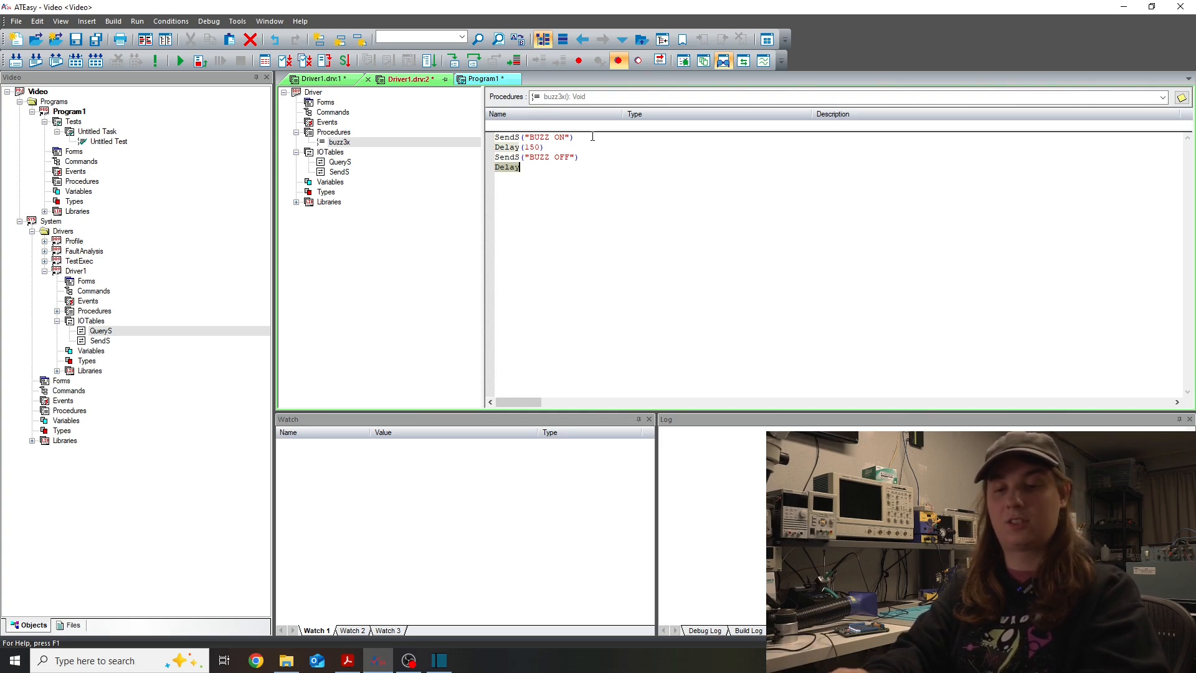
type("(")
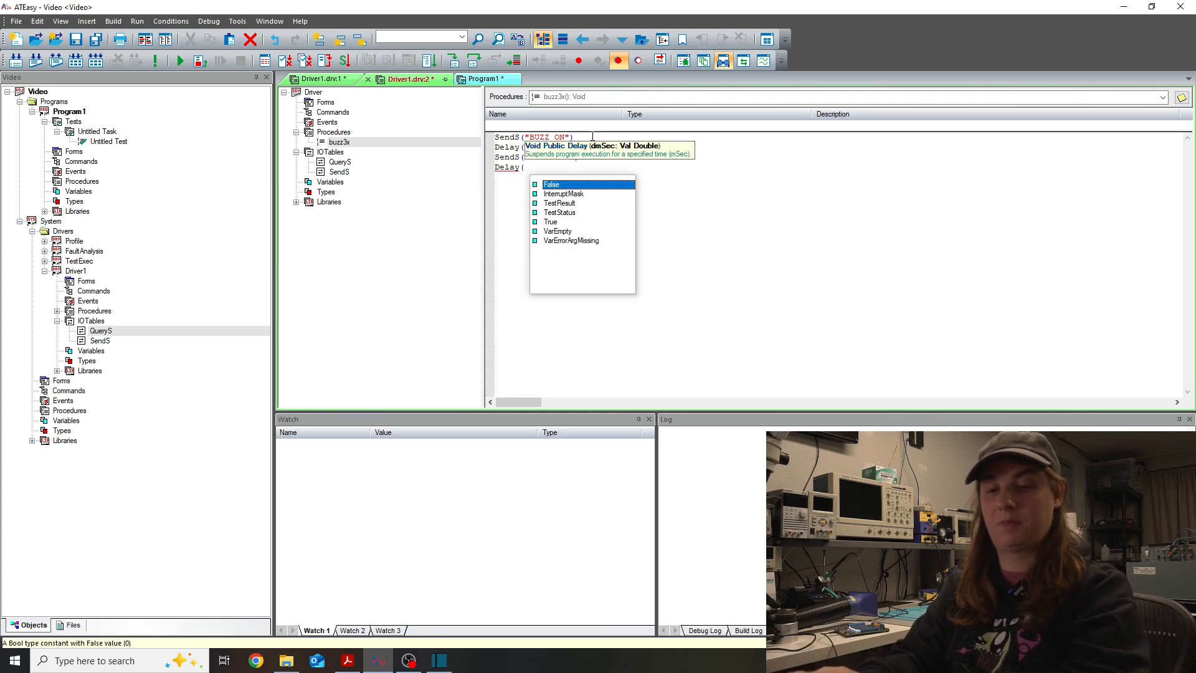
type("300")
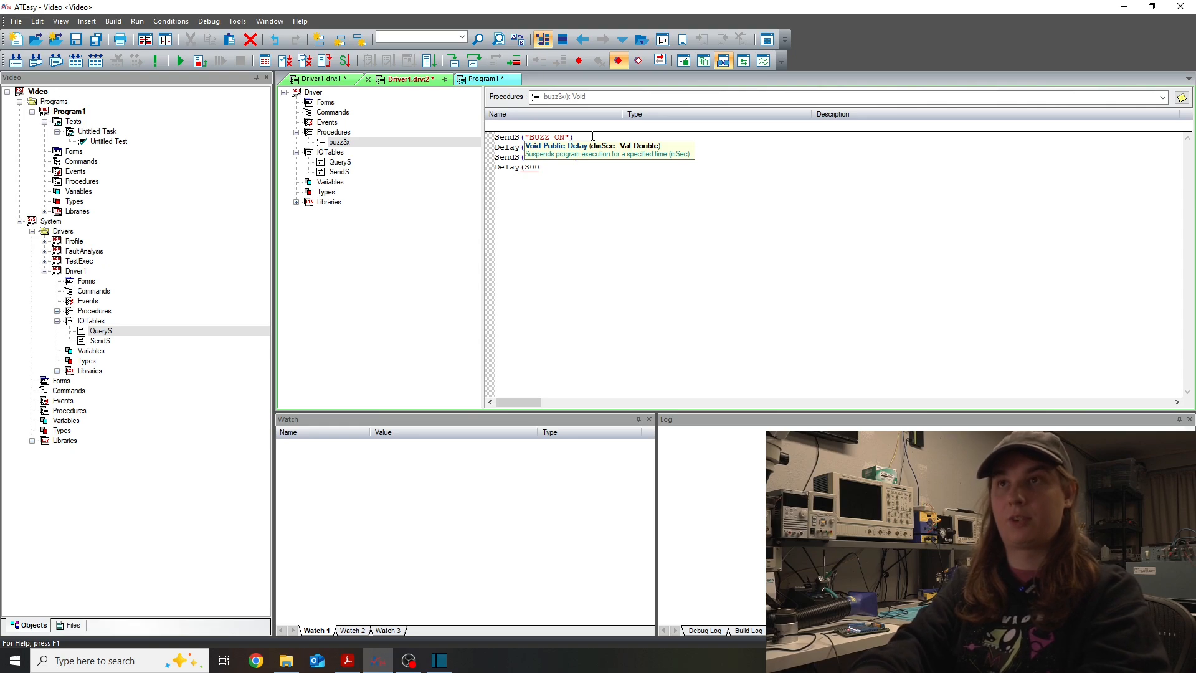
type(")")
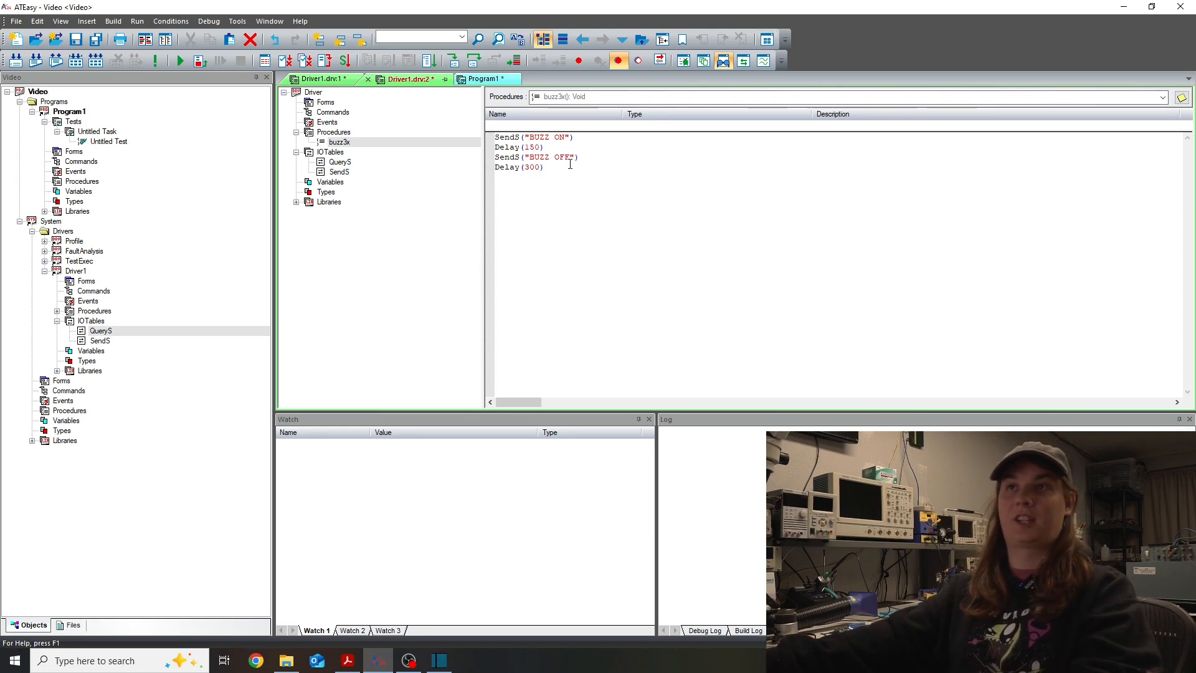
Step: Copy the four-line on/off block and paste it twice below so the buzzer sequence runs three times
left_click_drag(570, 164, 468, 136)
key("ctrl+c")
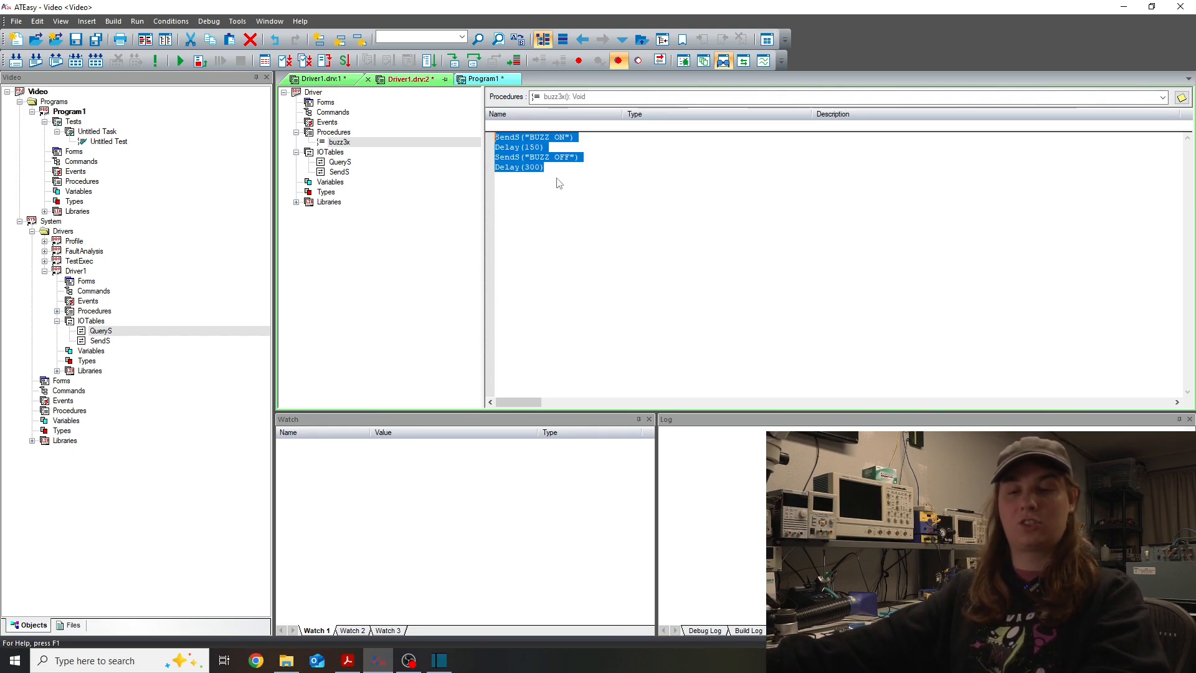
left_click(546, 183)
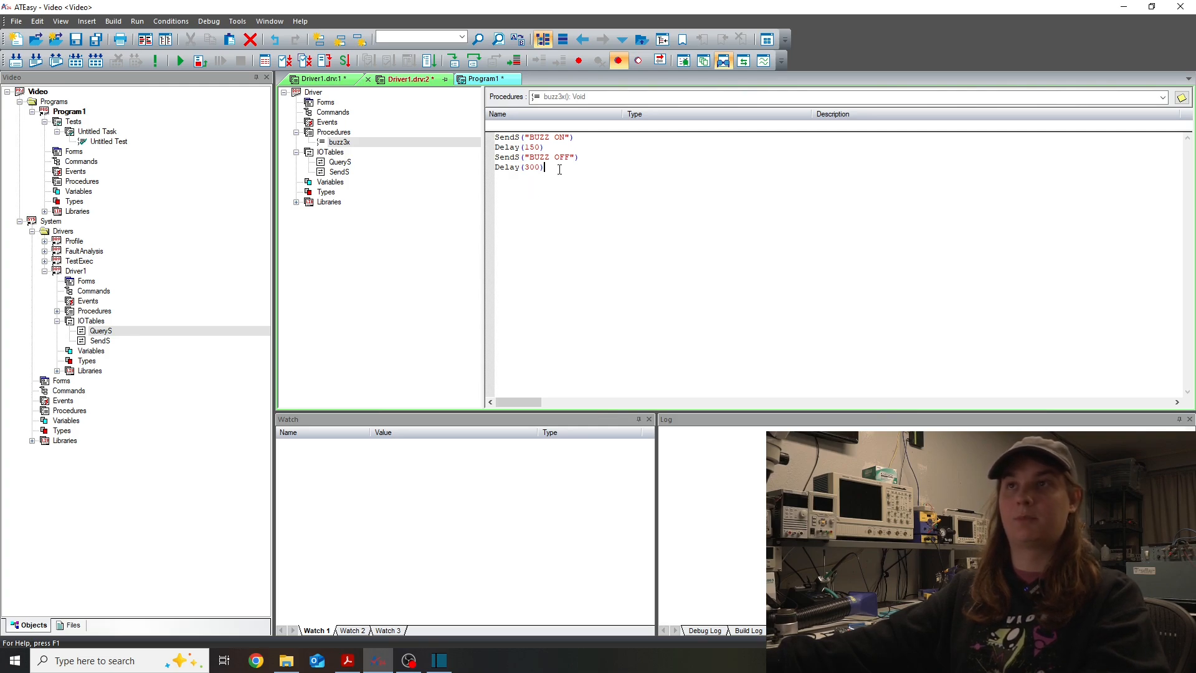
key("ctrl+v")
key("Return")
key("ctrl+v")
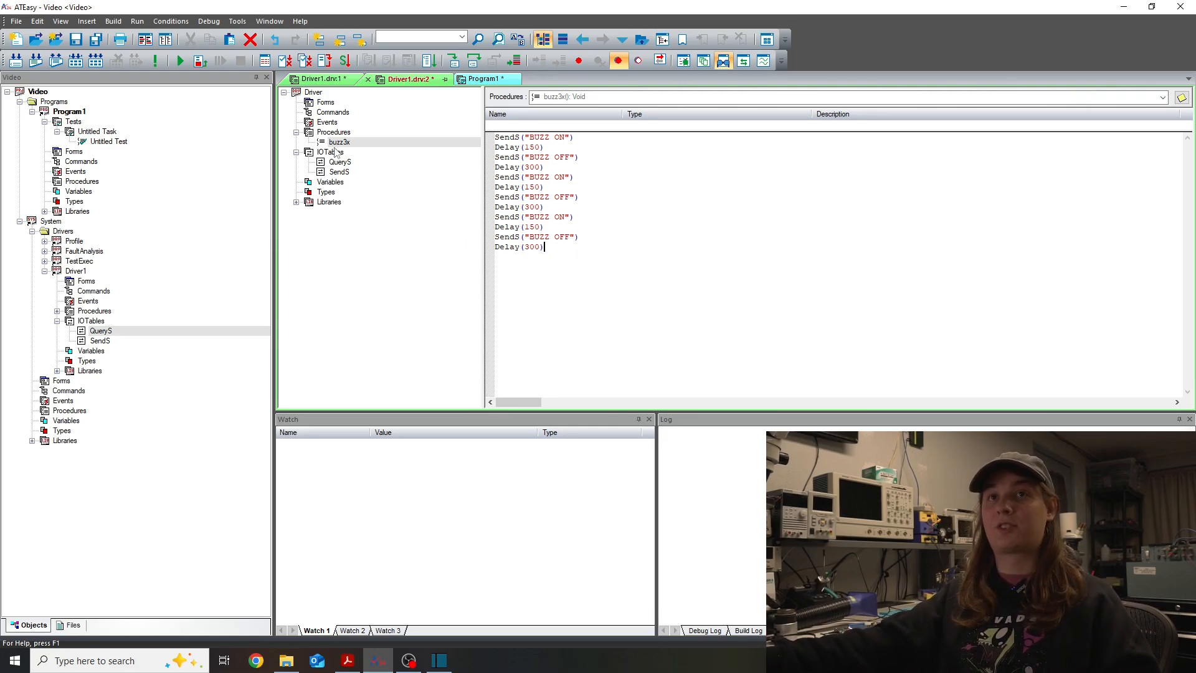
Step: Check the properties of the buzz3x procedure and close them
right_click(329, 144)
left_click(374, 274)
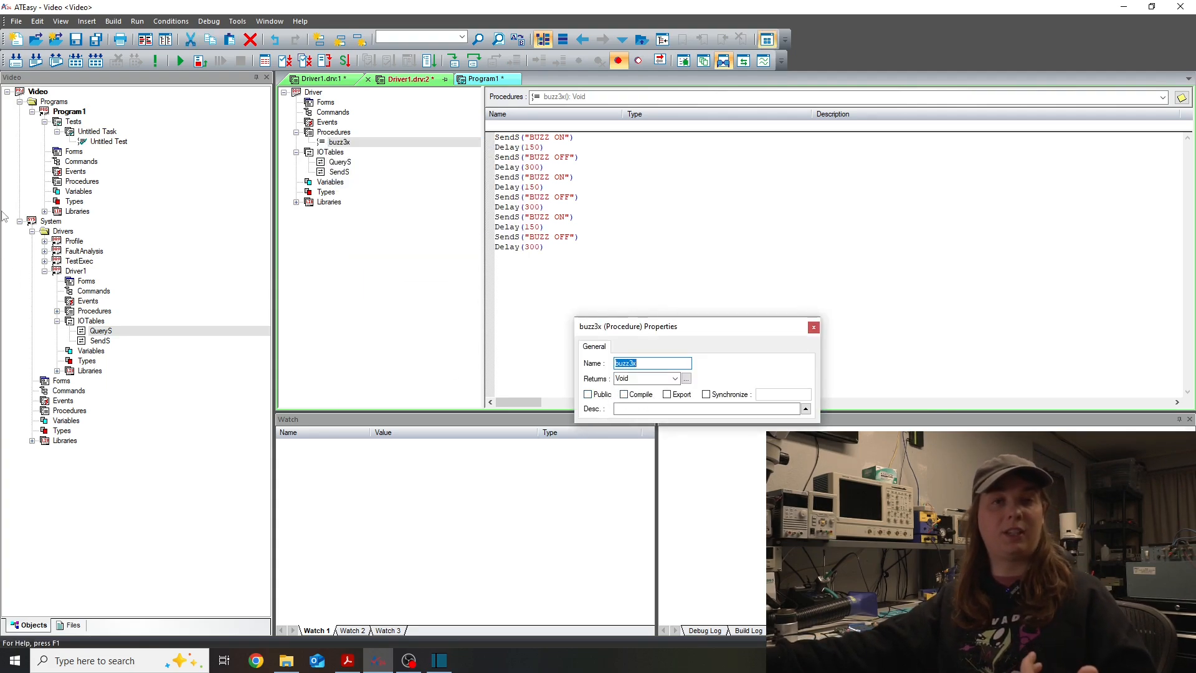
left_click(814, 326)
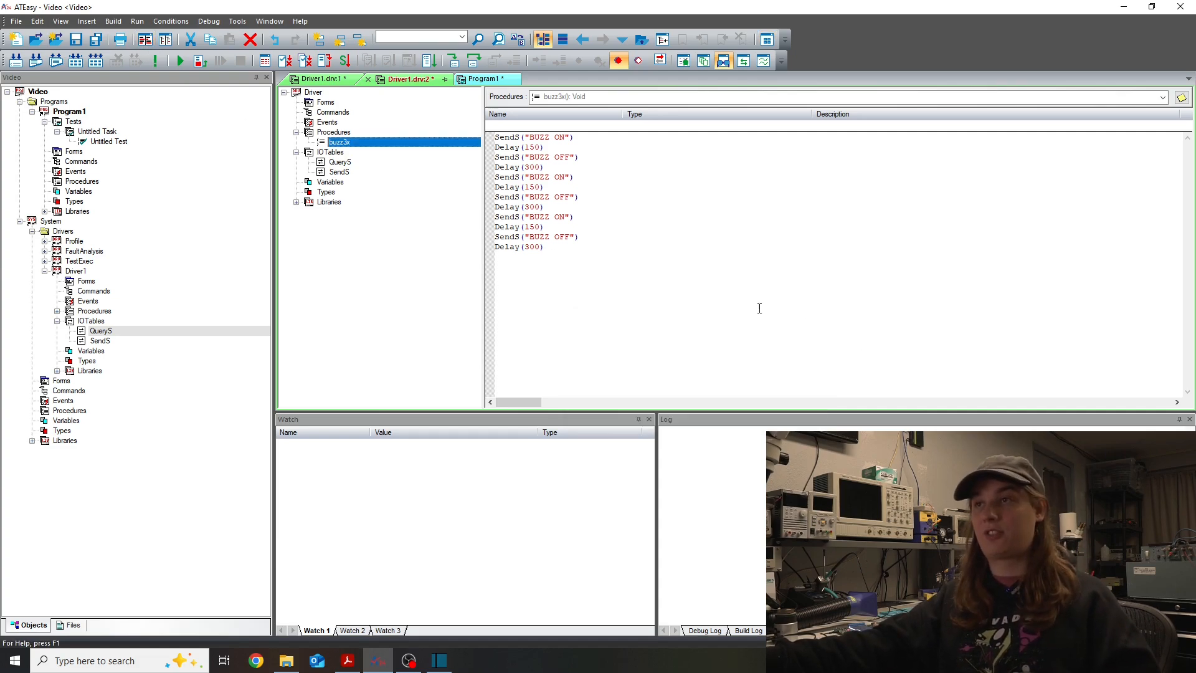
Step: Insert a command named Buzztest after IDN in the driver's Commands
double_click(323, 113)
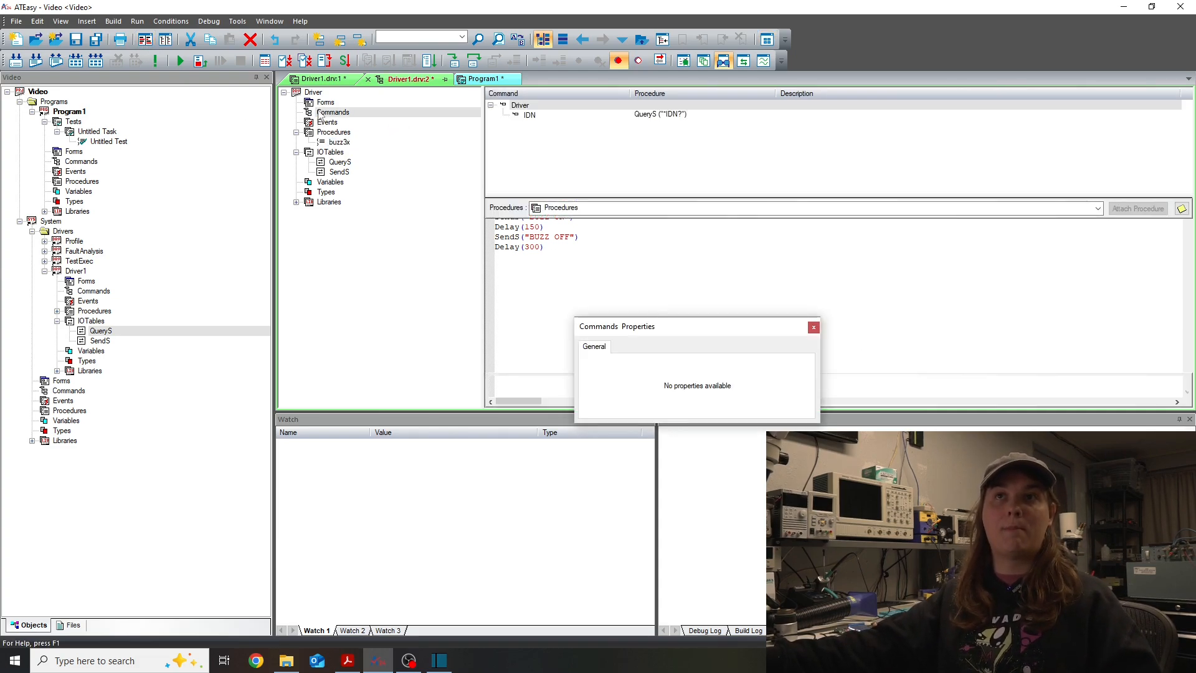
left_click(813, 327)
left_click(559, 117)
right_click(561, 118)
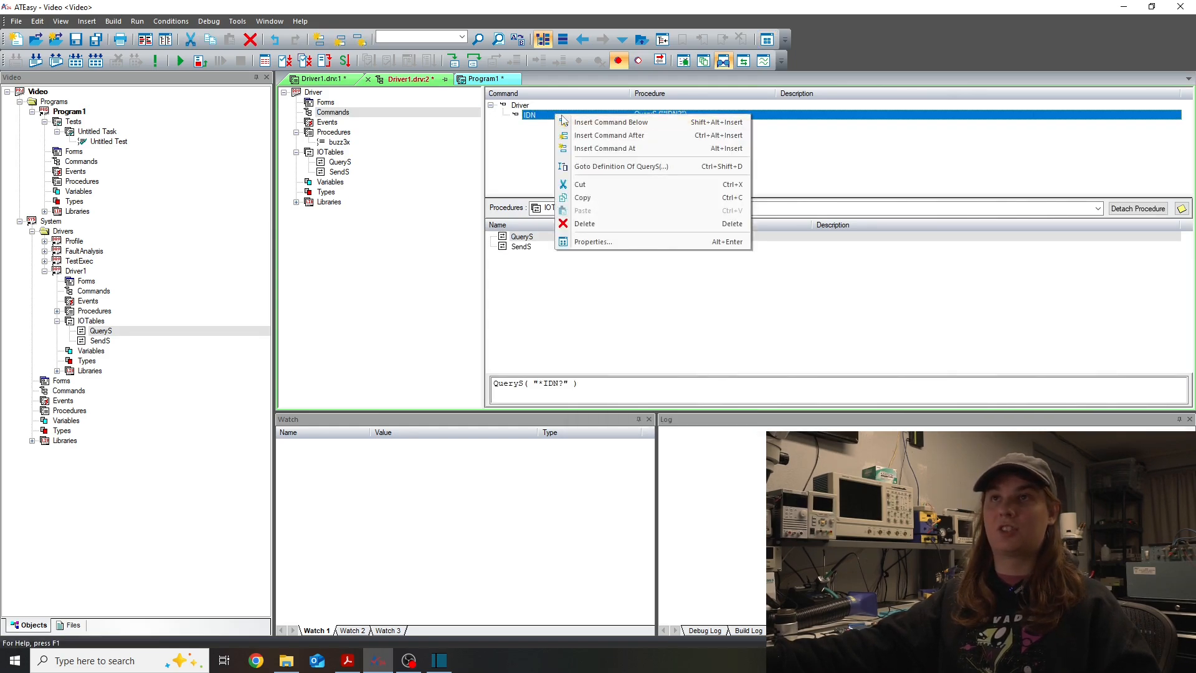
left_click(599, 135)
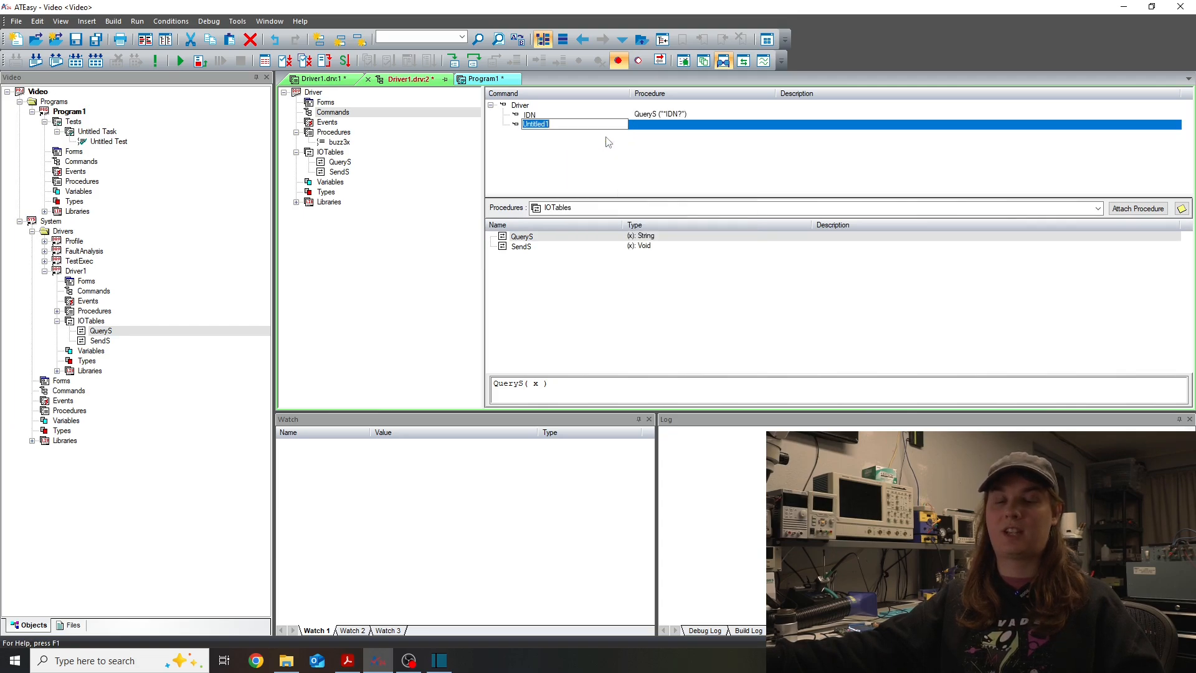
type("Buzz")
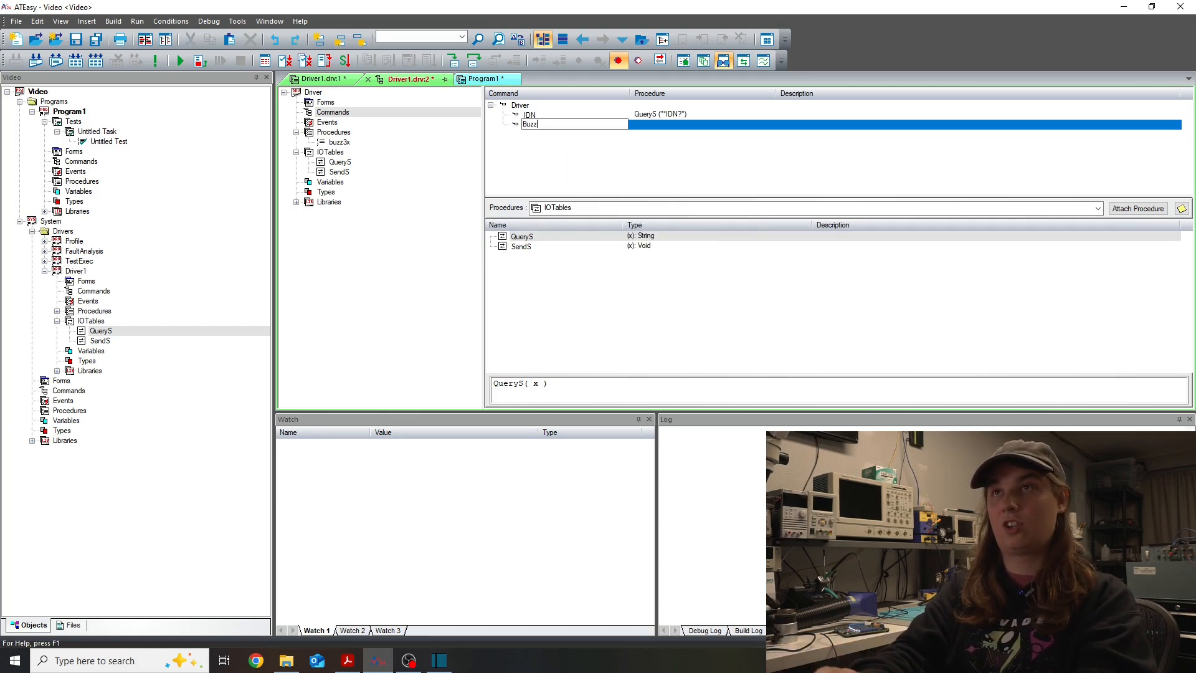
type("test")
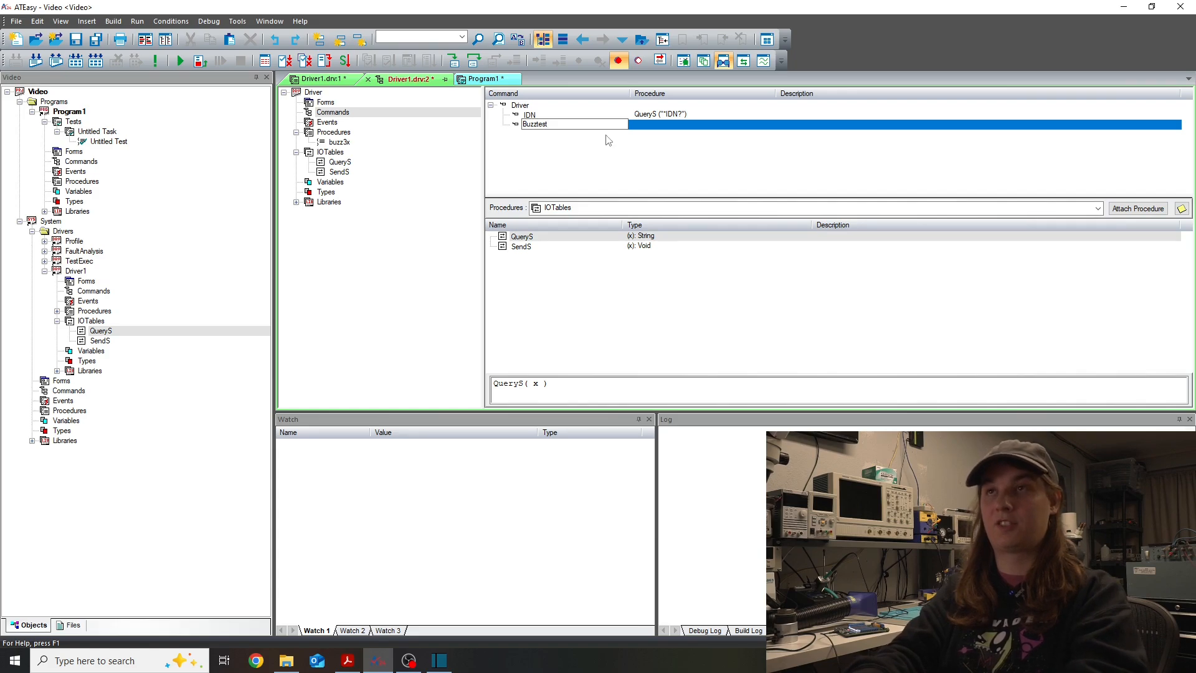
key("Return")
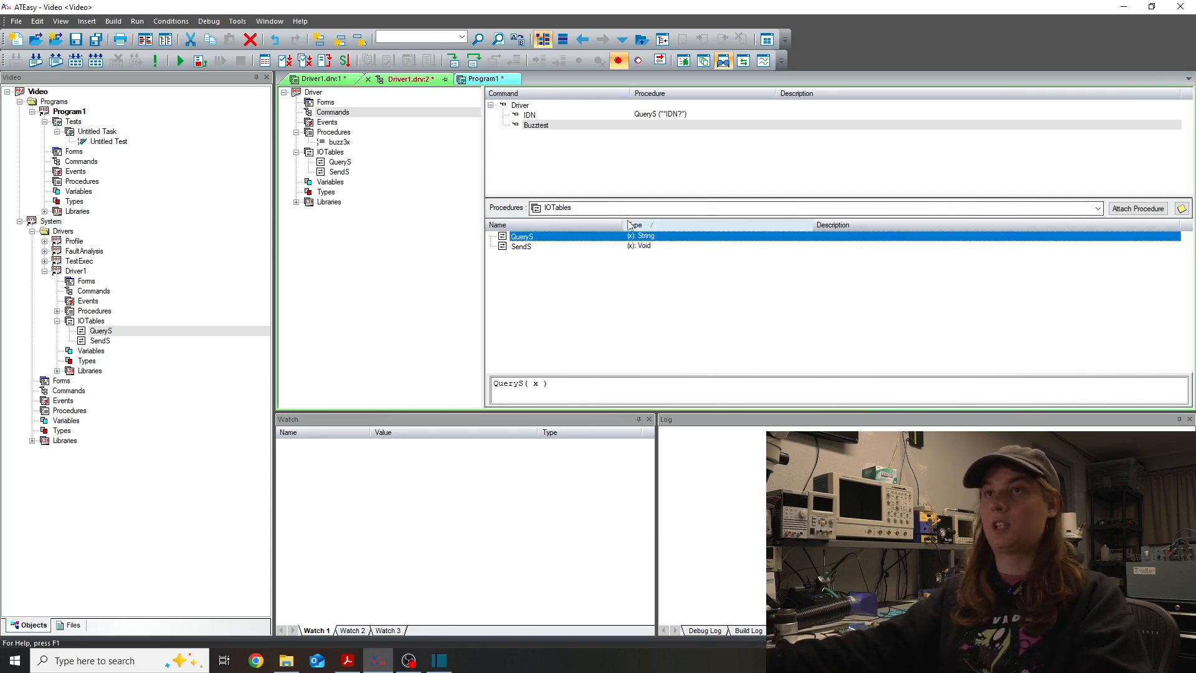
Step: Attach the buzz3x procedure to the Buzztest command
left_click(622, 208)
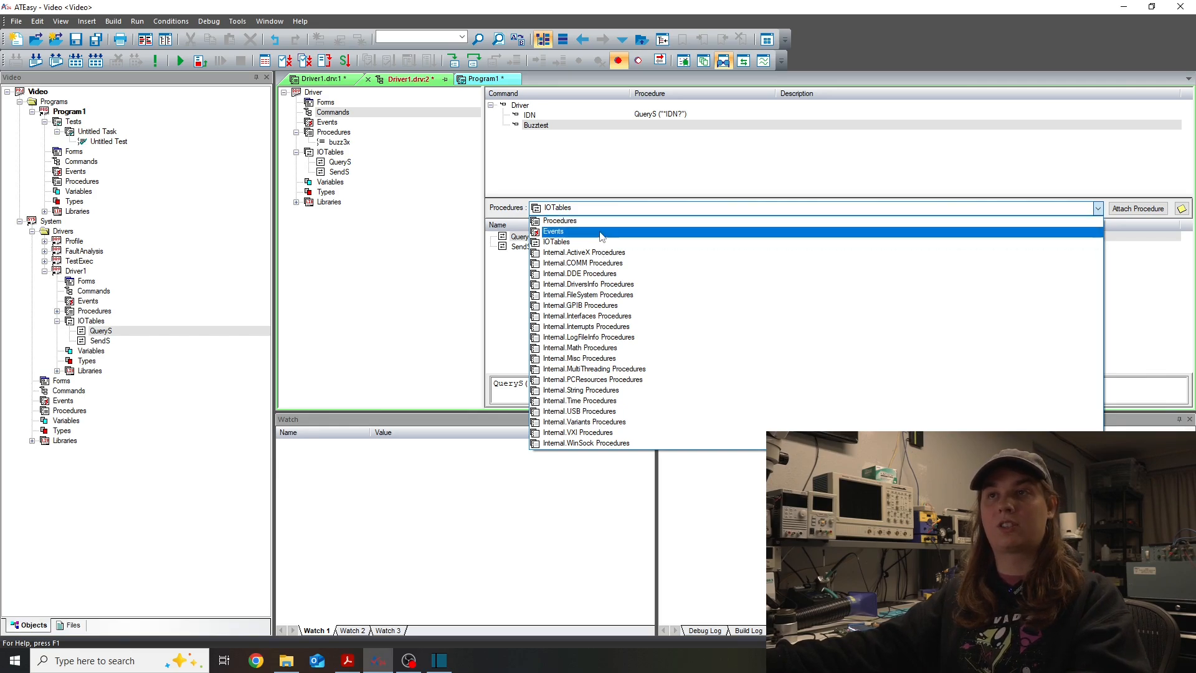
left_click(608, 223)
left_click(579, 240)
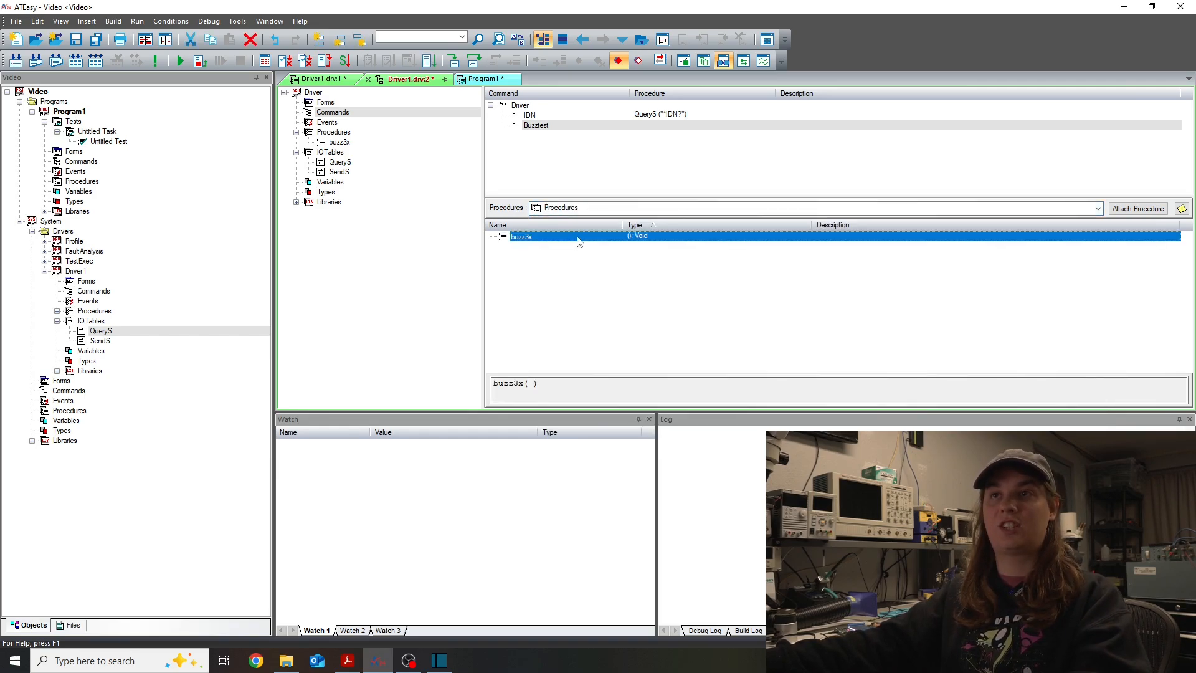
left_click(1121, 209)
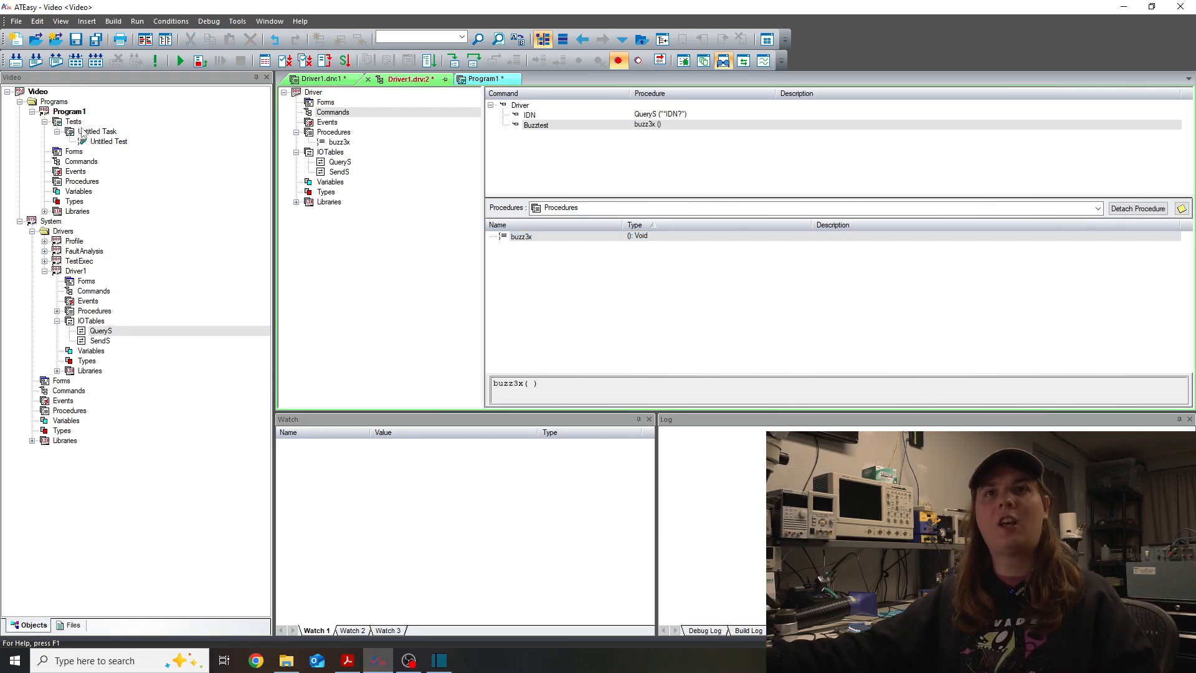
Step: Rename the Driver1 driver to GTboard in its properties
right_click(71, 272)
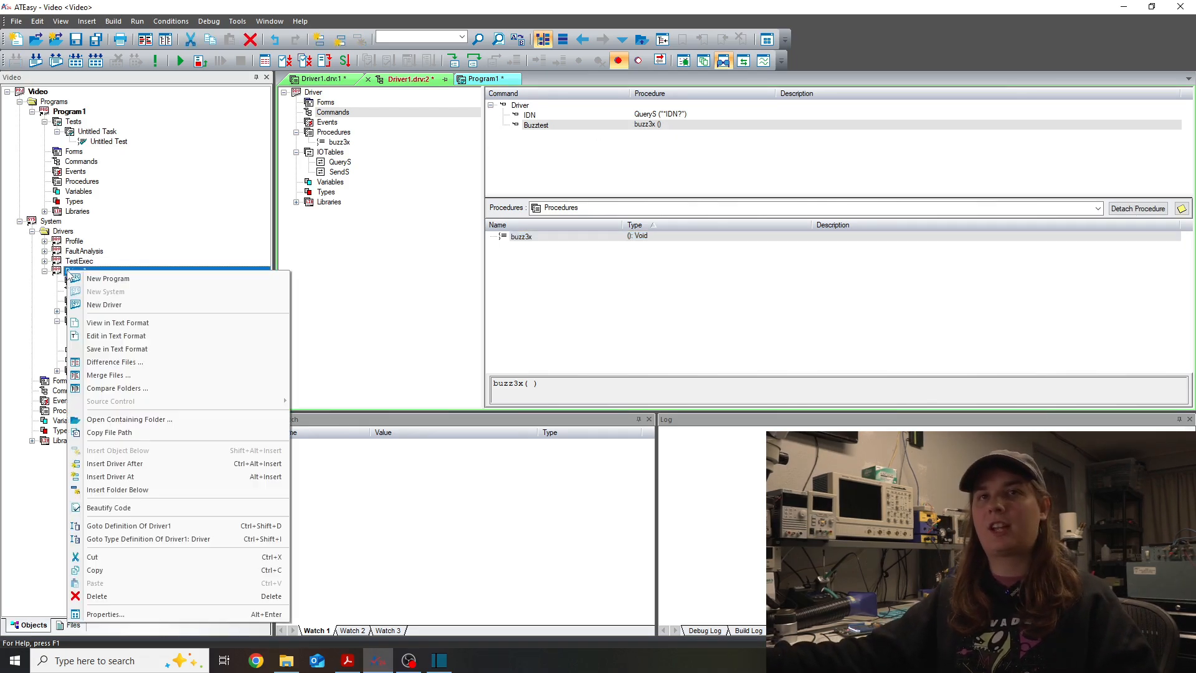
left_click(99, 614)
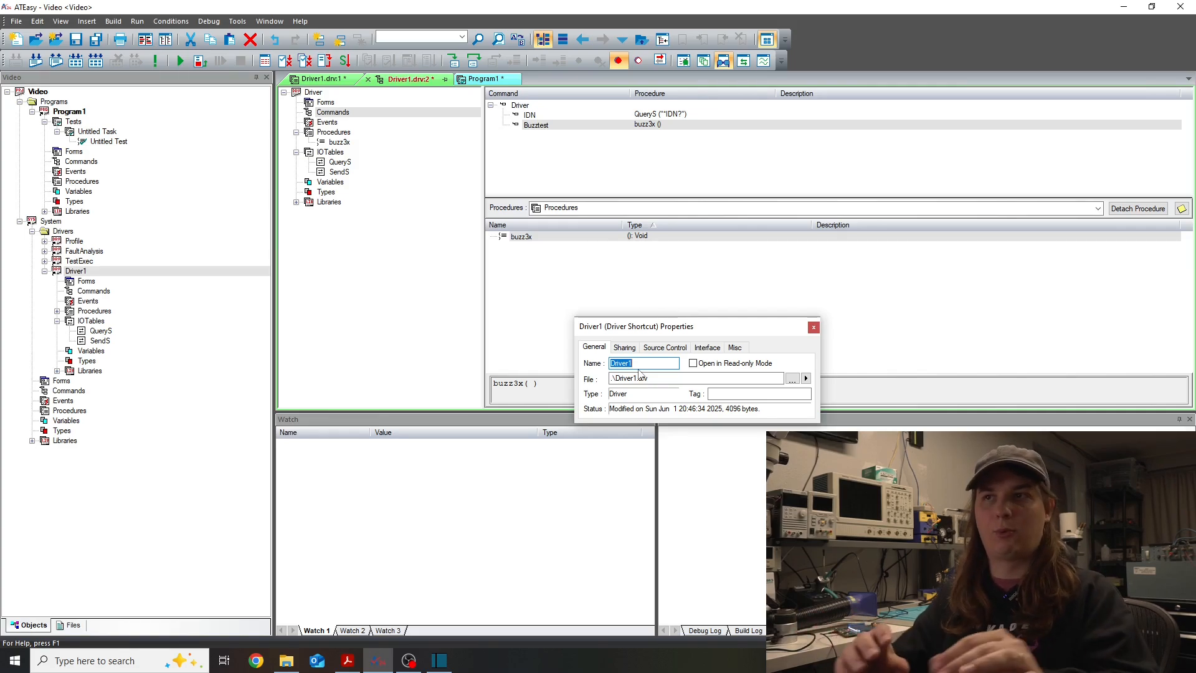
type("GTboard")
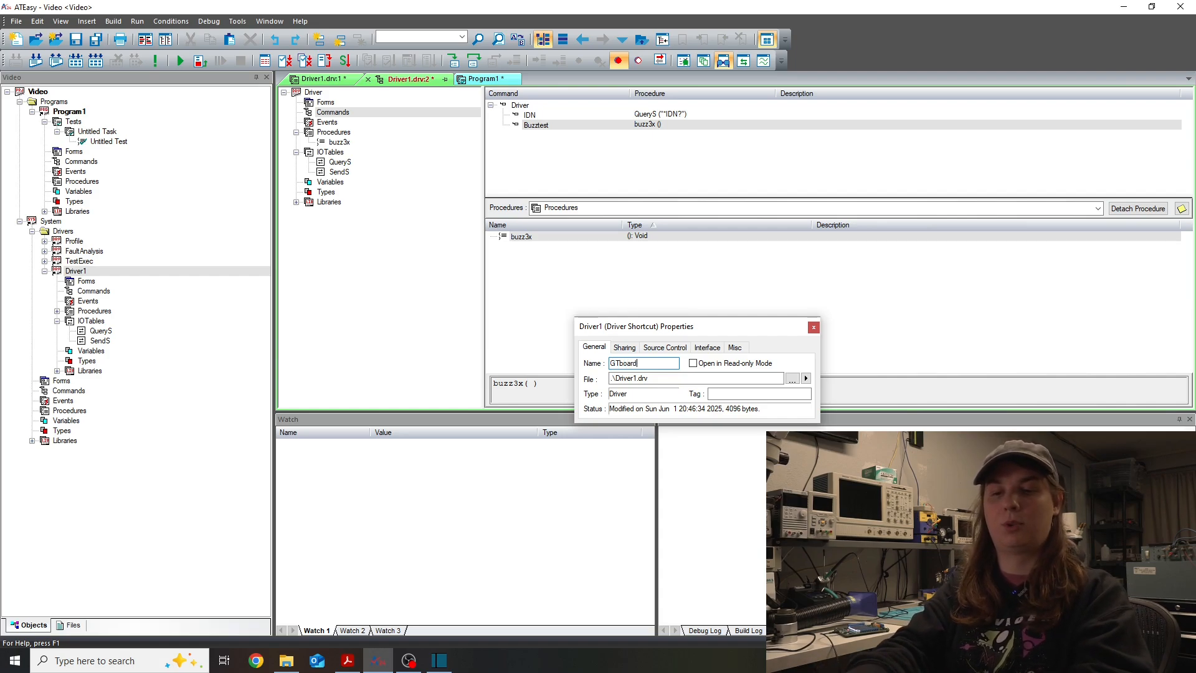
left_click(813, 327)
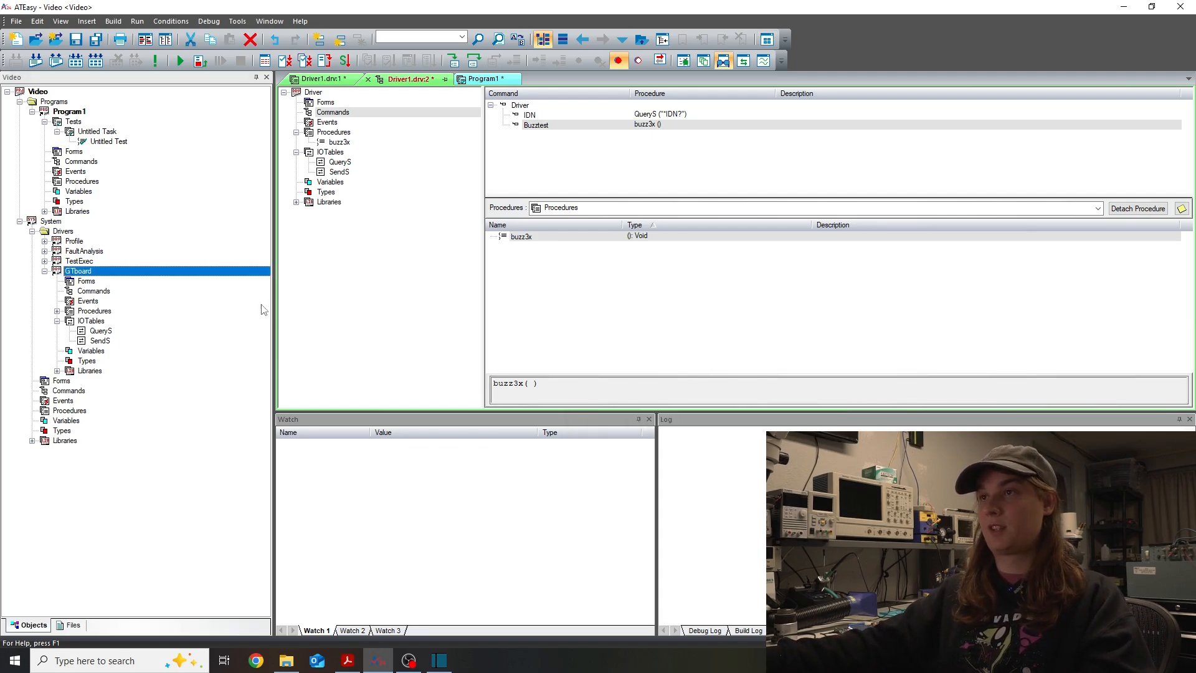
Step: Replace the message box line in Program1's Untitled Test with the GTboard driver command Buzztest()
double_click(97, 143)
left_click(587, 268)
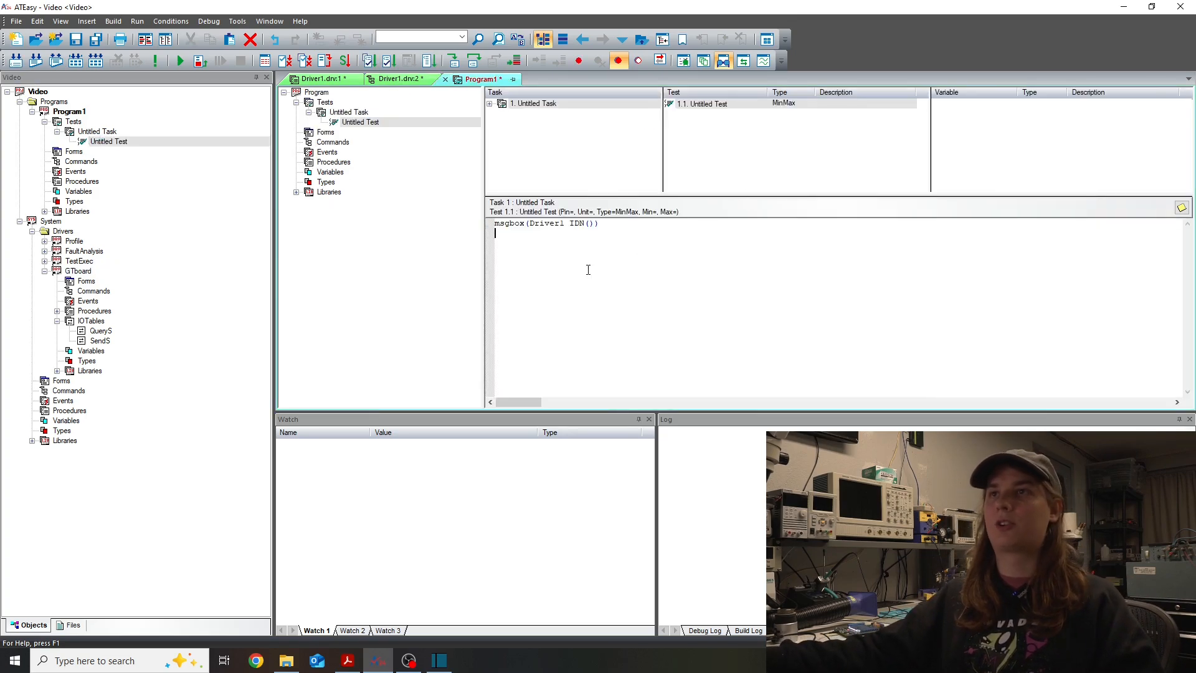
right_click(582, 248)
mouse_move(675, 258)
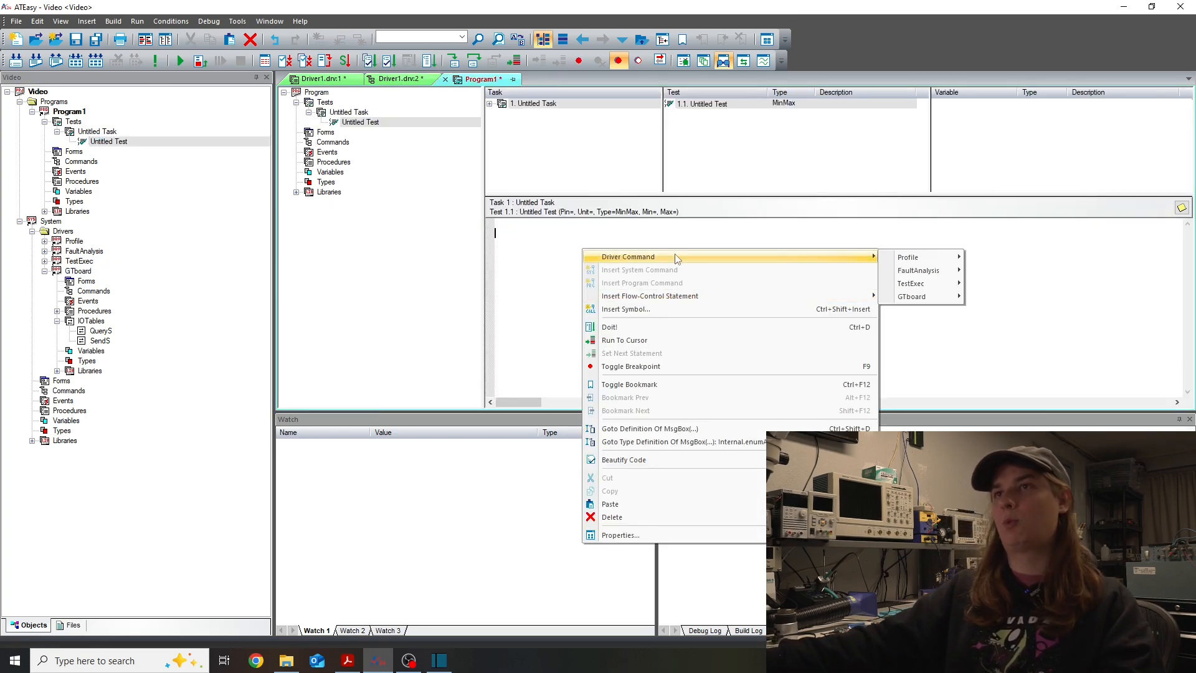
mouse_move(942, 299)
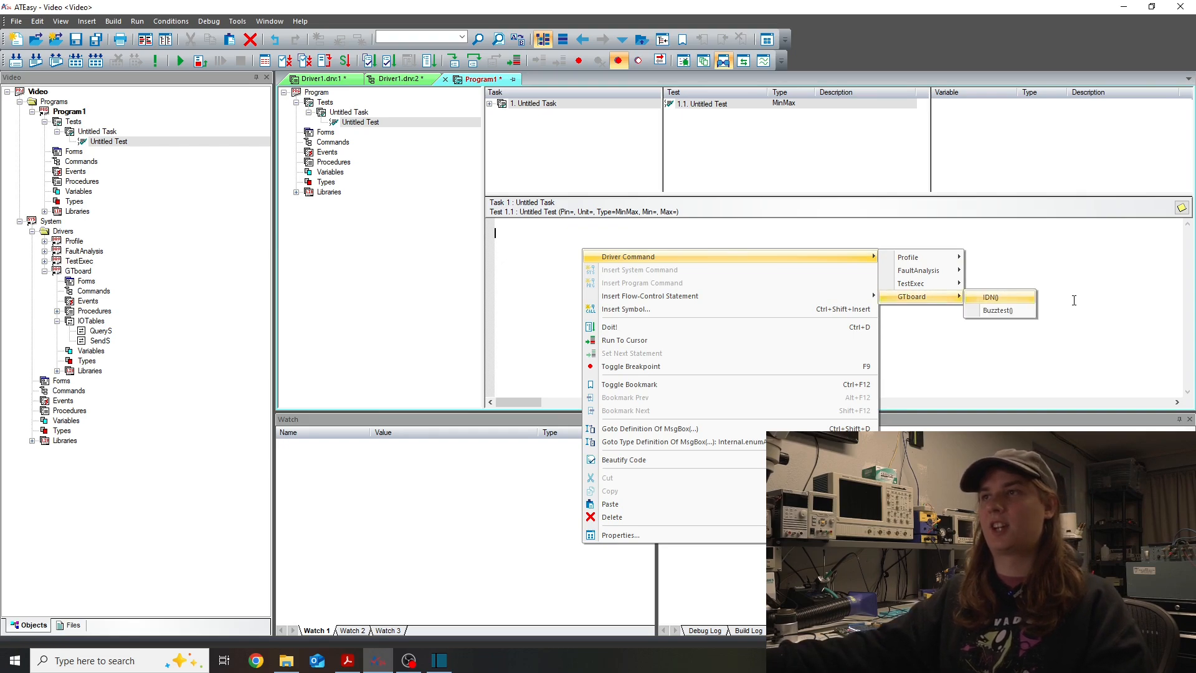
left_click(1003, 315)
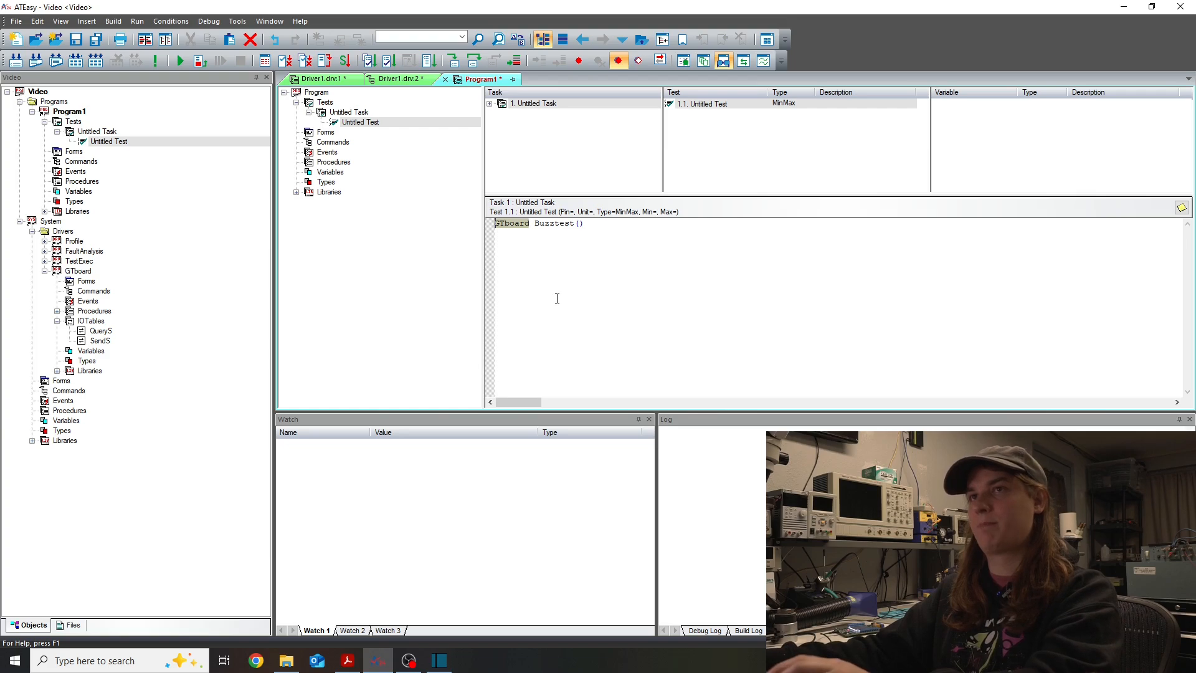
right_click(654, 259)
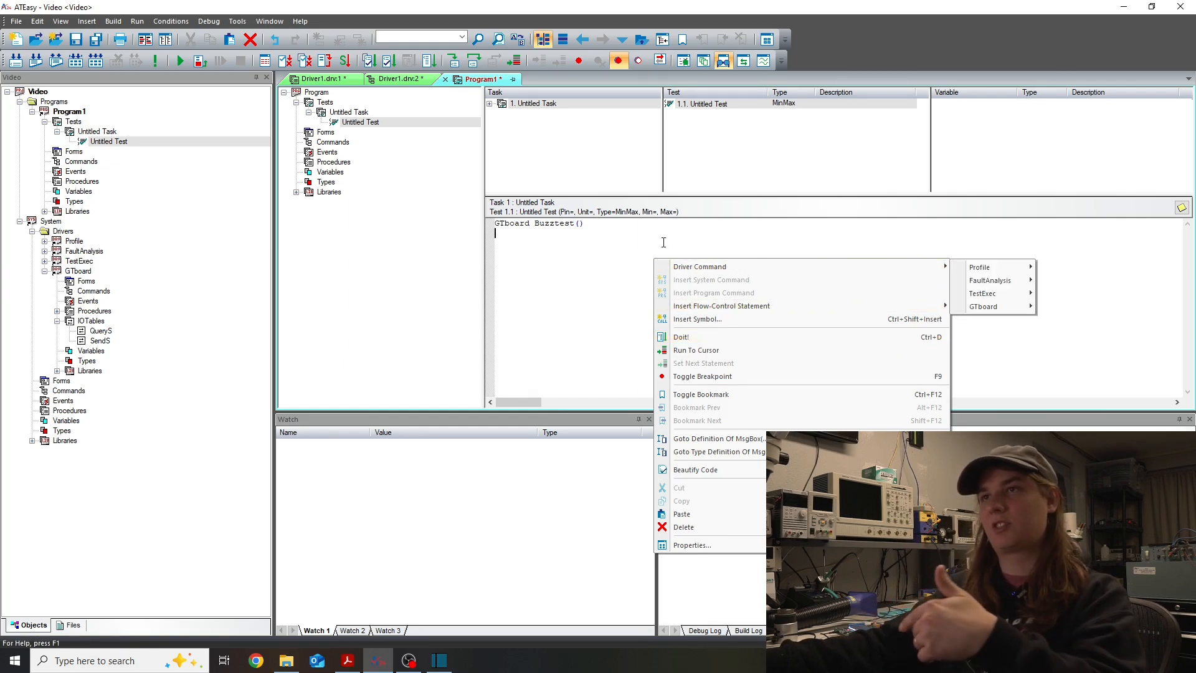
left_click(648, 245)
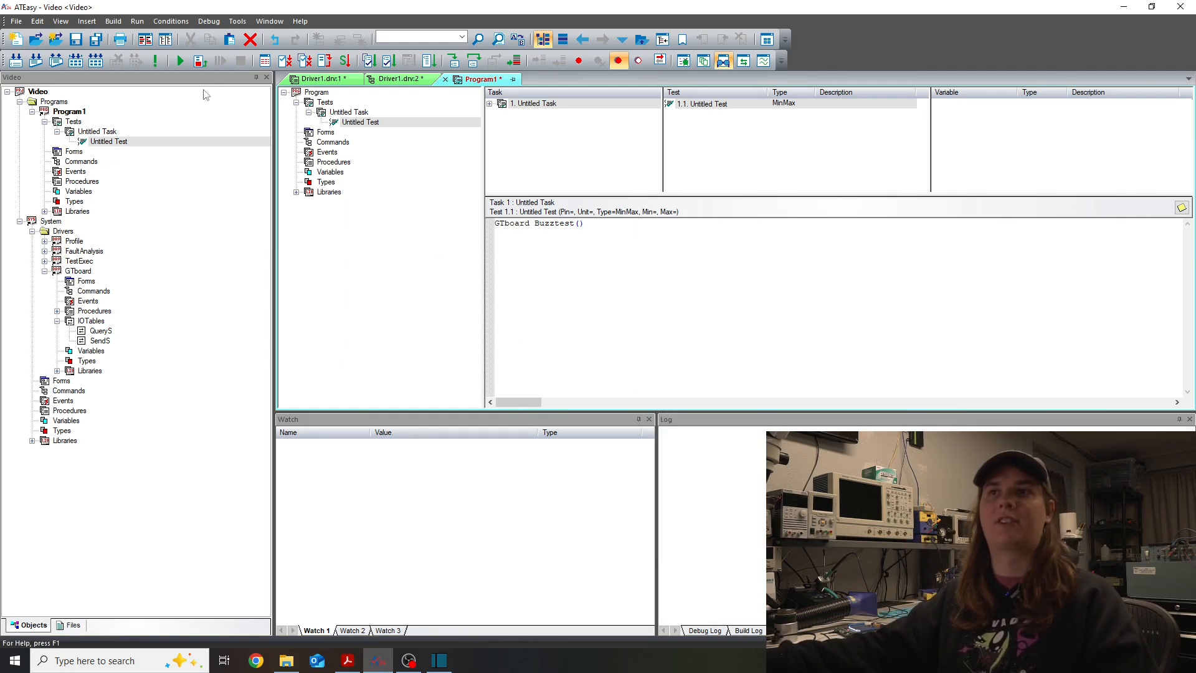
Step: Launch the project in the Test Executive and run Program1
left_click(178, 61)
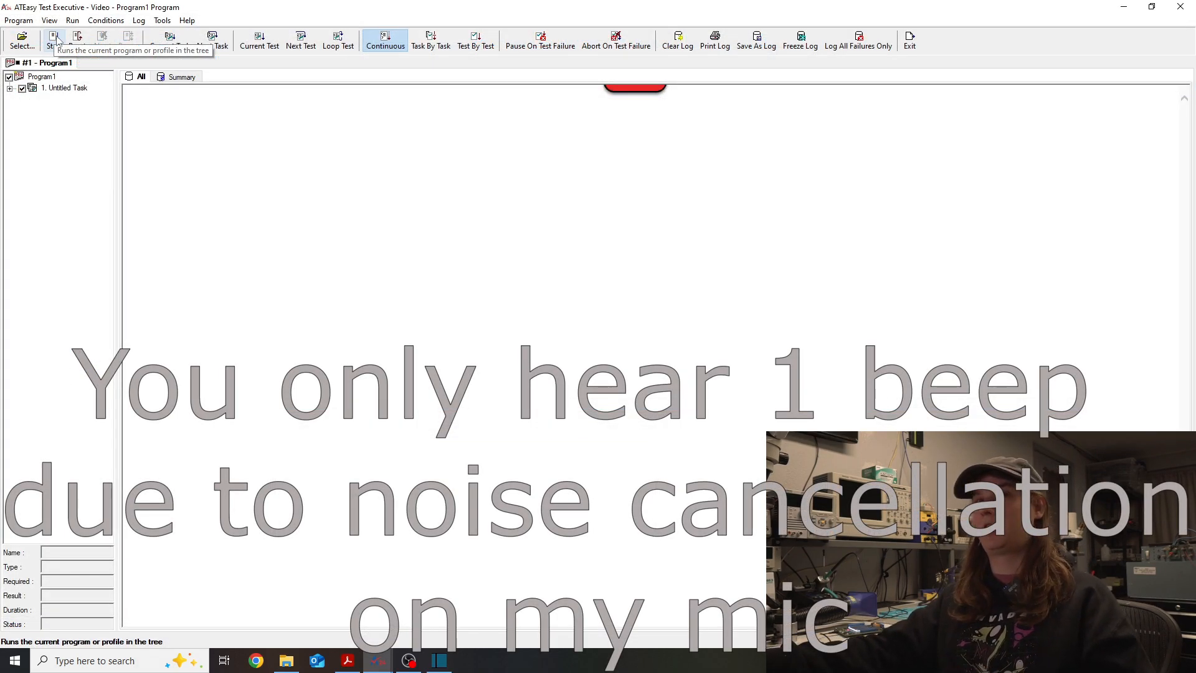
left_click(55, 39)
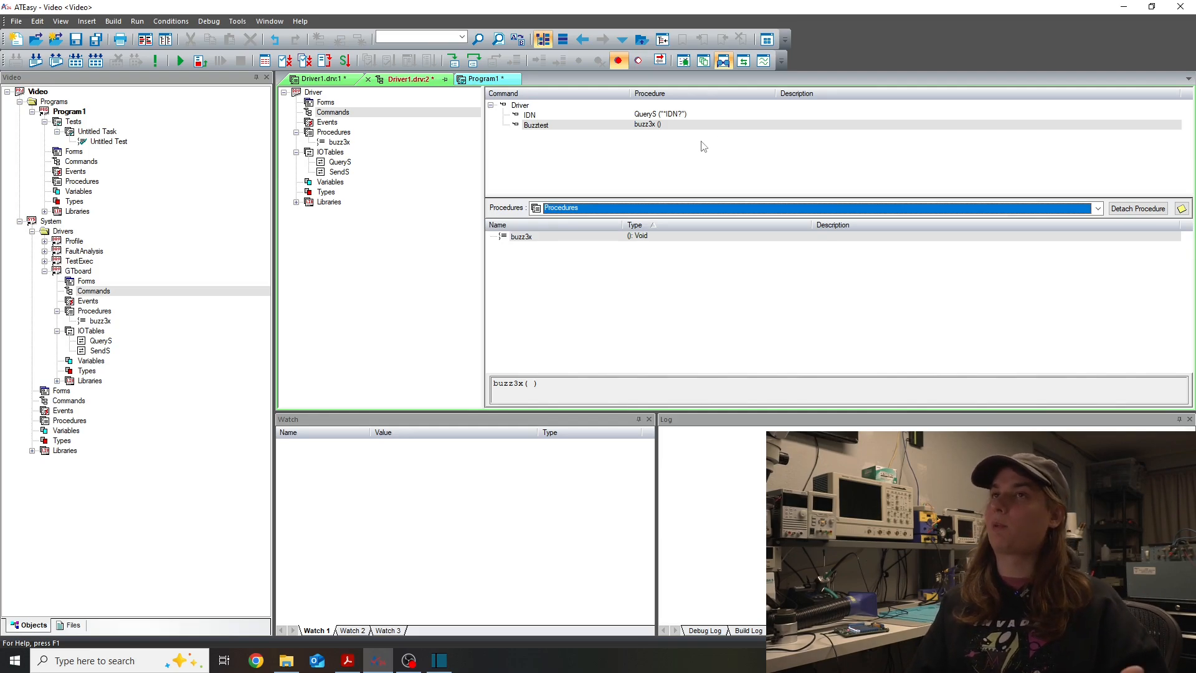
right_click(516, 170)
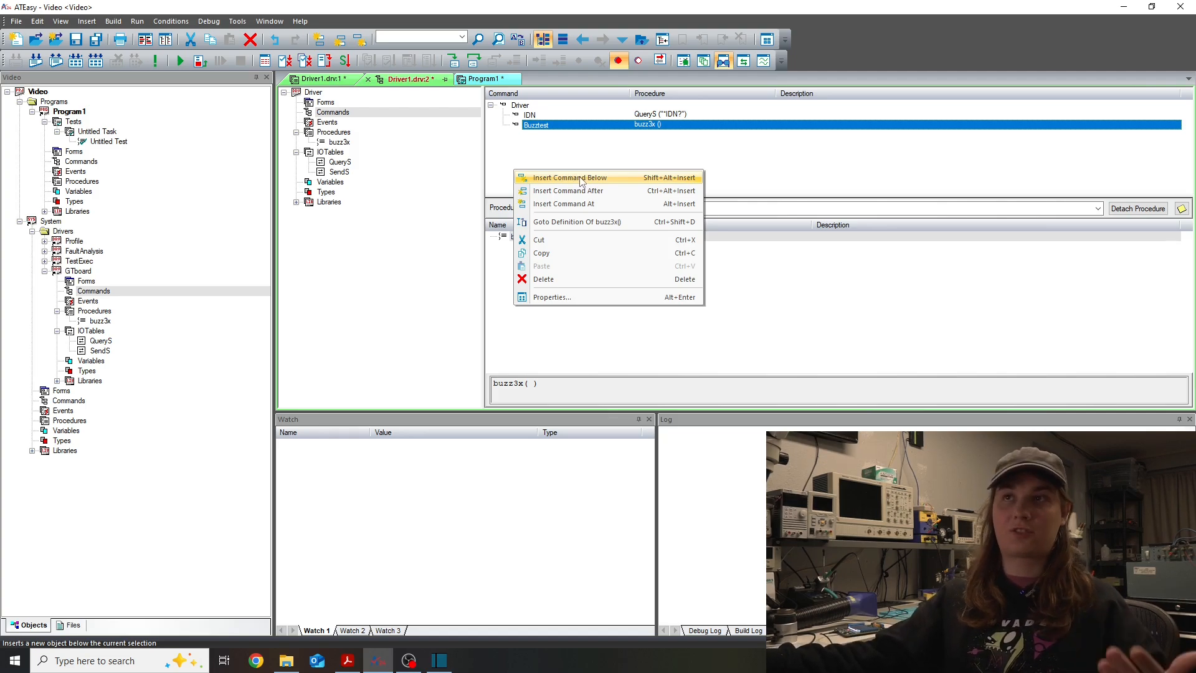
left_click(579, 179)
right_click(529, 127)
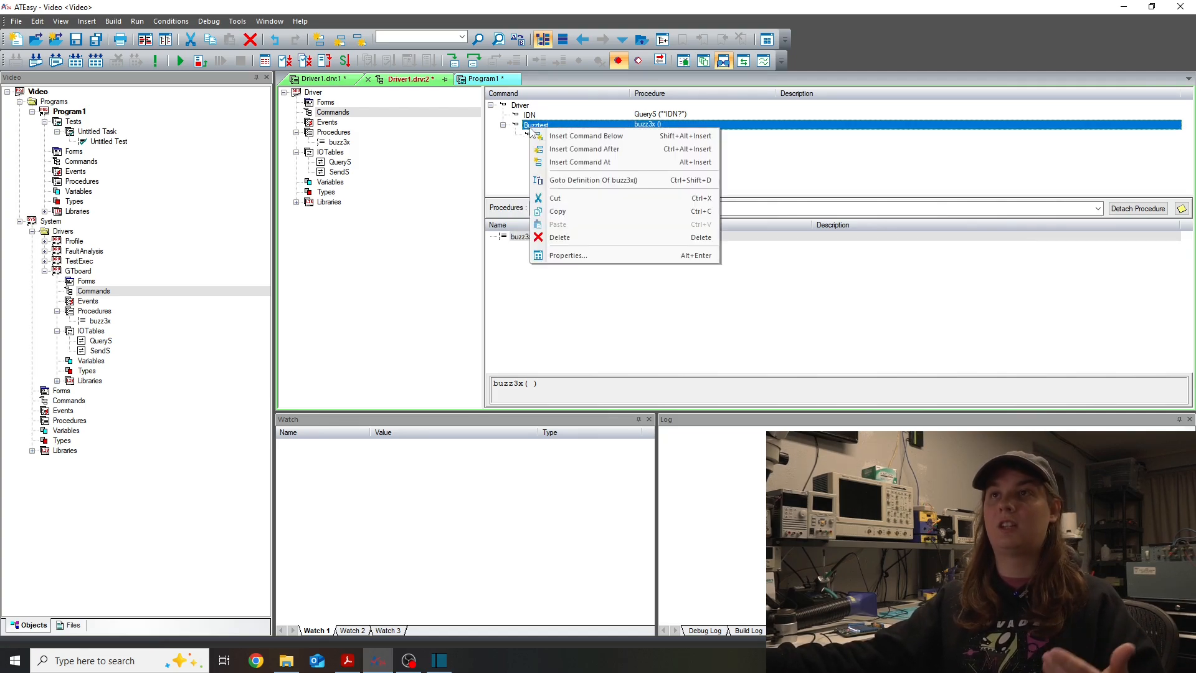
left_click(515, 134)
right_click(536, 126)
left_click(528, 134)
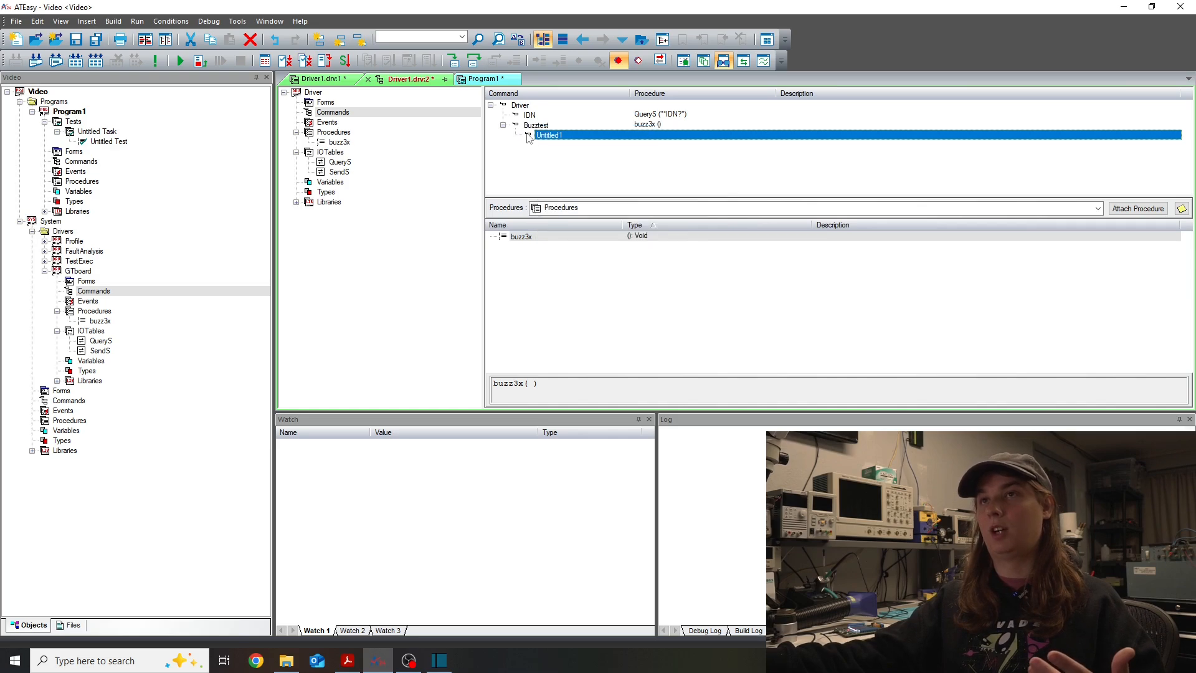
right_click(528, 132)
left_click(564, 225)
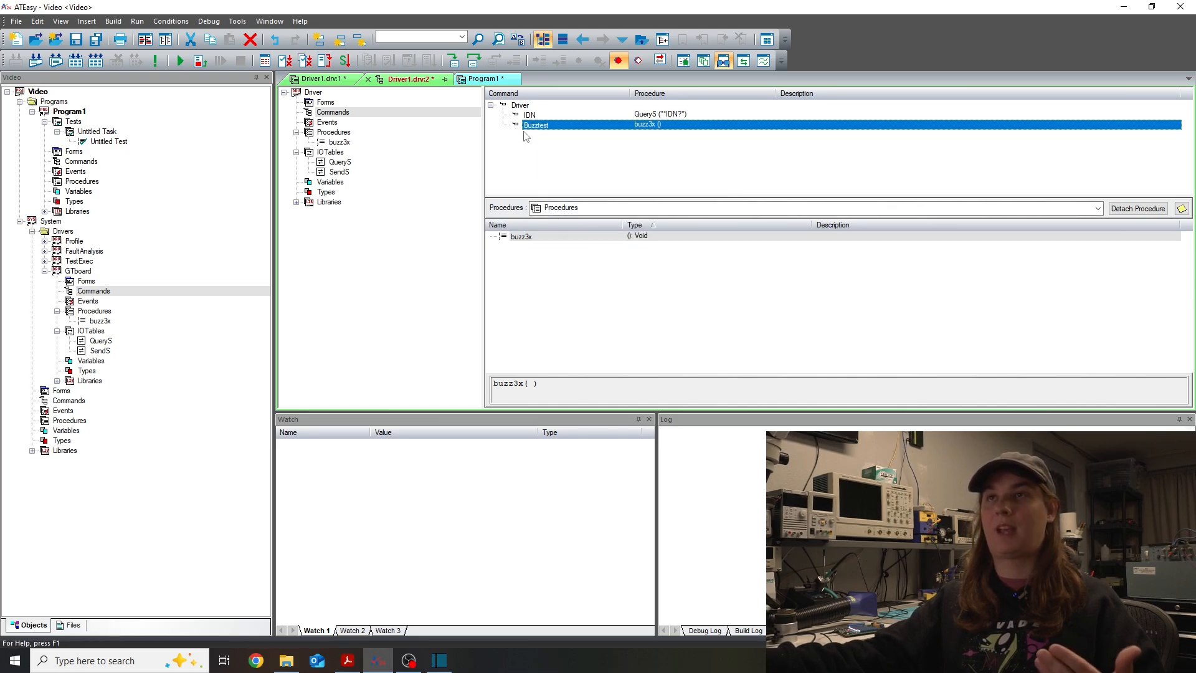
Step: Insert a command named SendS after Buzztest in the GTboard driver's Commands
right_click(525, 131)
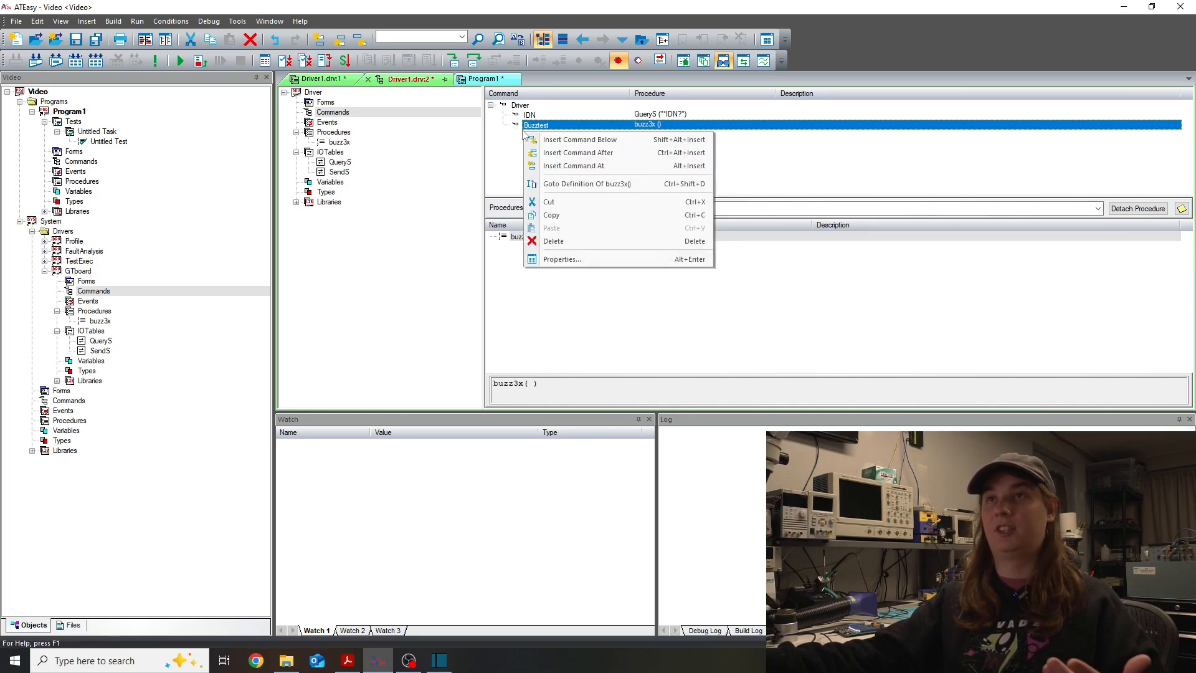
left_click(559, 152)
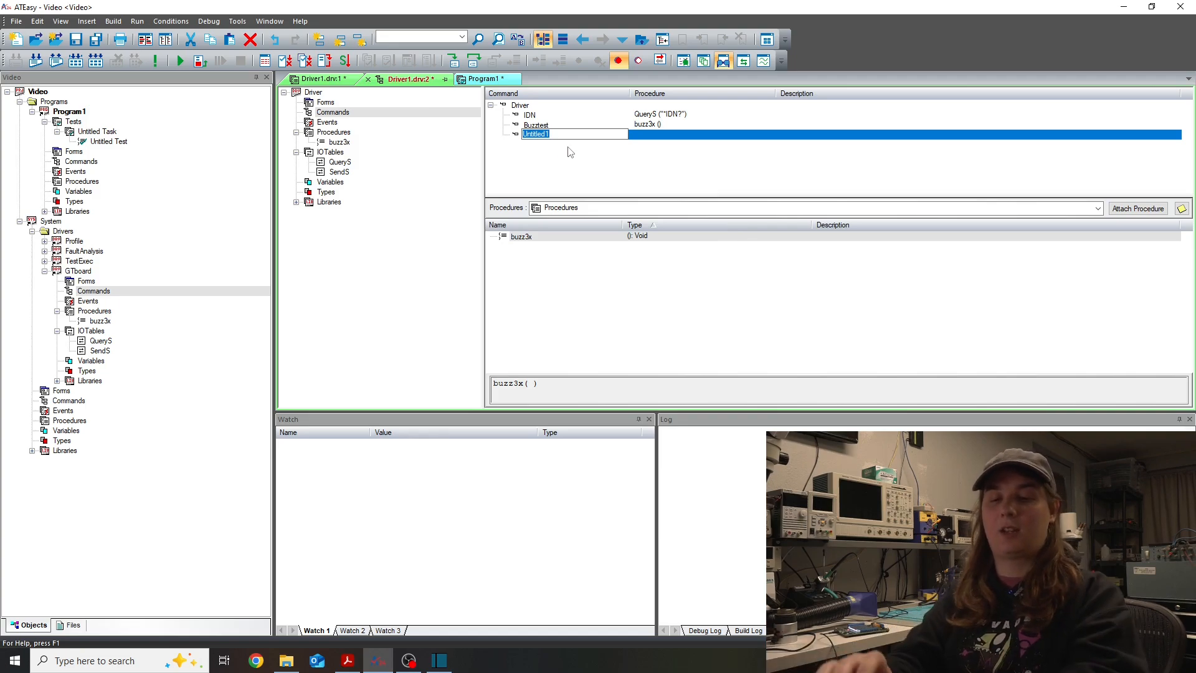
type("Send")
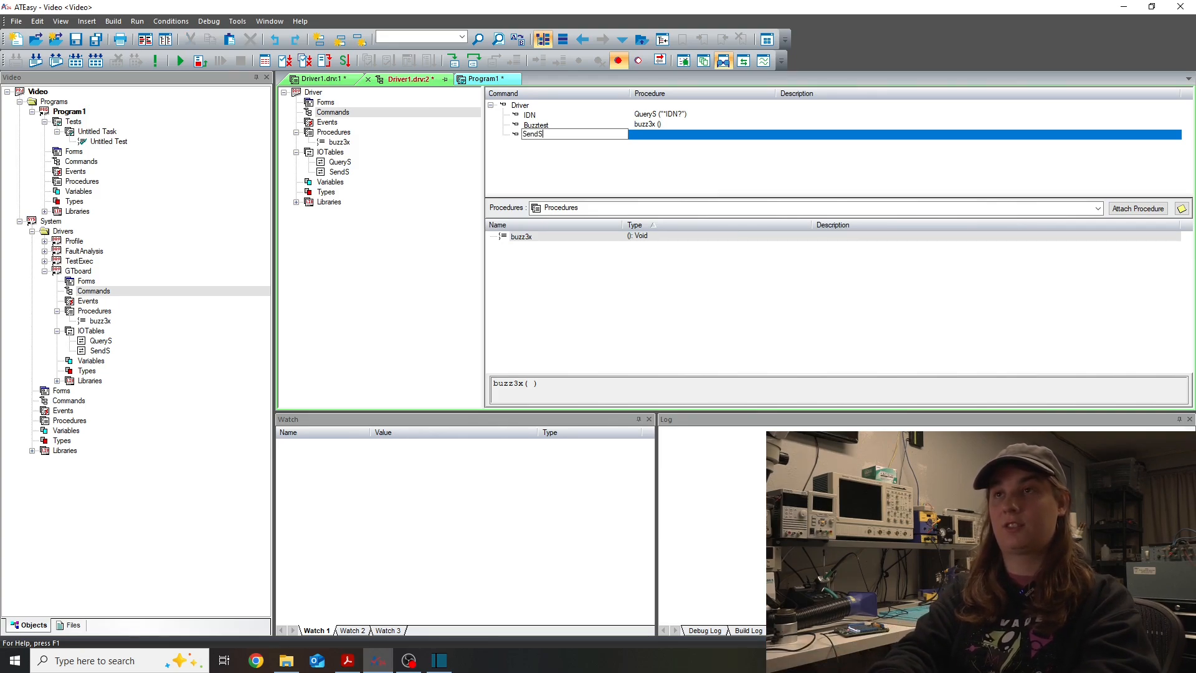
type("S")
key("Return")
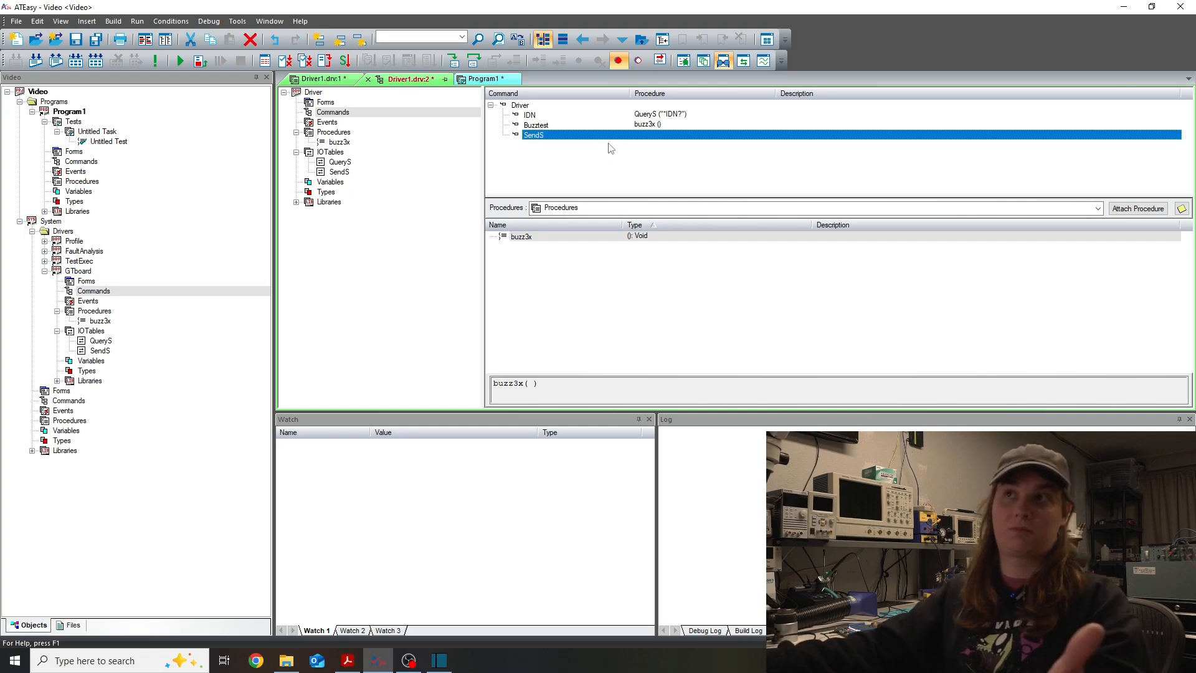
Step: Attach the SendS procedure from IOTables to the SendS command
left_click(577, 209)
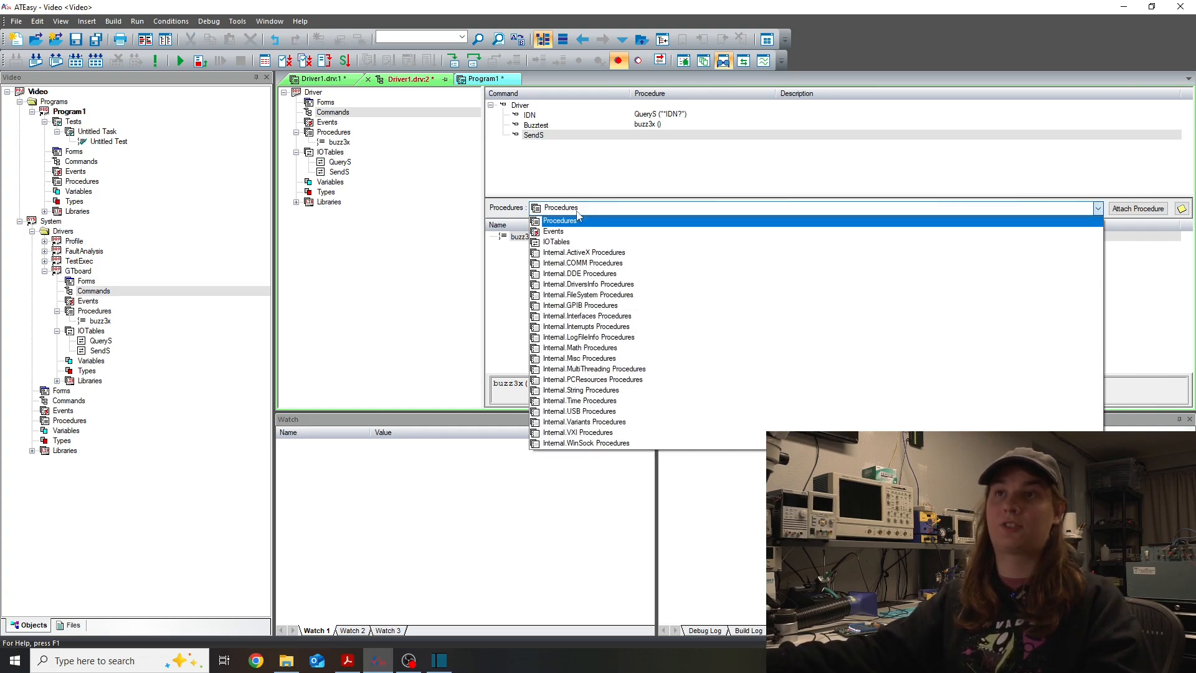
left_click(580, 244)
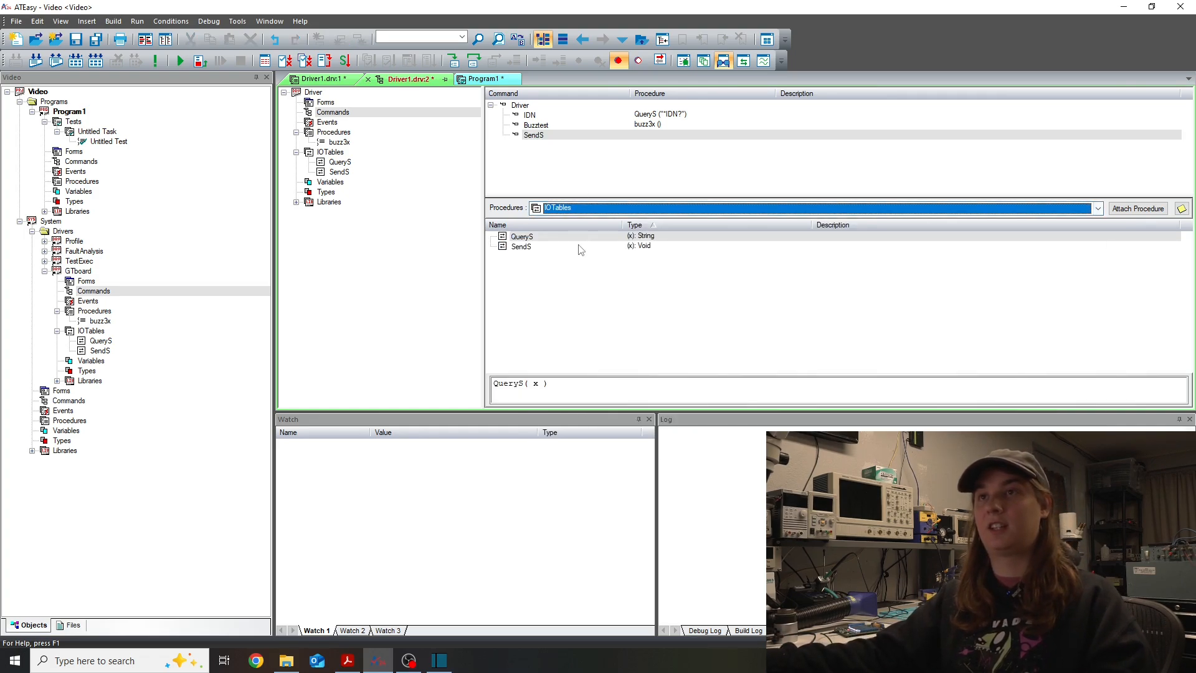
left_click(568, 247)
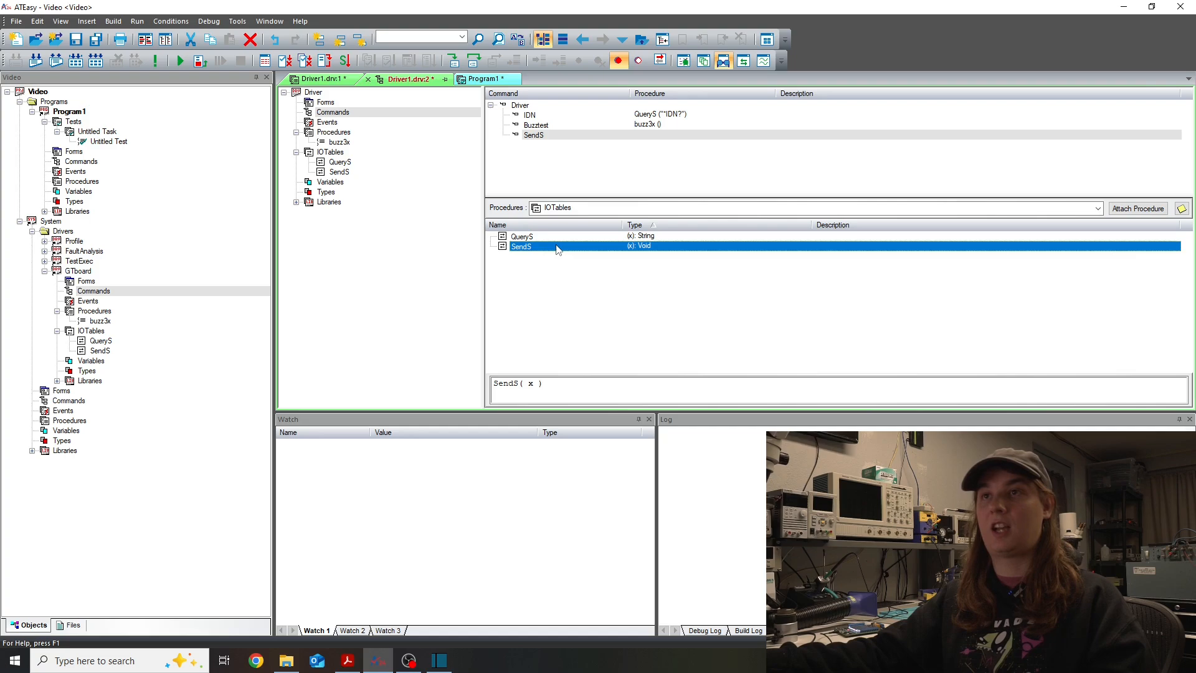
left_click(1137, 209)
left_click(787, 116)
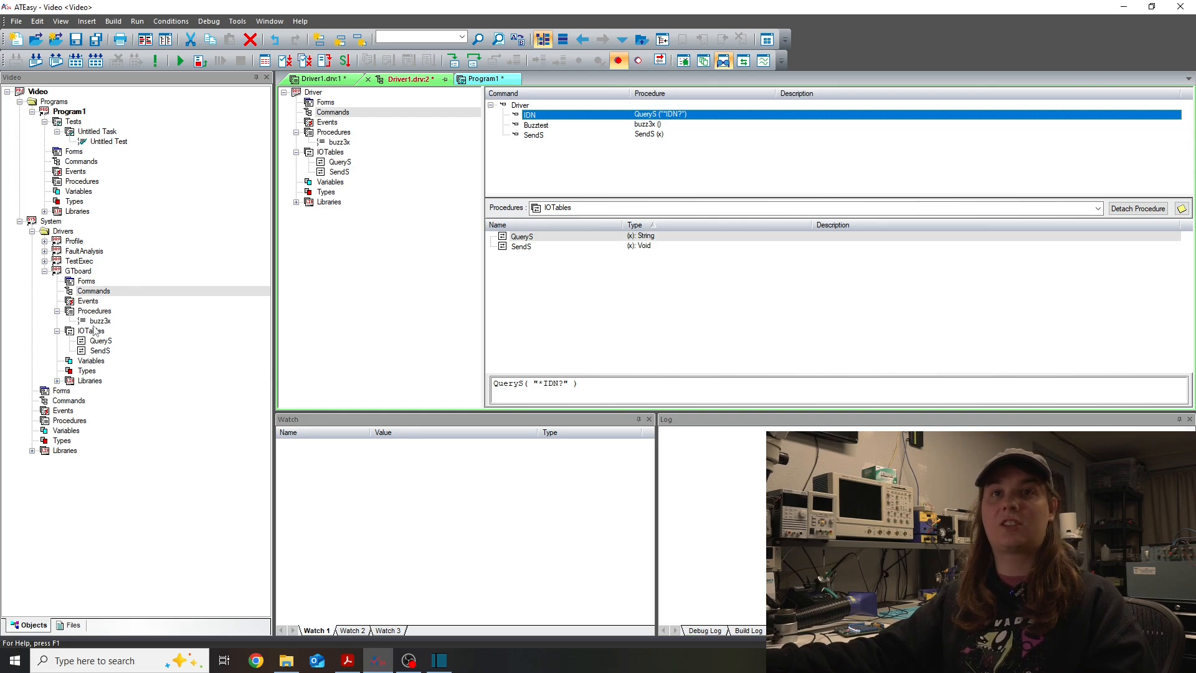
Step: Open the code of Program1's Untitled Test and delete the GTboard Buzztest() line
double_click(83, 143)
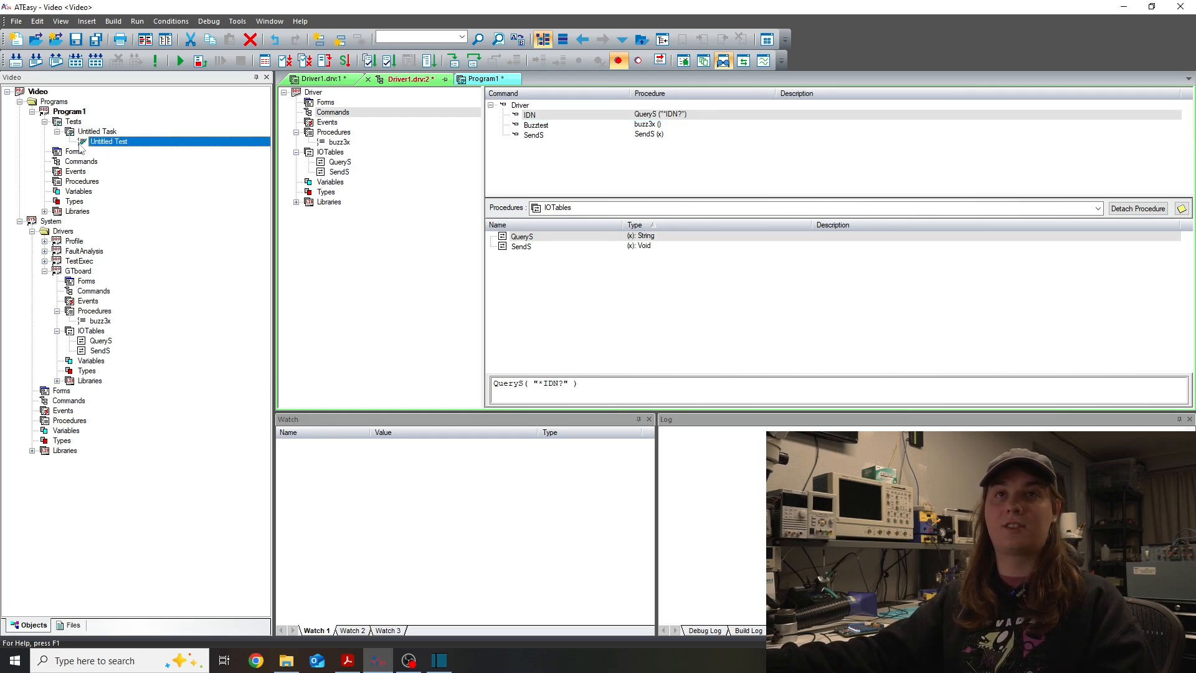
left_click(612, 232)
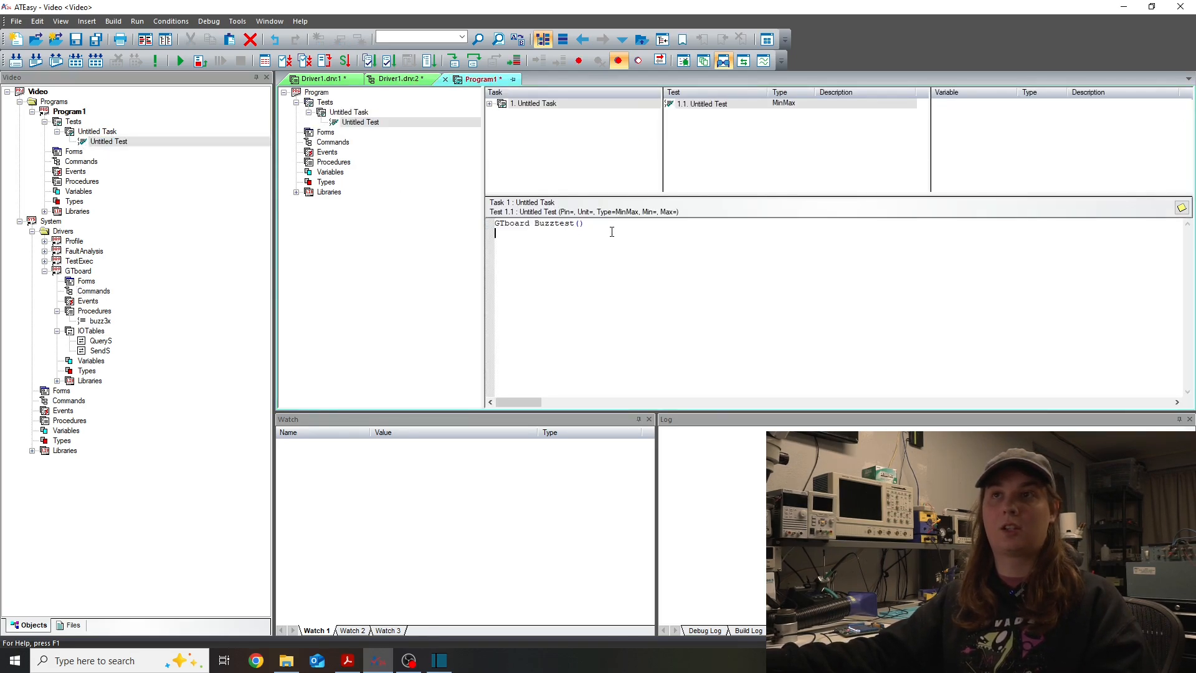
left_click_drag(623, 235, 495, 226)
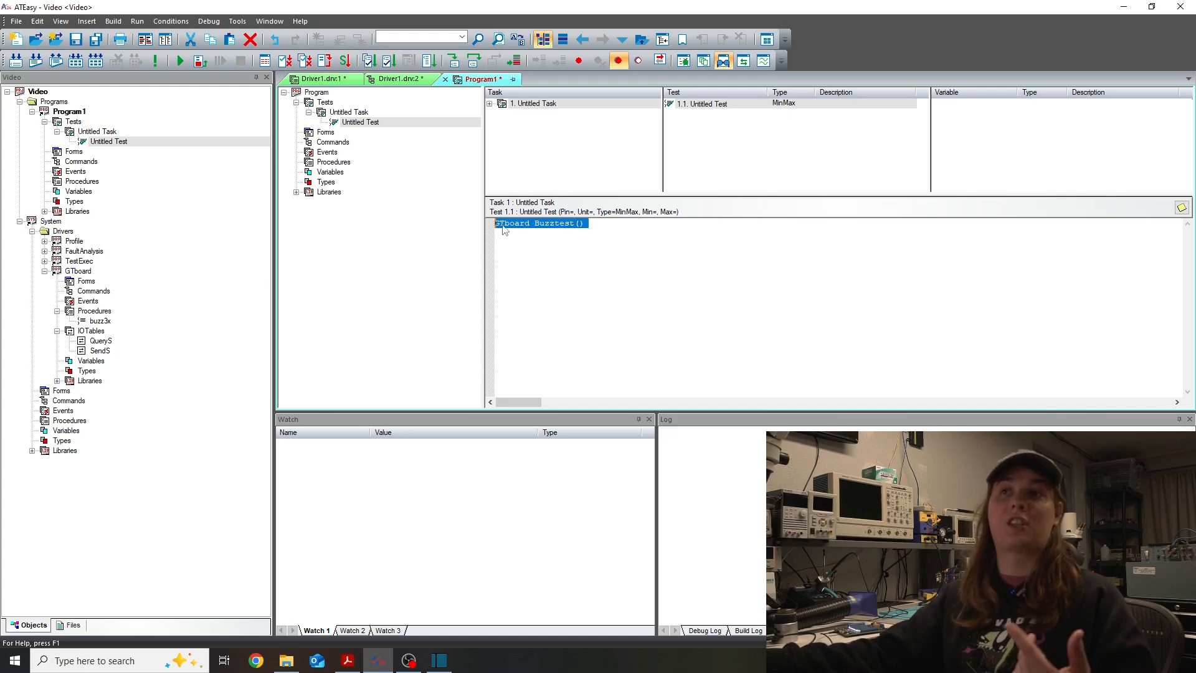
key("BackSpace")
Step: Insert the GTboard driver command SendS with "BUZZ ON" as its string argument
right_click(598, 251)
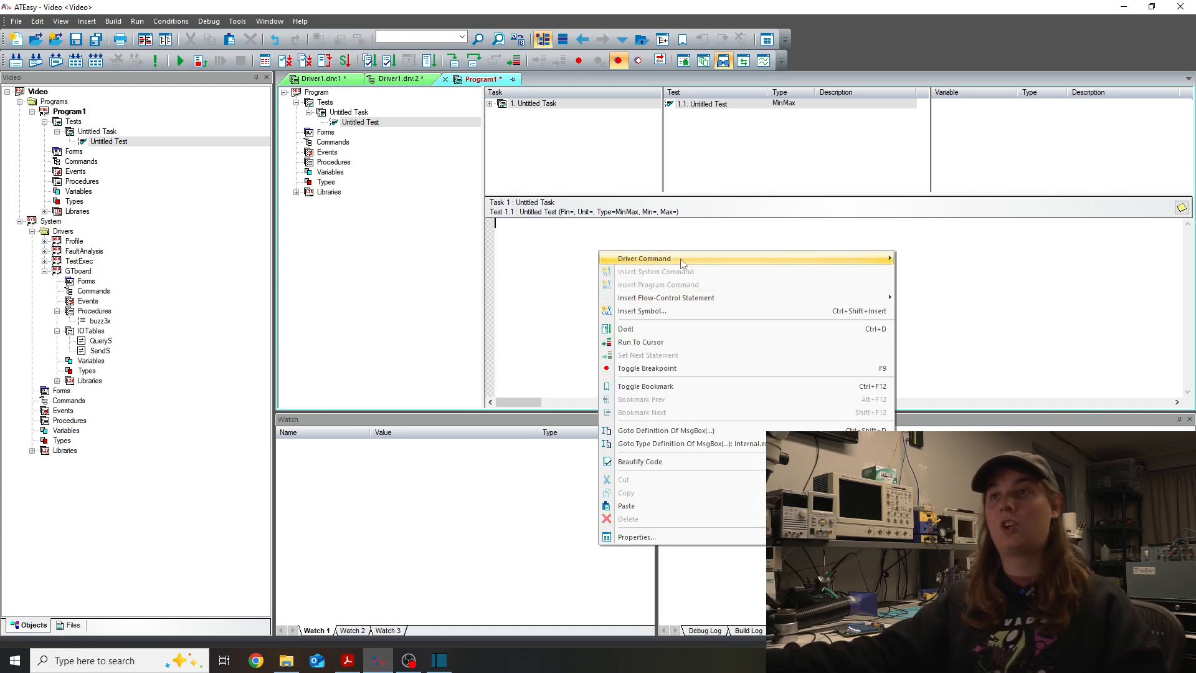
mouse_move(682, 260)
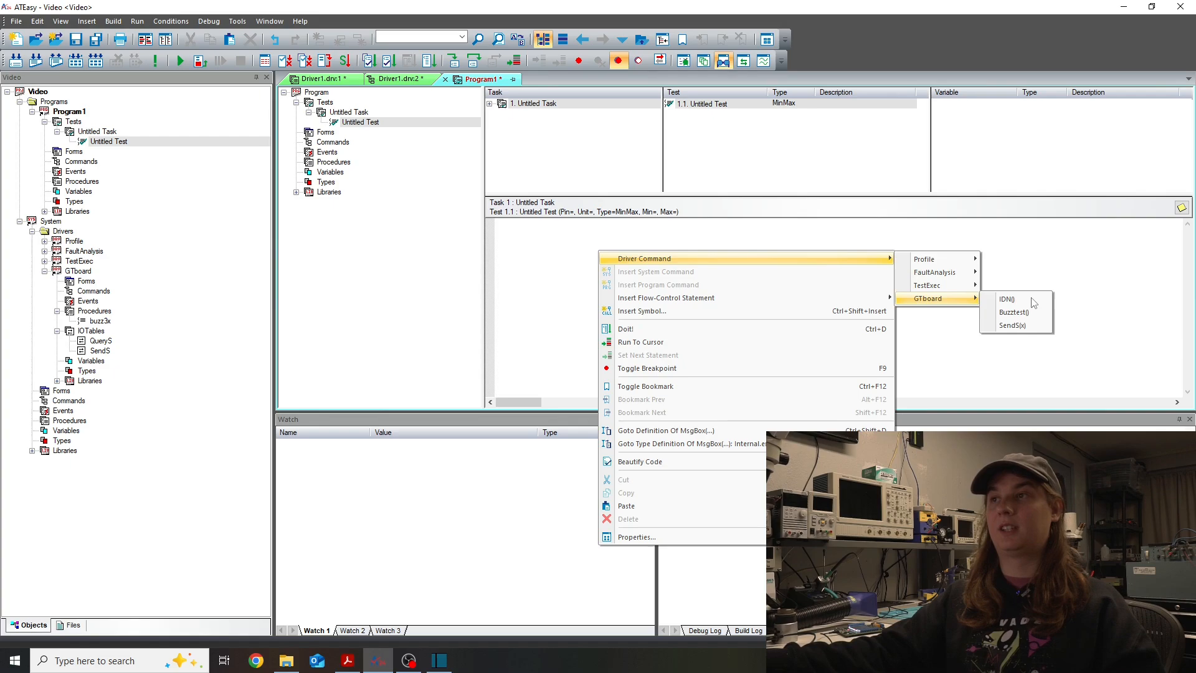
left_click(1012, 324)
type("\"")
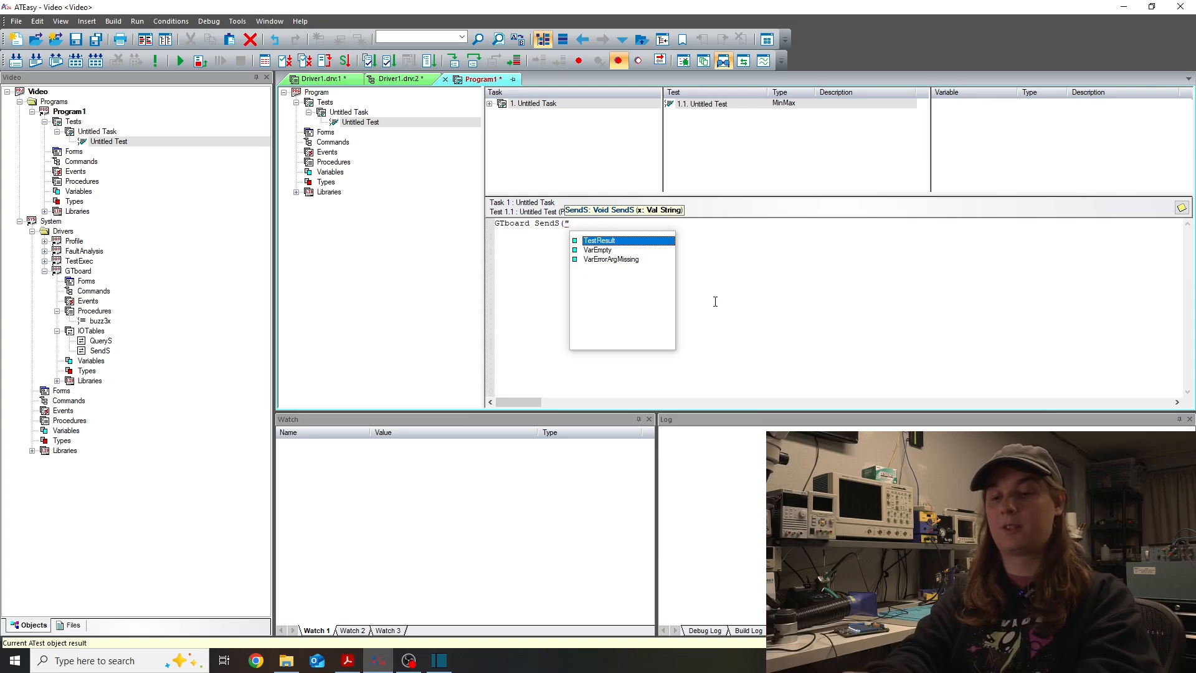
type("BUZZ ON")
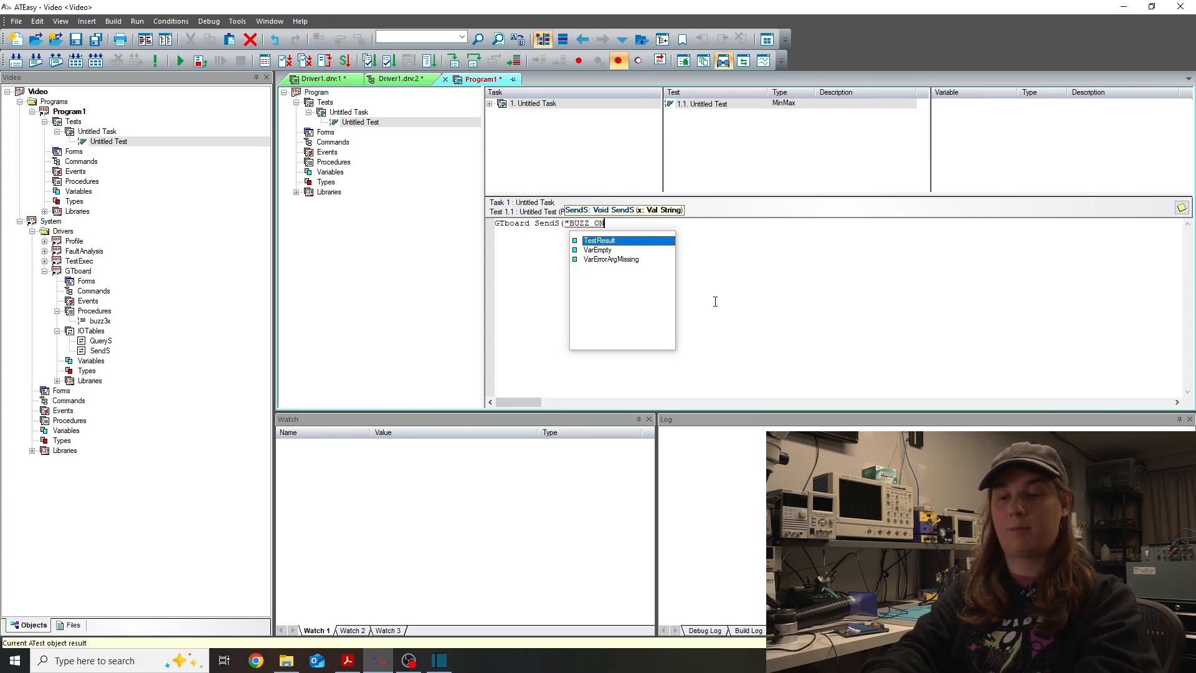
type("\")")
Step: Add a Delay(150) line below the SendS command
key("Return")
type("delay")
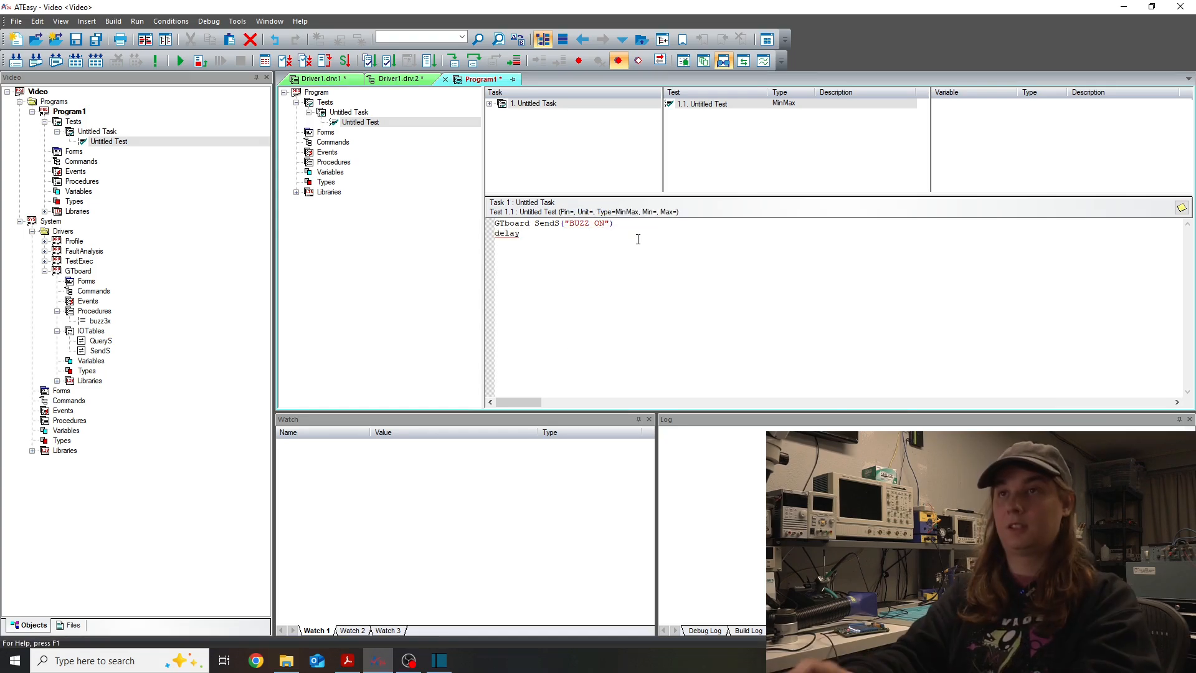
type("(150)")
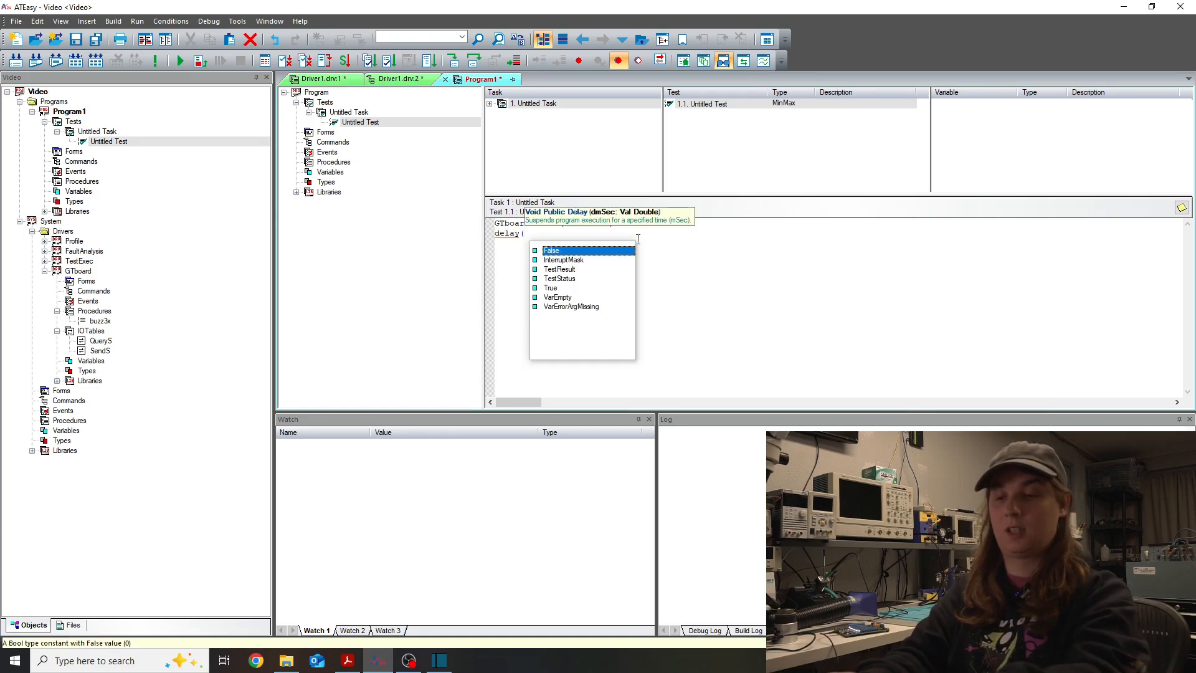
key("Return")
Step: Copy the GTboard SendS("BUZZ ON") line and paste it below the delay
left_click_drag(624, 224, 420, 212)
key("ctrl+c")
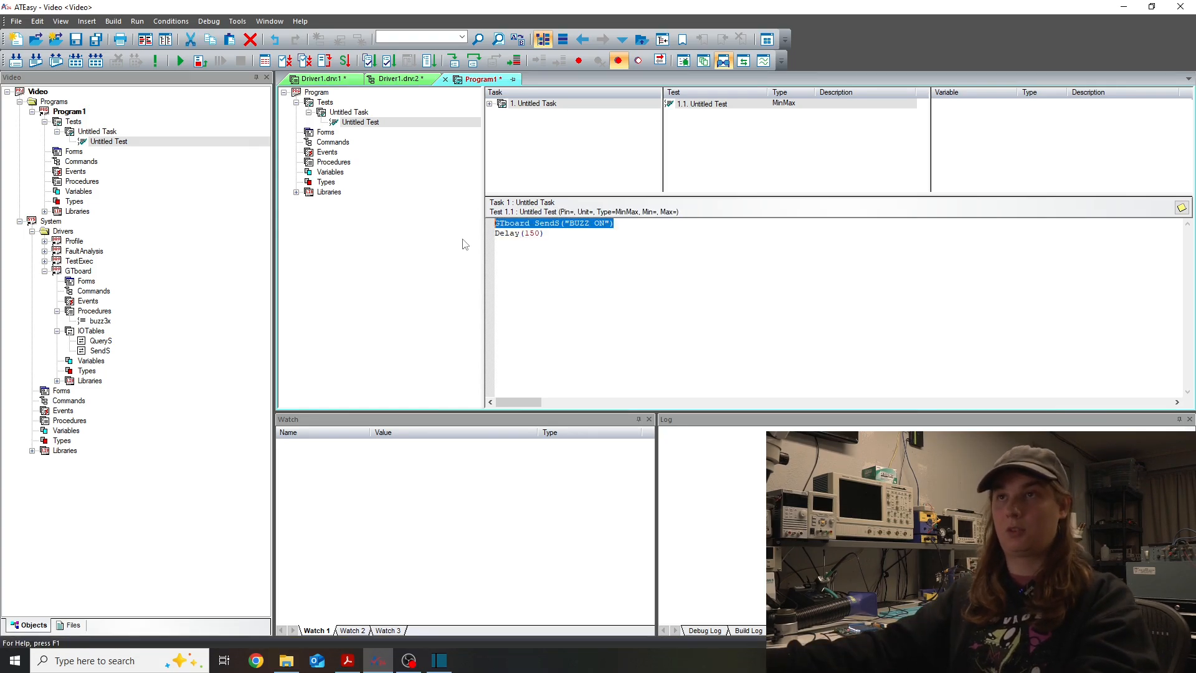
left_click(539, 255)
key("ctrl+v")
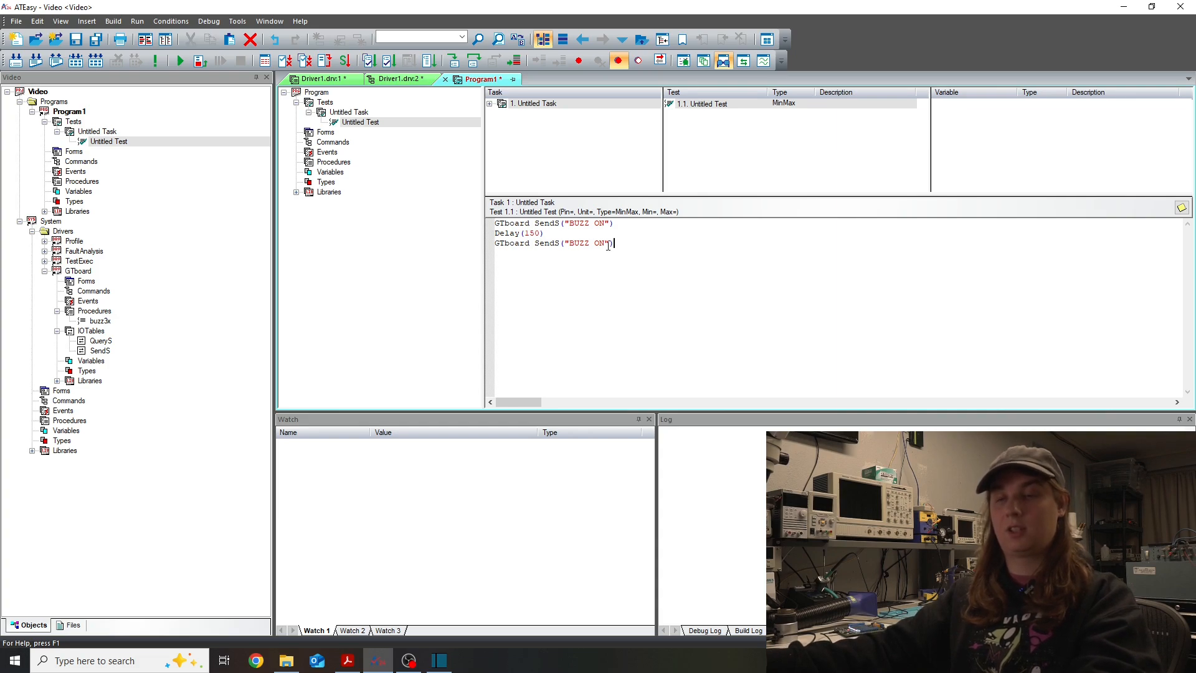
Step: Change the string argument of the SendS command below the delay to "BUZZ OFF"
key("Left")
key("Left")
key("BackSpace")
key("BackSpace")
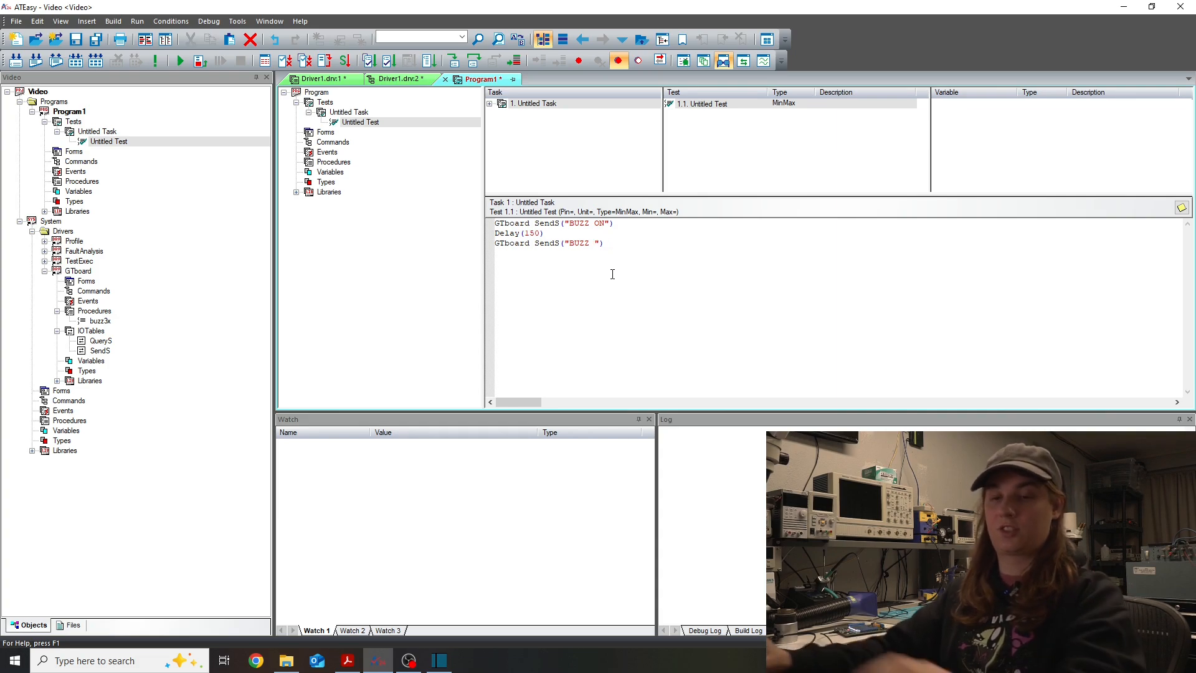
type("OFF")
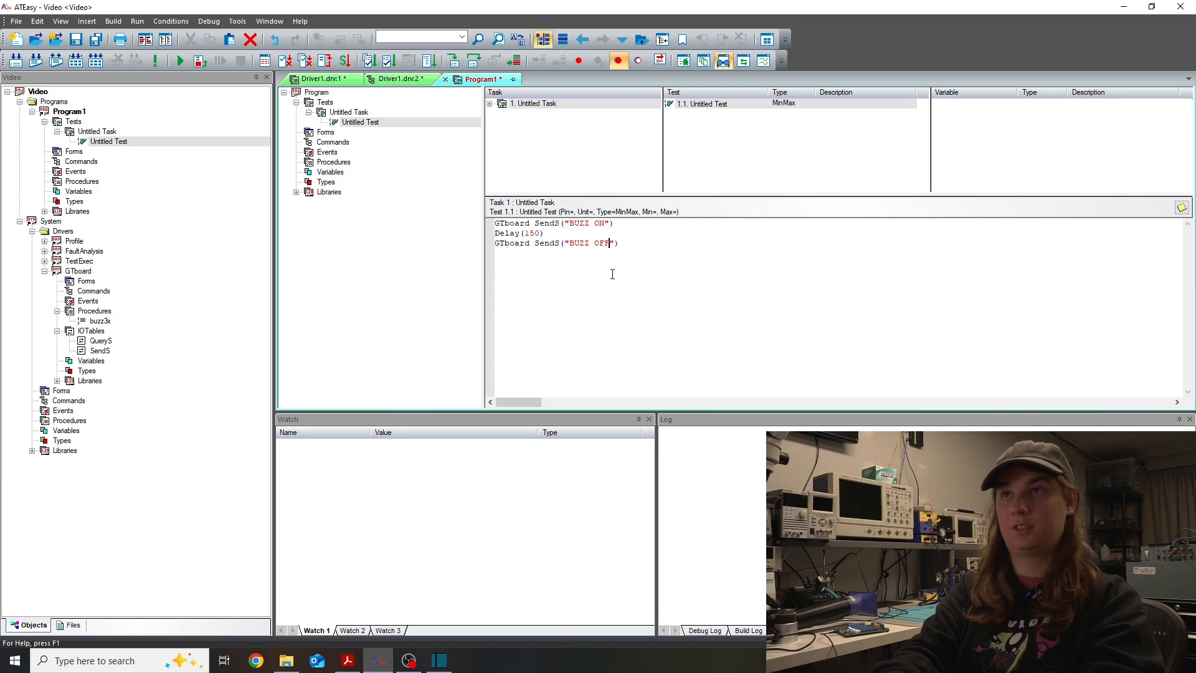
Step: Run Program1 in the Test Executive, then close the Test Executive and return to the test code
left_click(178, 61)
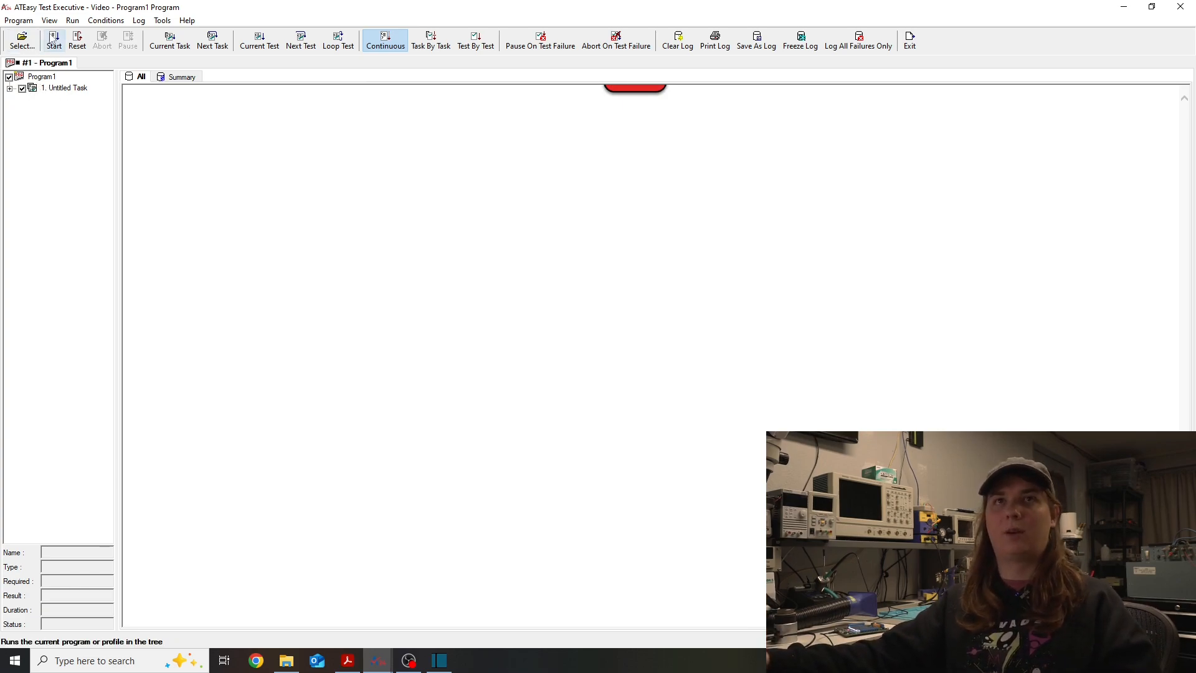
left_click(53, 39)
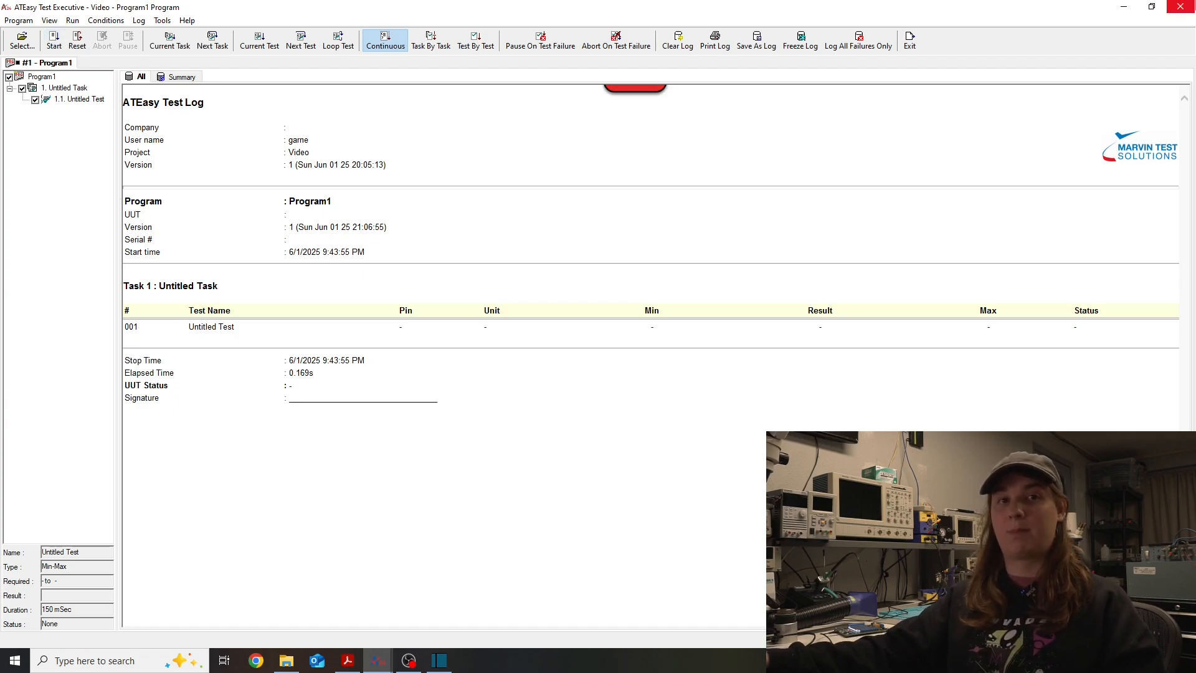
left_click(1180, 6)
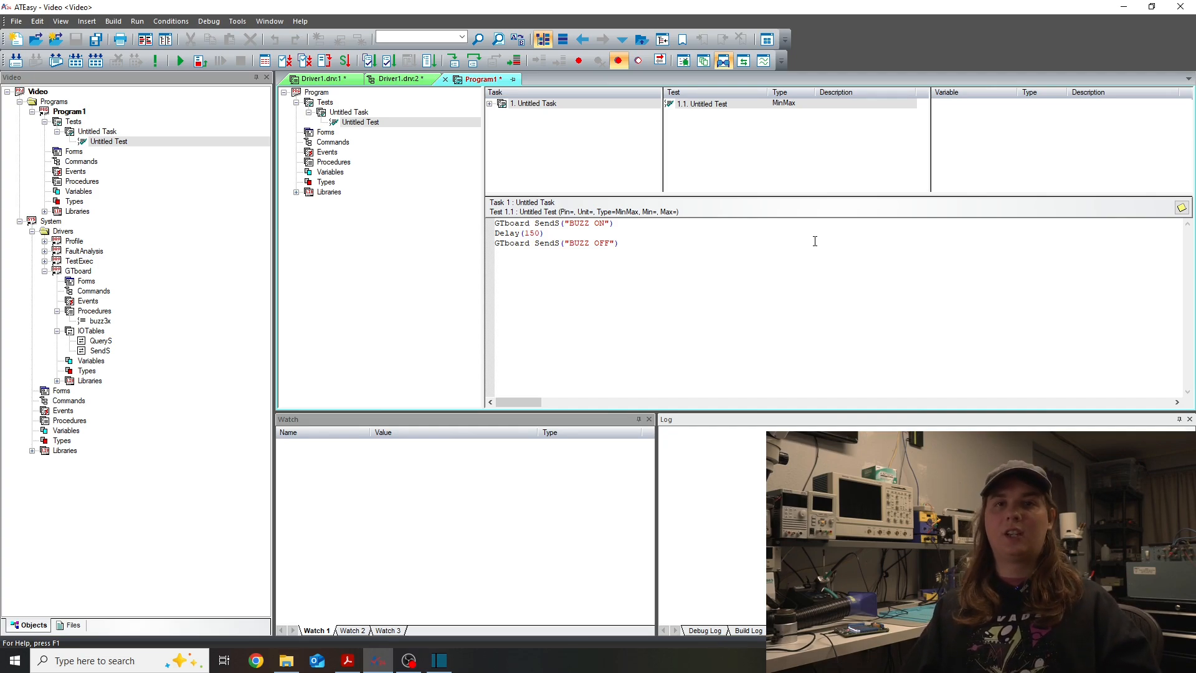
right_click(607, 243)
key("Escape")
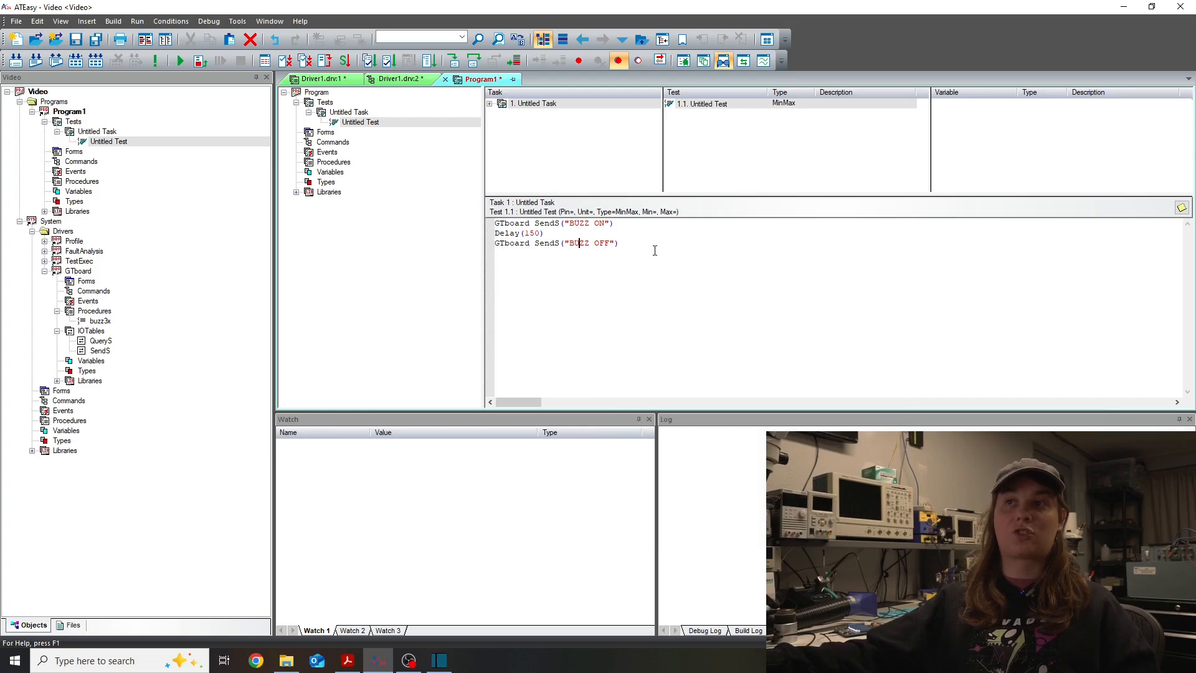
right_click(661, 253)
mouse_move(723, 257)
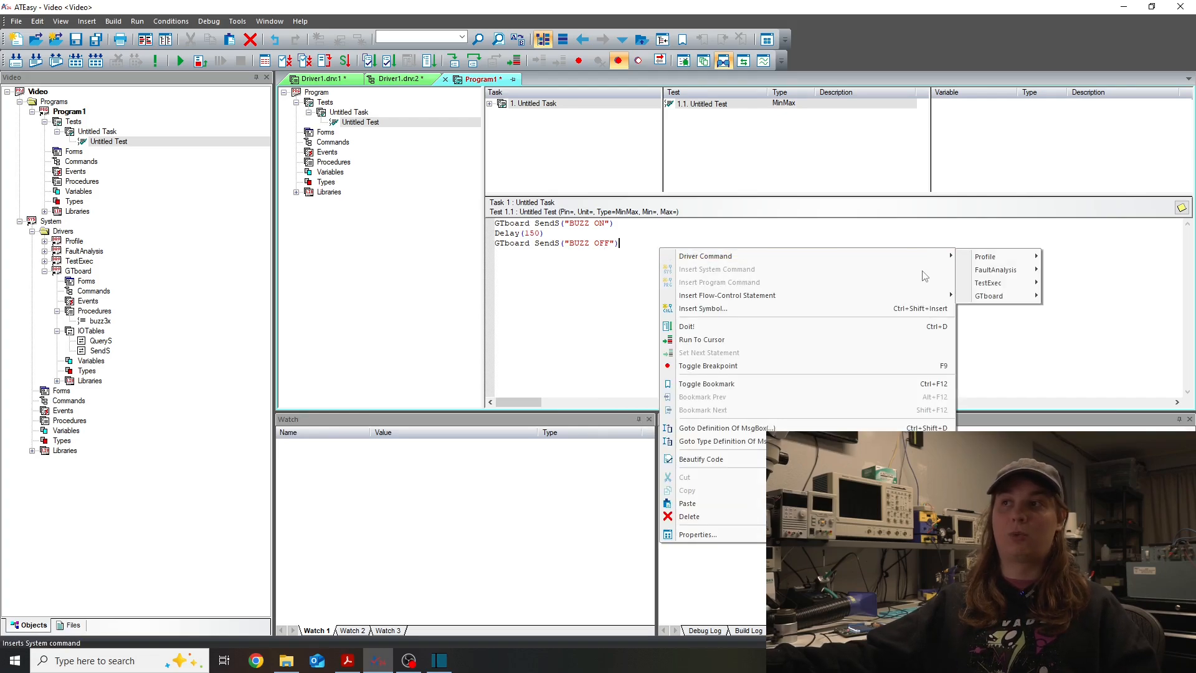
left_click(580, 267)
left_click(629, 249)
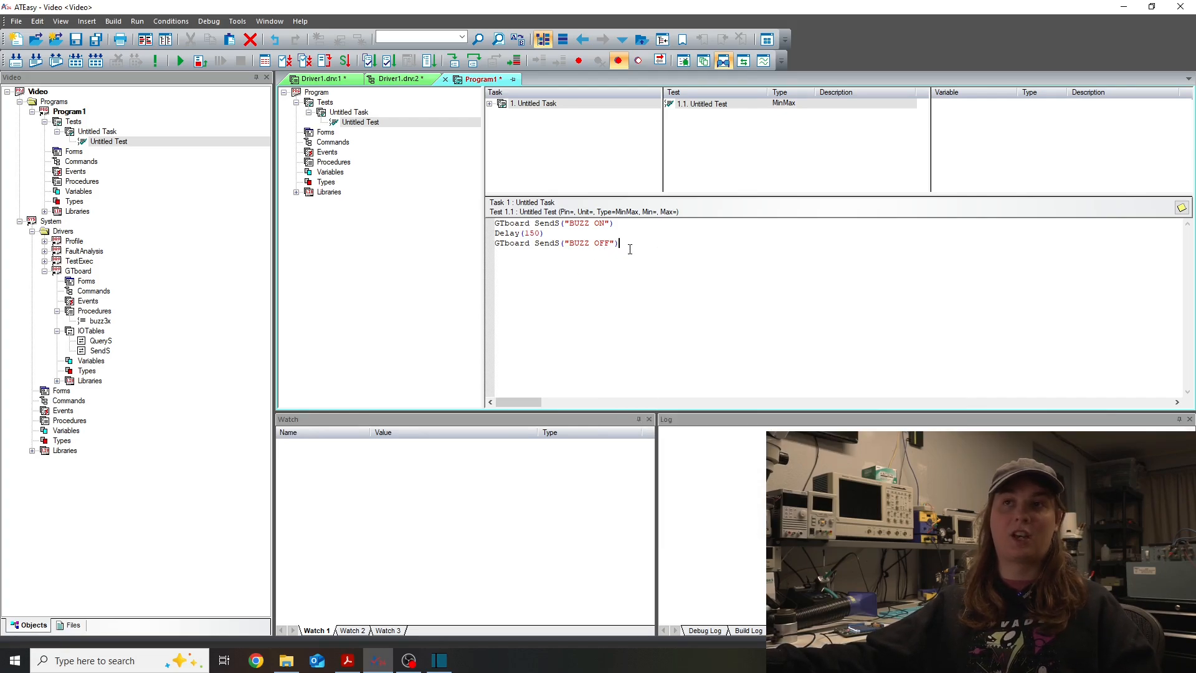
Step: Add a GTboard IDN() command on a new line below the SendS("BUZZ OFF") line
key("Return")
type("Gt")
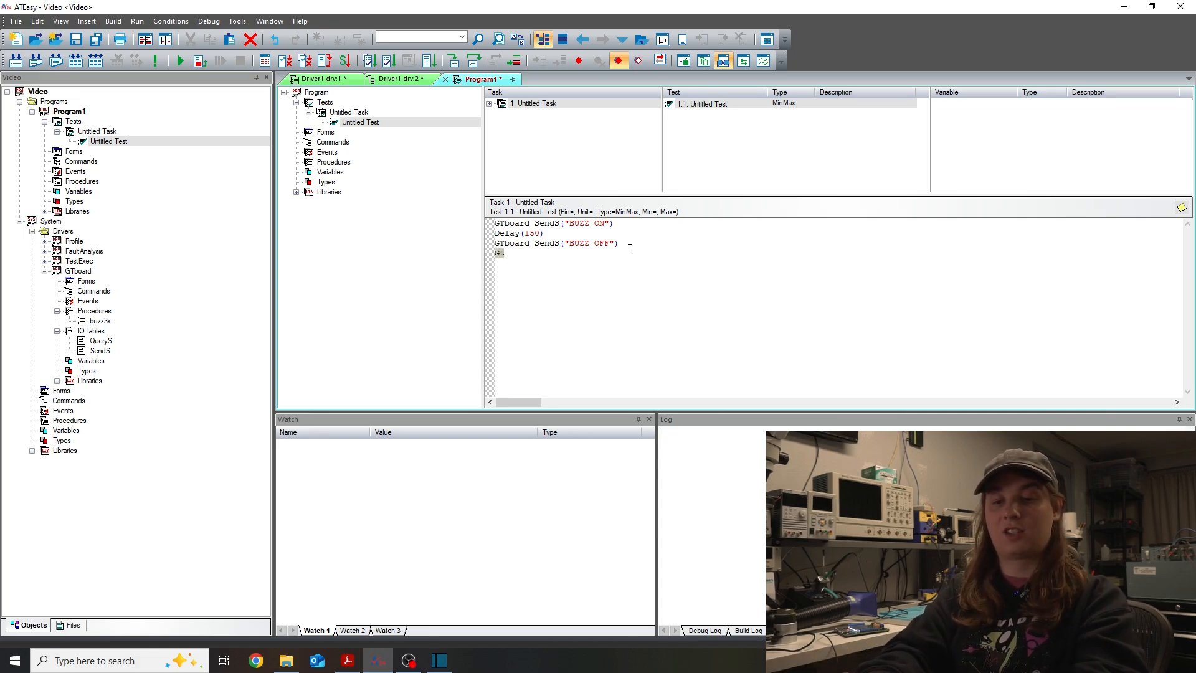
key("BackSpace")
type("Tb")
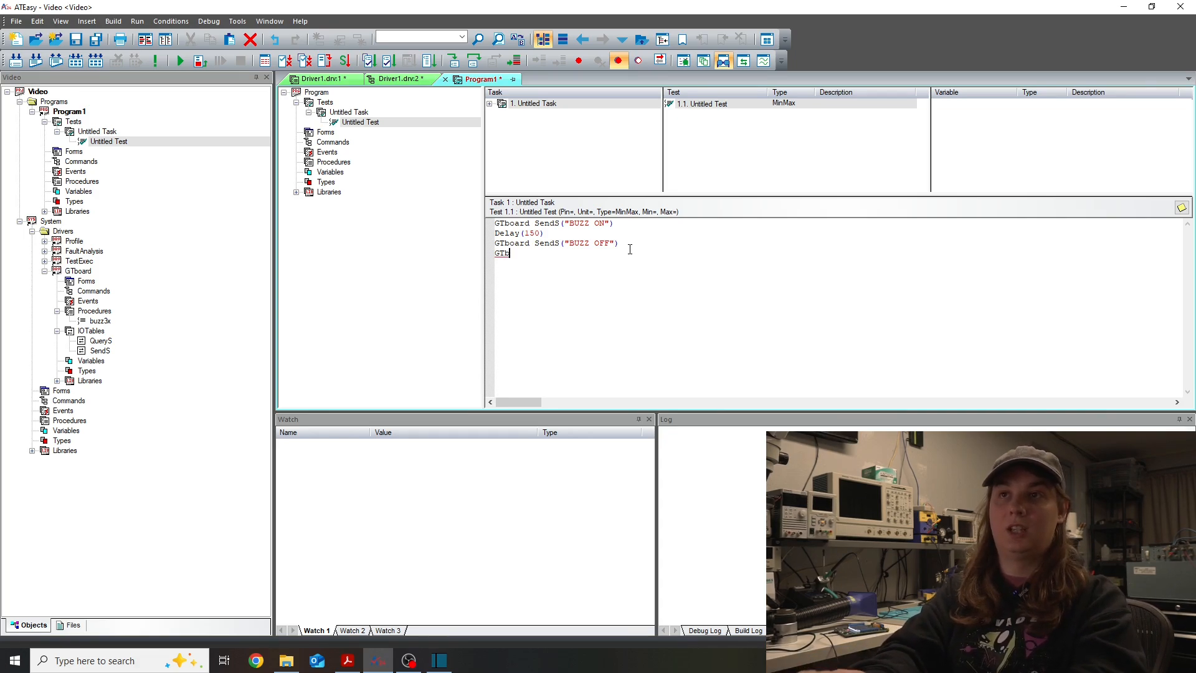
type("oard")
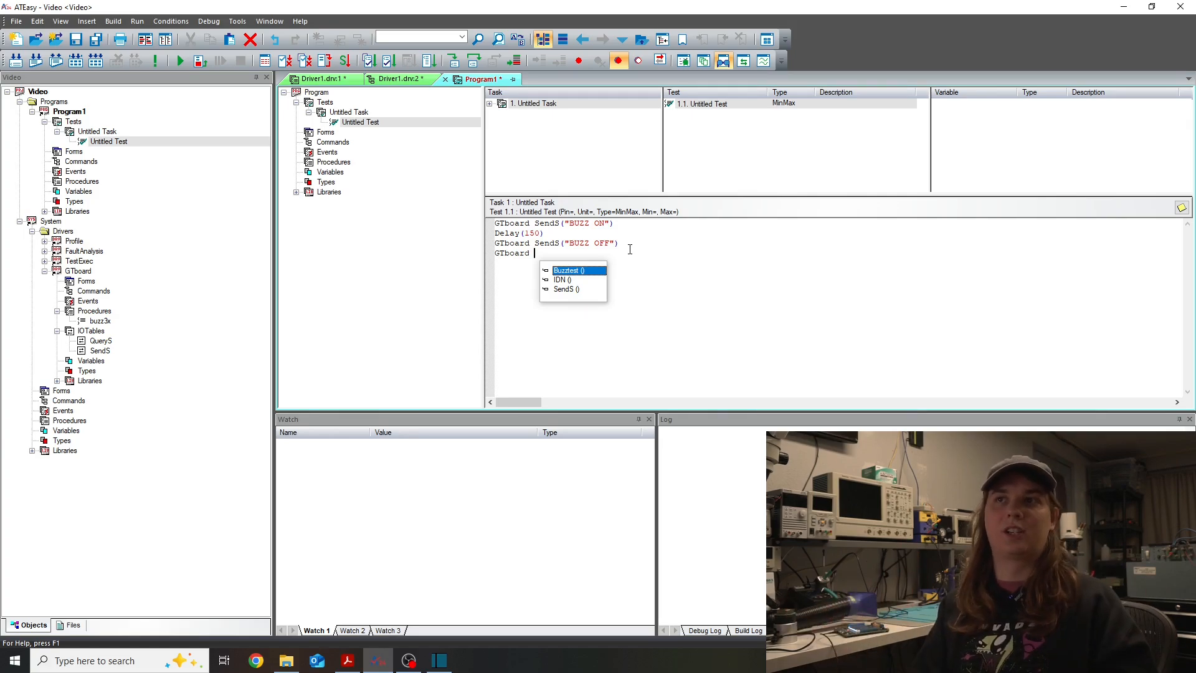
key("Down")
key("Return")
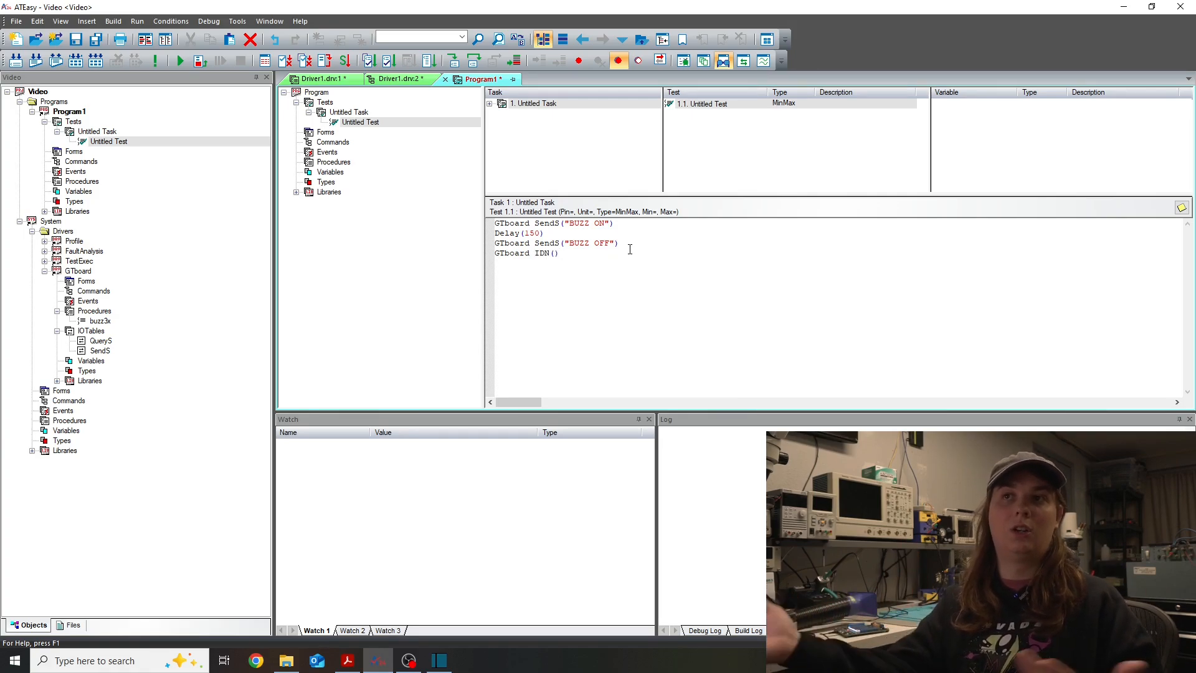
Step: Delete the GTboard IDN() line from the end of the test code
key("BackSpace")
key("BackSpace")
key("BackSpace")
key("BackSpace")
key("BackSpace")
key("BackSpace")
key("BackSpace")
key("BackSpace")
key("BackSpace")
key("BackSpace")
key("BackSpace")
key("BackSpace")
key("BackSpace")
key("BackSpace")
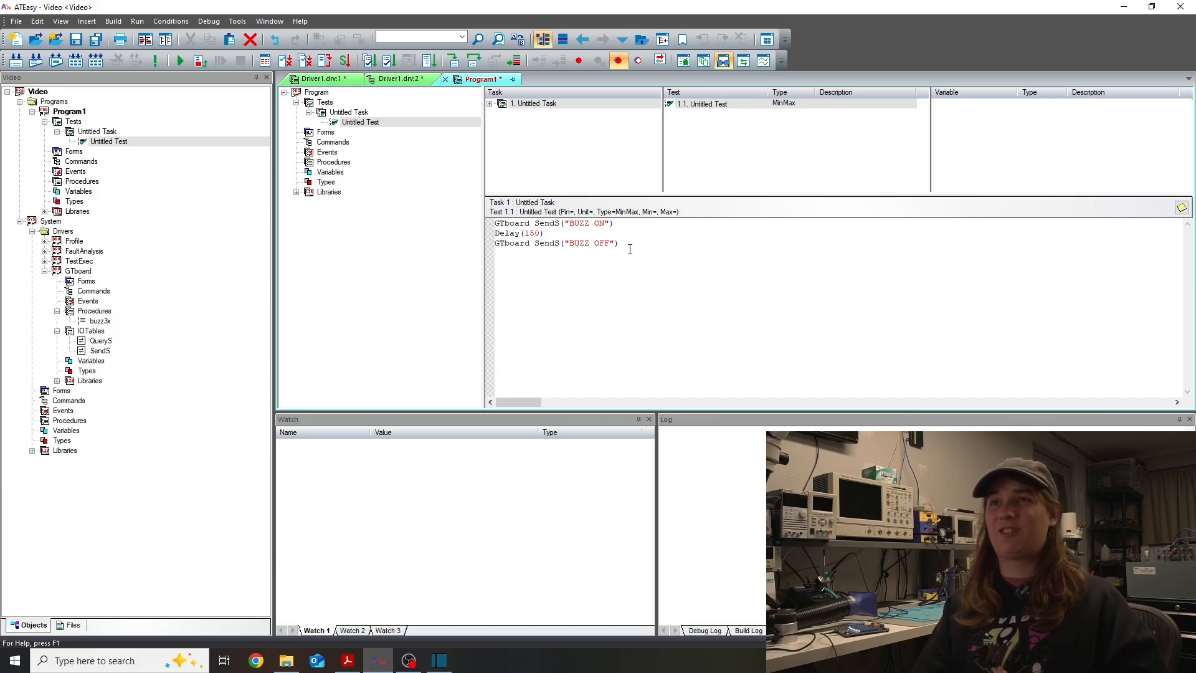